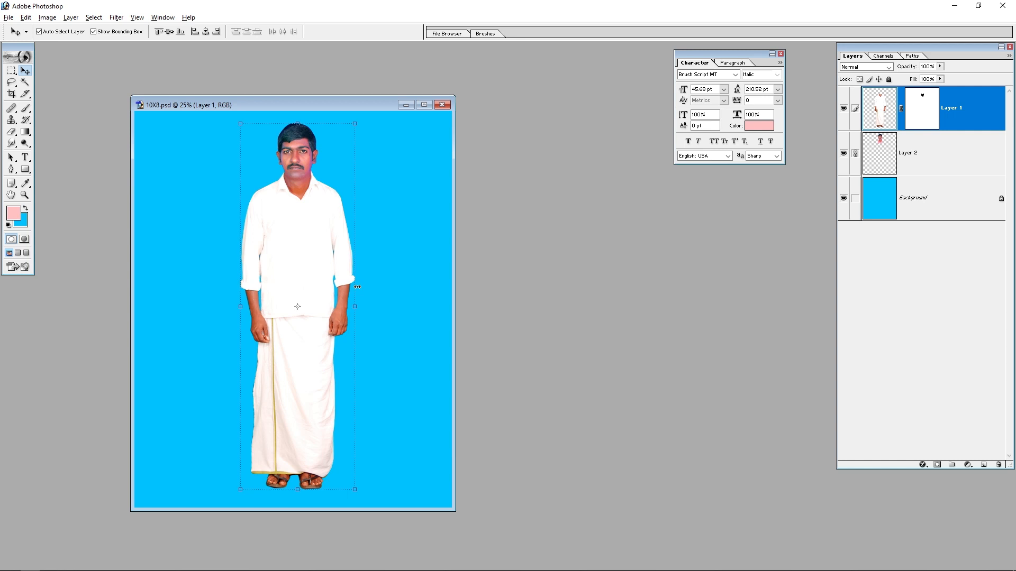
# - Close the 10X8 document, open the DSC_1428 photo from the Editing folder and reposition its window
pyautogui.click(442, 104)
pyautogui.hotkey('alt', 'Tab')
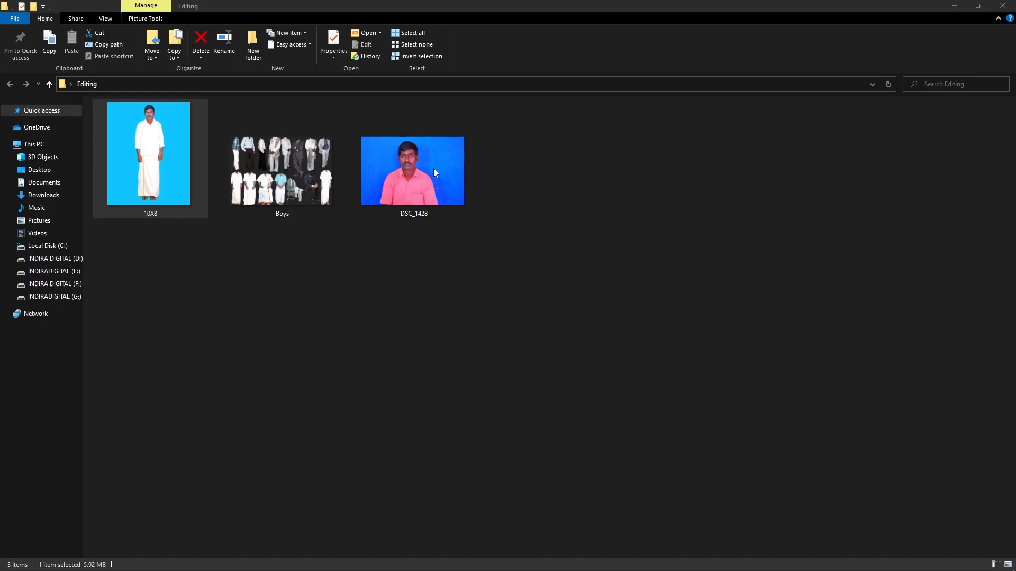
pyautogui.moveTo(389, 166); pyautogui.dragTo(318, 236)
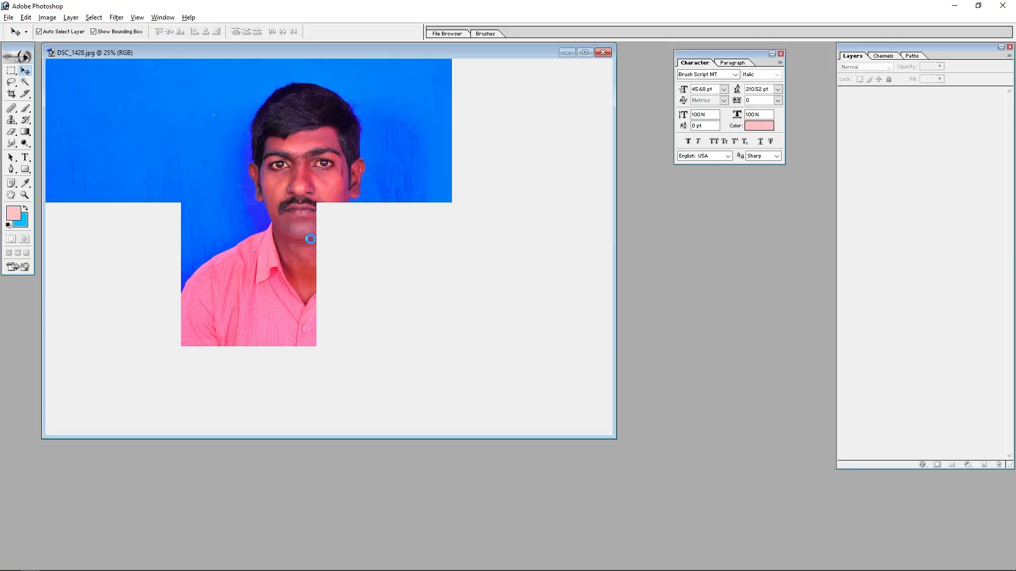
pyautogui.moveTo(350, 52); pyautogui.dragTo(388, 97)
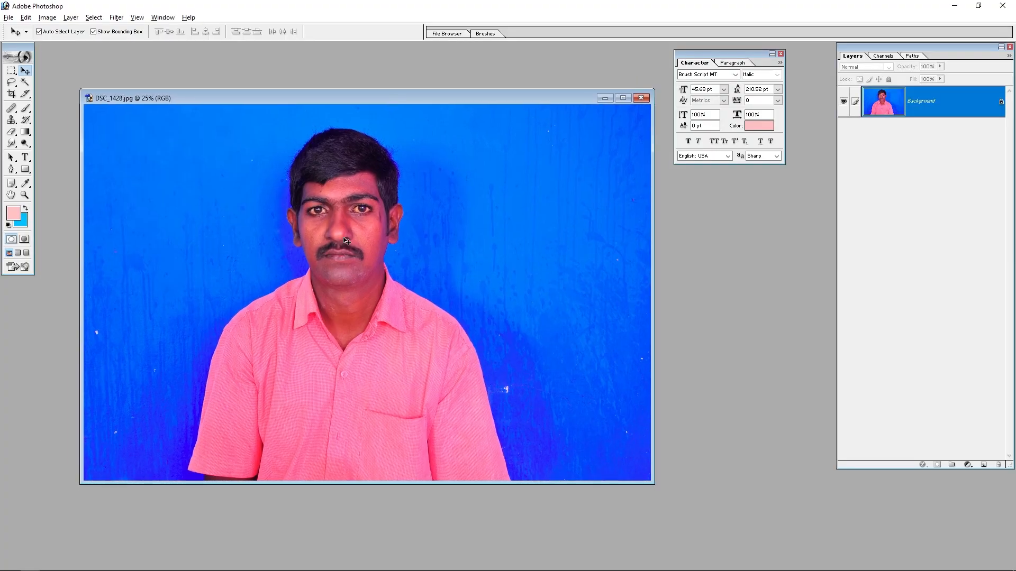
# - Apply Hue/Saturation to the DSC_1428 photo, lowering the master saturation to about -7
pyautogui.hotkey('ctrl', 'u')
pyautogui.moveTo(687, 324); pyautogui.dragTo(684, 326)
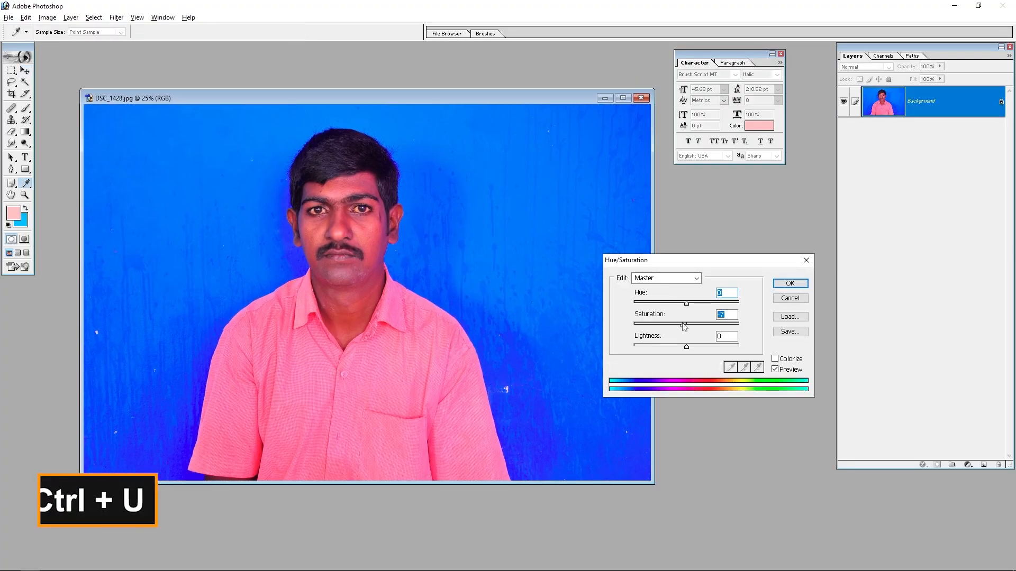
pyautogui.press('Return')
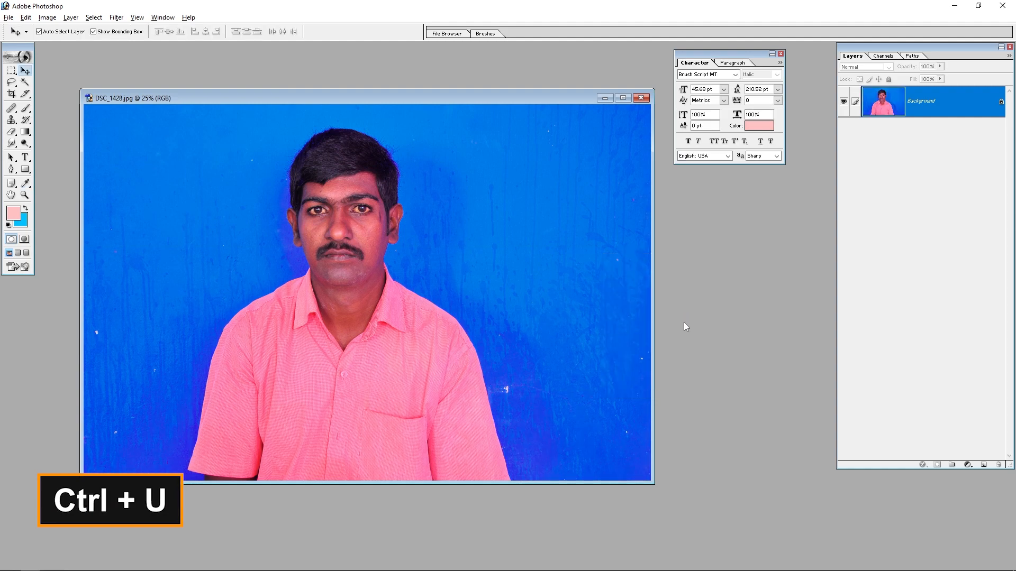
# - Brighten the photo with an RGB Curves adjustment, raising input 117 to output 134
pyautogui.hotkey('ctrl', 'm')
pyautogui.moveTo(463, 385); pyautogui.dragTo(463, 380)
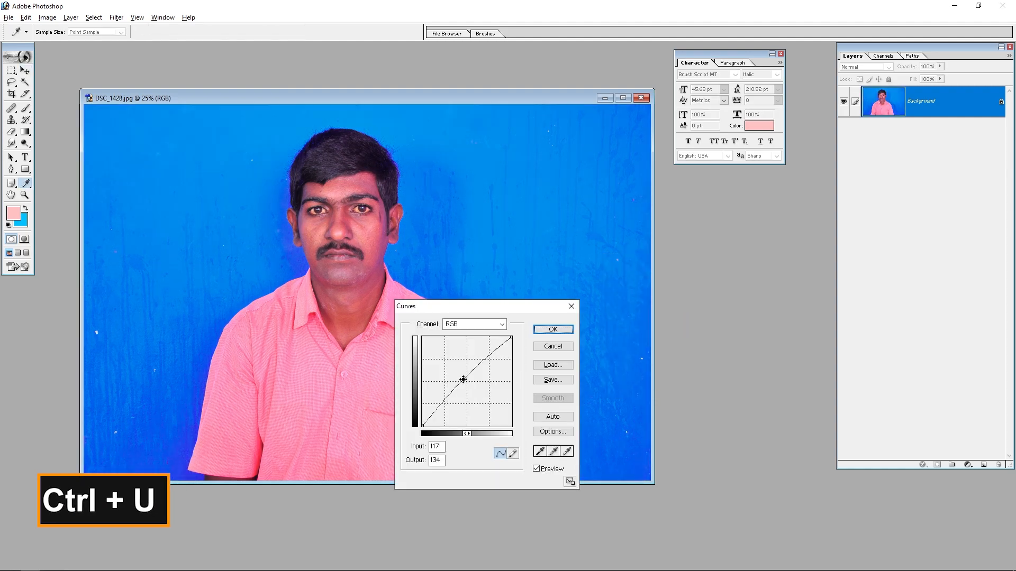
pyautogui.press('Return')
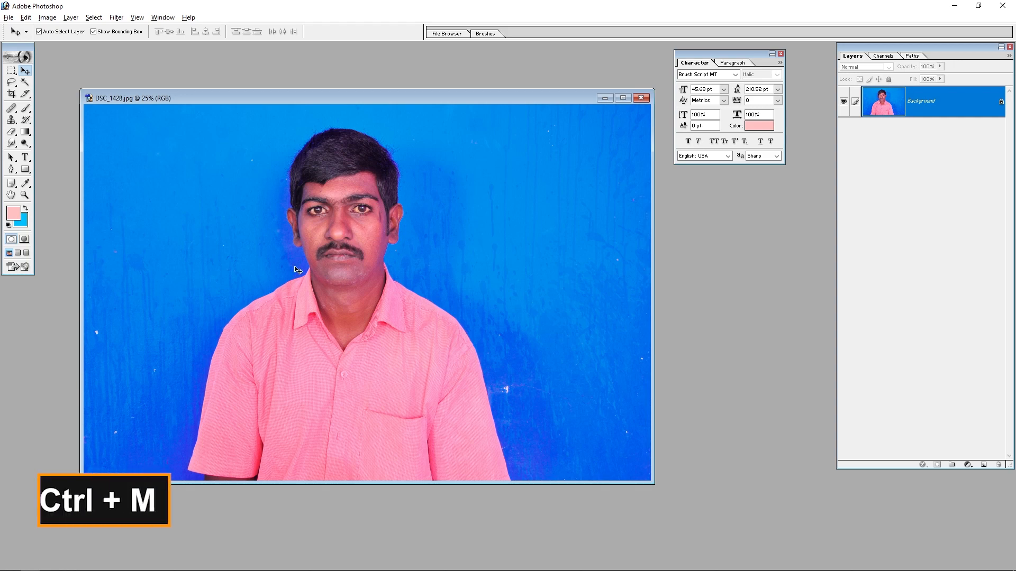
# - Switch to full-screen view and start a Pen path at the shirt shoulder, tracing up the collar and along the jaw
pyautogui.press('p')
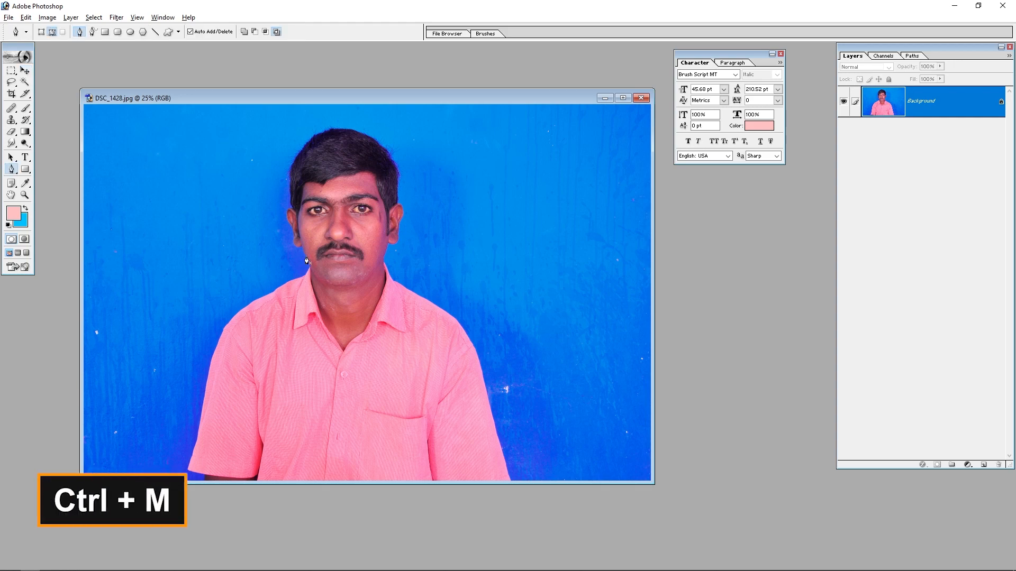
pyautogui.hotkey('ctrl', '+')
pyautogui.press('f')
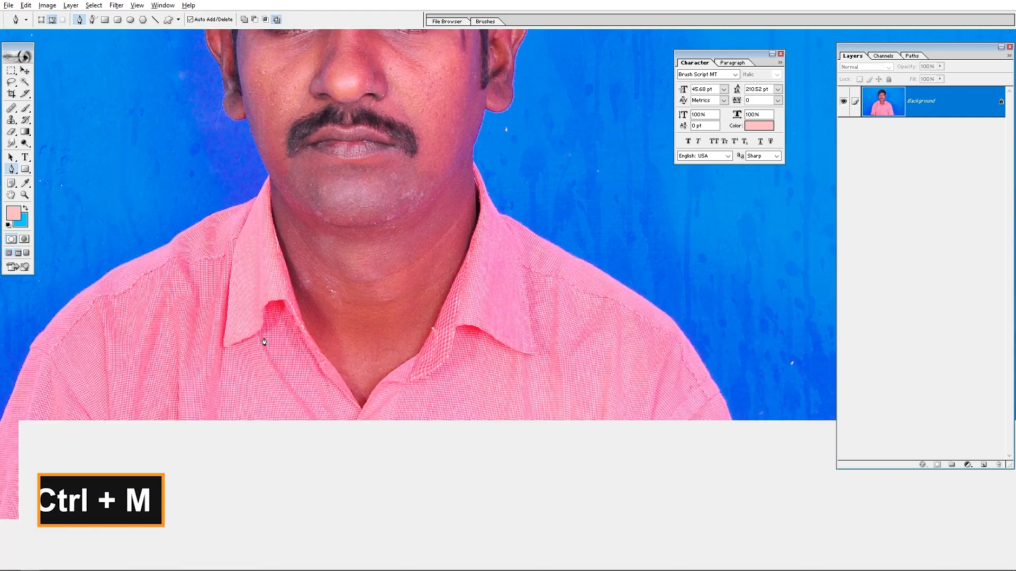
pyautogui.moveTo(232, 228); pyautogui.dragTo(443, 338)
pyautogui.keyDown('ctrl'); pyautogui.click(456, 335); pyautogui.keyUp('ctrl')
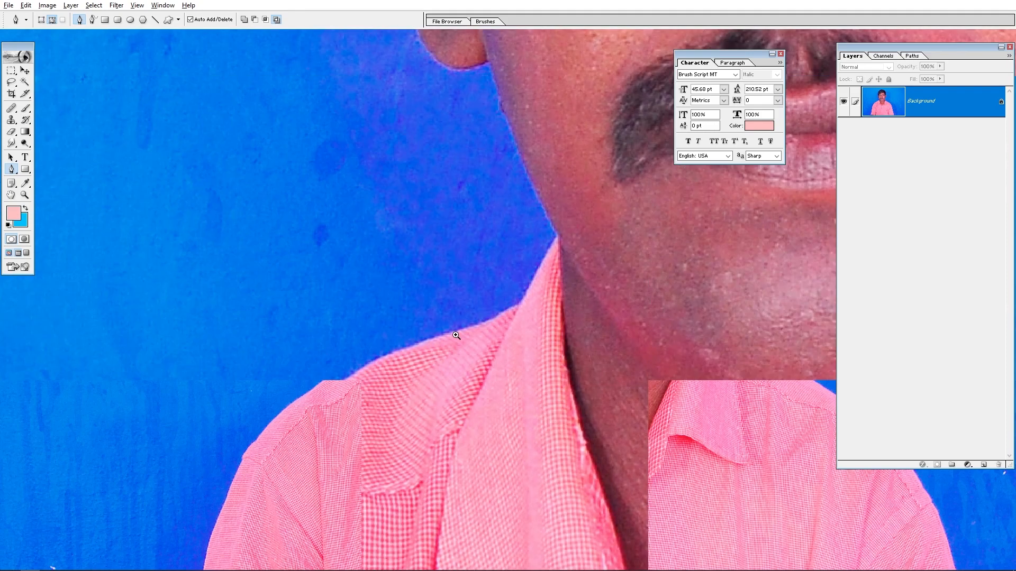
pyautogui.click(532, 342)
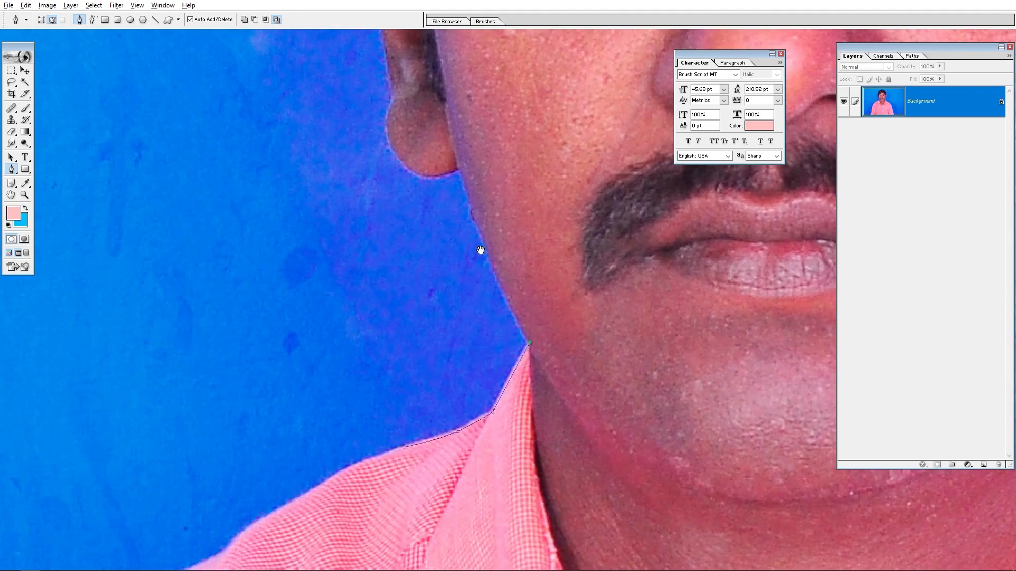
pyautogui.moveTo(481, 251)
pyautogui.mouseDown()
pyautogui.moveTo(502, 320)
pyautogui.moveTo(489, 258)
pyautogui.mouseUp()
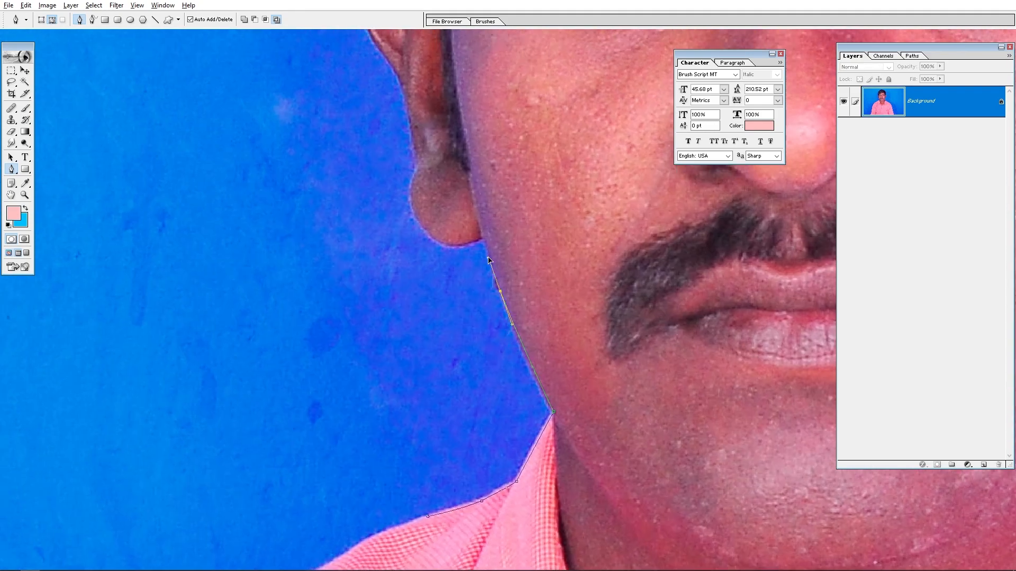
# - Continue the Pen path around the earlobe and up the outer edge of the ear towards the hair
pyautogui.click(483, 238)
pyautogui.click(439, 245)
pyautogui.moveTo(433, 240); pyautogui.dragTo(417, 235)
pyautogui.moveTo(408, 192); pyautogui.dragTo(446, 385)
pyautogui.moveTo(424, 288); pyautogui.dragTo(442, 353)
pyautogui.moveTo(418, 275); pyautogui.dragTo(414, 237)
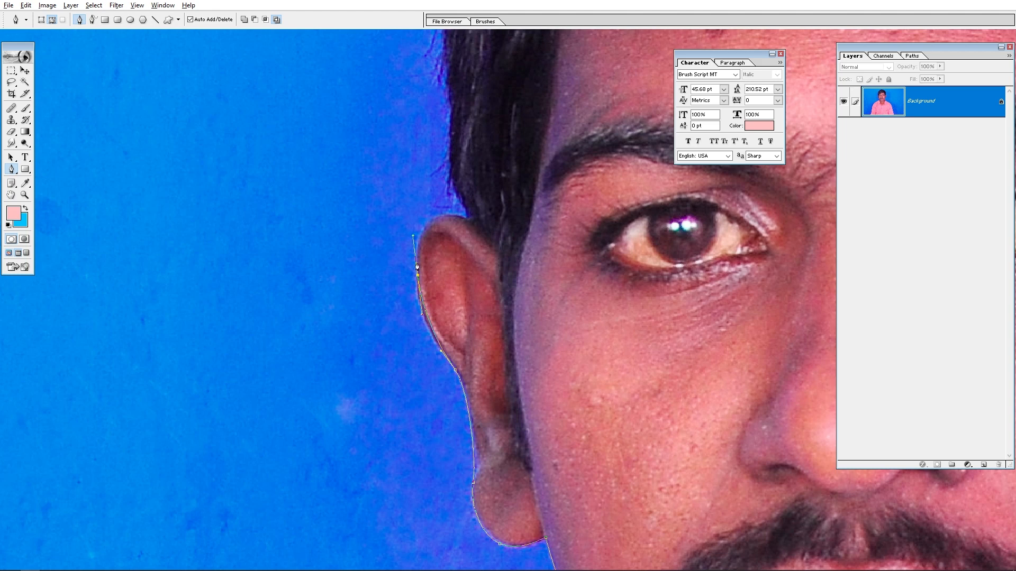
pyautogui.hotkey('ctrl', 'z')
pyautogui.moveTo(418, 292)
pyautogui.mouseDown()
pyautogui.moveTo(419, 250)
pyautogui.moveTo(433, 329)
pyautogui.moveTo(456, 303)
pyautogui.moveTo(491, 313)
pyautogui.mouseUp()
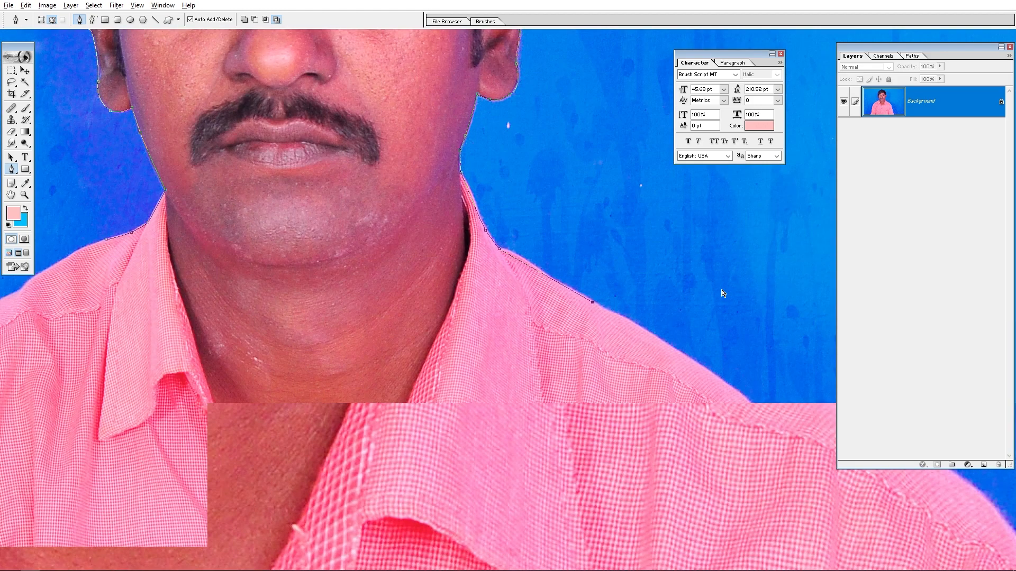
# - Close the path around the head by curving it across the chest of the pink shirt back to the starting shoulder
pyautogui.hotkey('ctrl', '-')
pyautogui.hotkey('ctrl', '-')
pyautogui.click(577, 393)
pyautogui.moveTo(522, 430); pyautogui.dragTo(513, 437)
pyautogui.moveTo(461, 457); pyautogui.dragTo(392, 462)
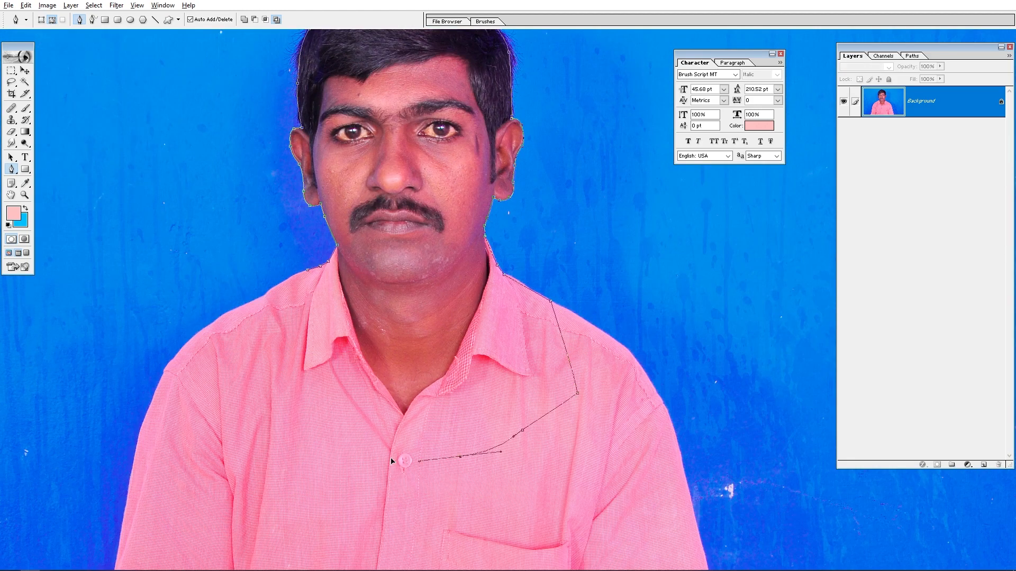
pyautogui.moveTo(294, 413); pyautogui.dragTo(289, 381)
pyautogui.click(286, 289)
pyautogui.click(307, 270)
# - Convert the head-and-collar path to a selection and copy the selected area to a new layer
pyautogui.hotkey('ctrl', 'Return')
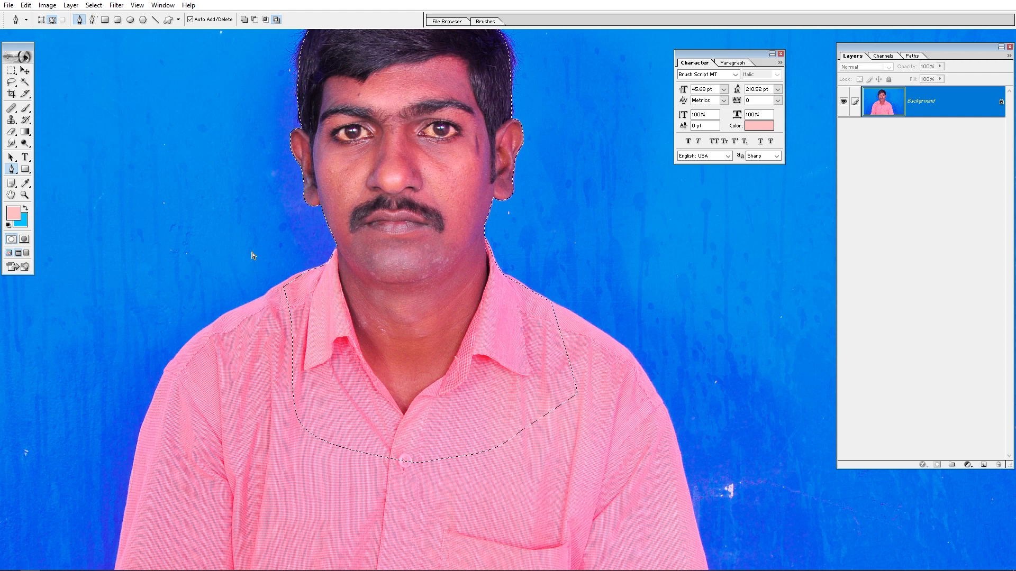
pyautogui.hotkey('ctrl', '-')
pyautogui.hotkey('ctrl', 'j')
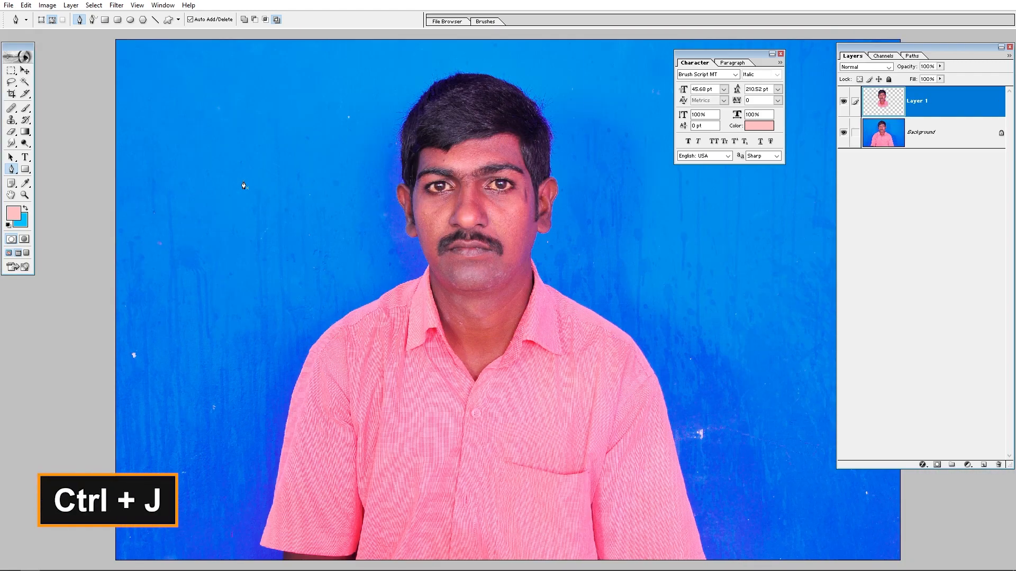
# - Shift the copied head layer sideways to check the cut-out, and undo the move
pyautogui.press('v')
pyautogui.moveTo(459, 217); pyautogui.dragTo(516, 228)
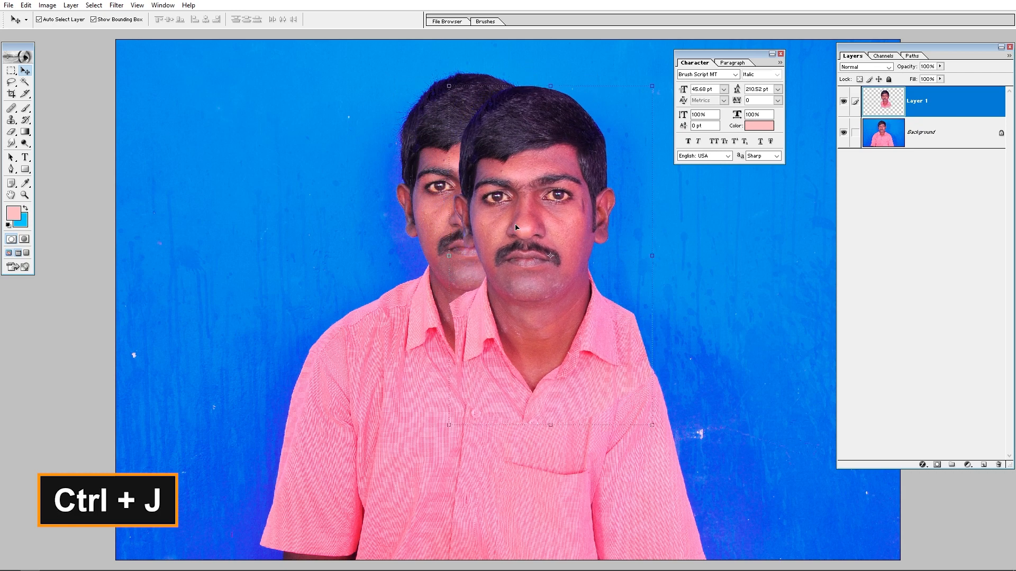
pyautogui.hotkey('ctrl', 'z')
# - Return to the windowed view, create an 8 x 10 inch RGB document at 300 pixels/inch, and fill it with the blue background colour
pyautogui.press('f')
pyautogui.press('f')
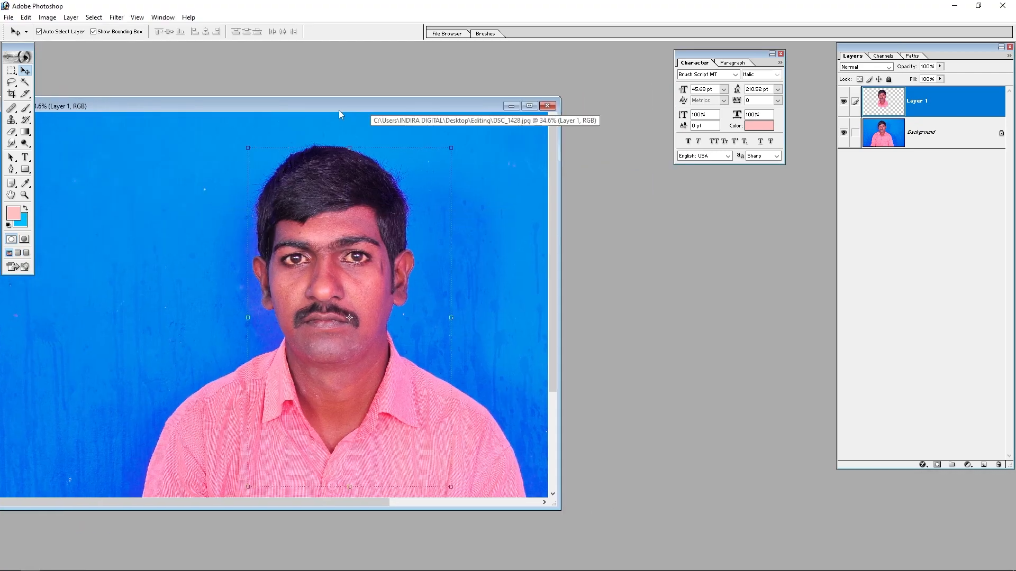
pyautogui.moveTo(338, 110); pyautogui.dragTo(331, 127)
pyautogui.hotkey('ctrl', 'n')
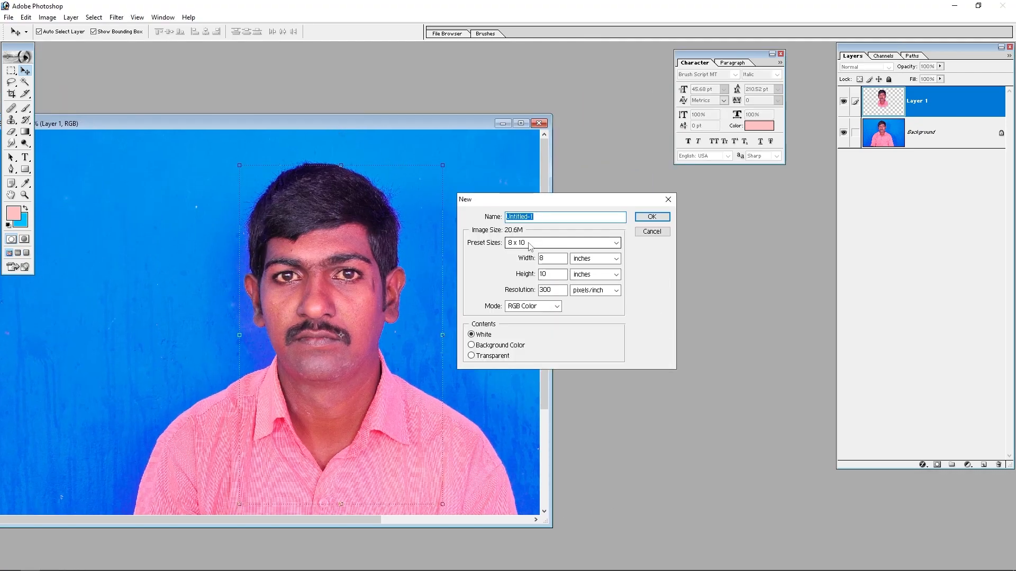
pyautogui.click(650, 219)
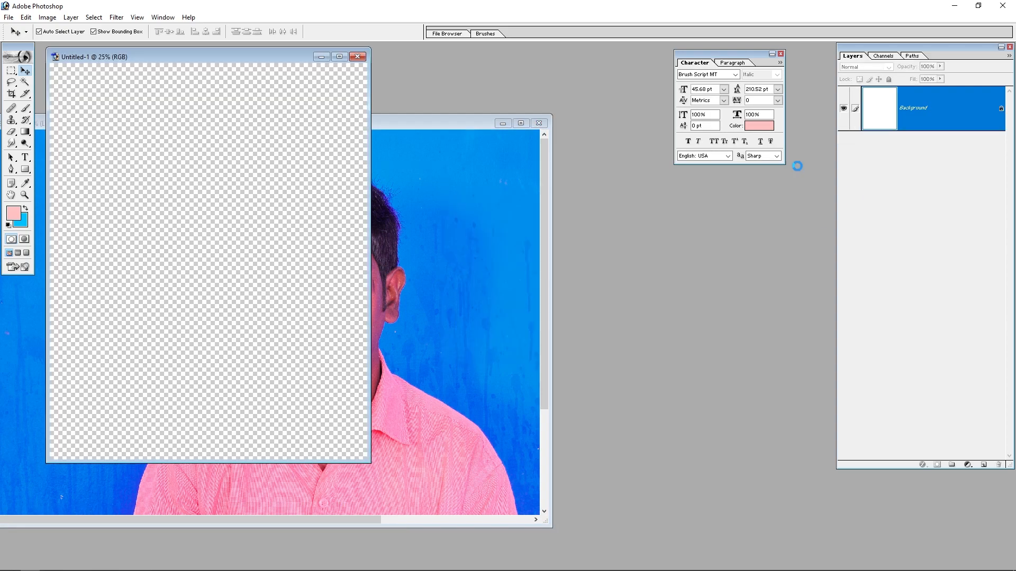
pyautogui.moveTo(287, 57); pyautogui.dragTo(521, 135)
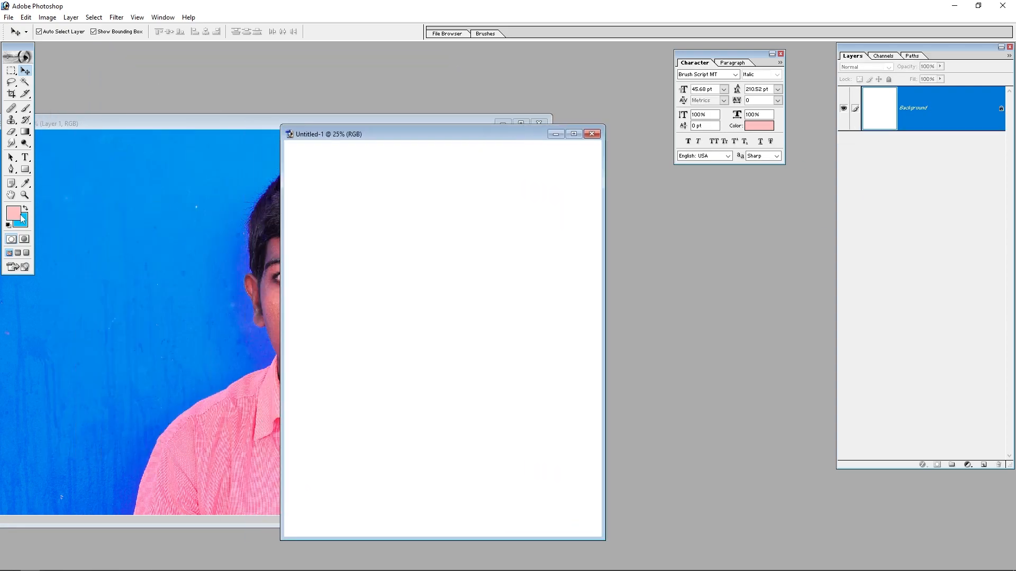
pyautogui.hotkey('ctrl', 'BackSpace')
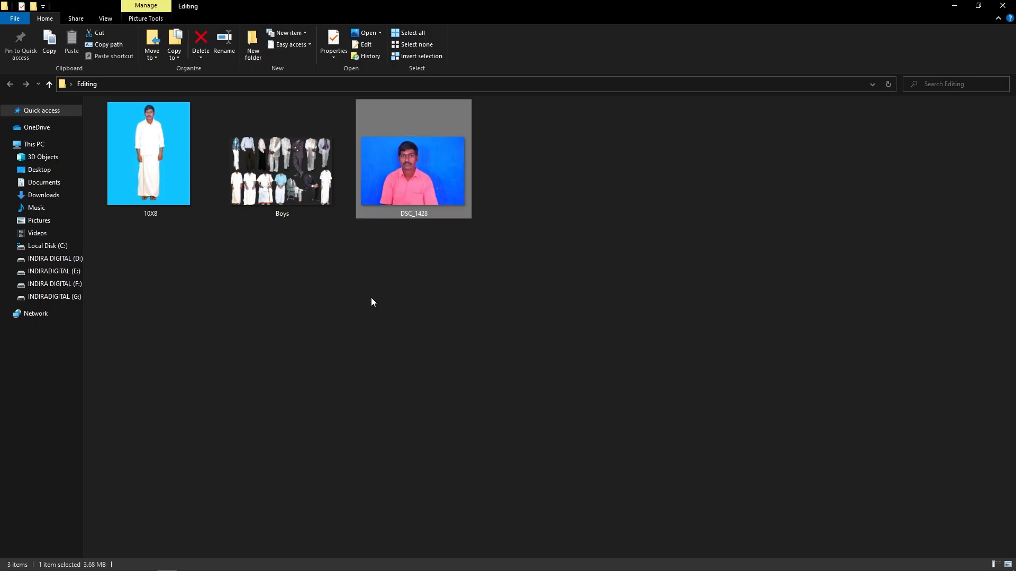
# - Open the Boys file from the Editing folder and arrange its window beside the portrait photo
pyautogui.doubleClick(306, 158)
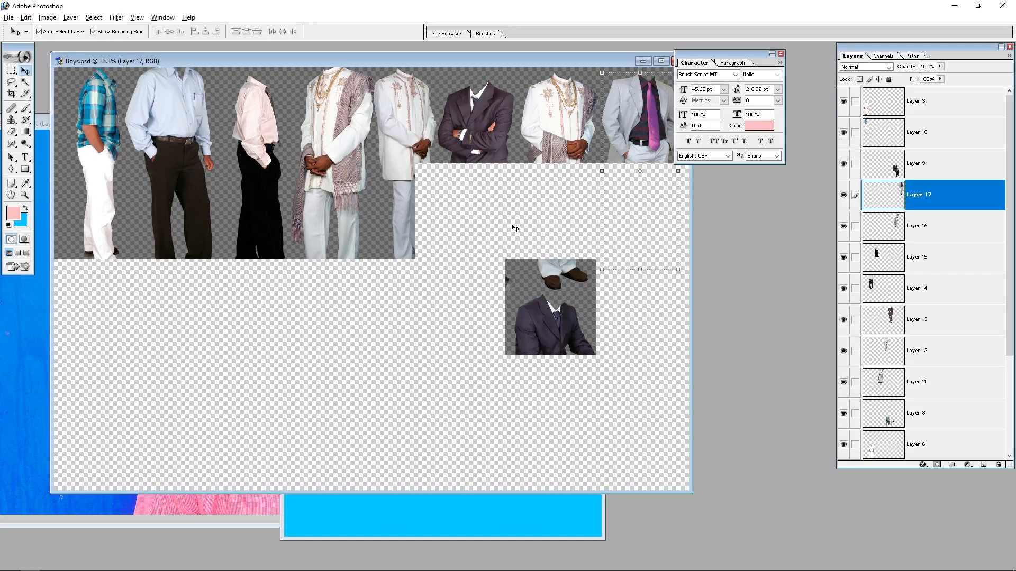
pyautogui.moveTo(351, 59)
pyautogui.mouseDown()
pyautogui.moveTo(700, 188)
pyautogui.moveTo(392, 96)
pyautogui.moveTo(246, 118)
pyautogui.moveTo(459, 84)
pyautogui.moveTo(441, 116)
pyautogui.moveTo(435, 168)
pyautogui.moveTo(439, 328)
pyautogui.moveTo(442, 208)
pyautogui.moveTo(414, 73)
pyautogui.moveTo(393, 123)
pyautogui.moveTo(398, 195)
pyautogui.mouseUp()
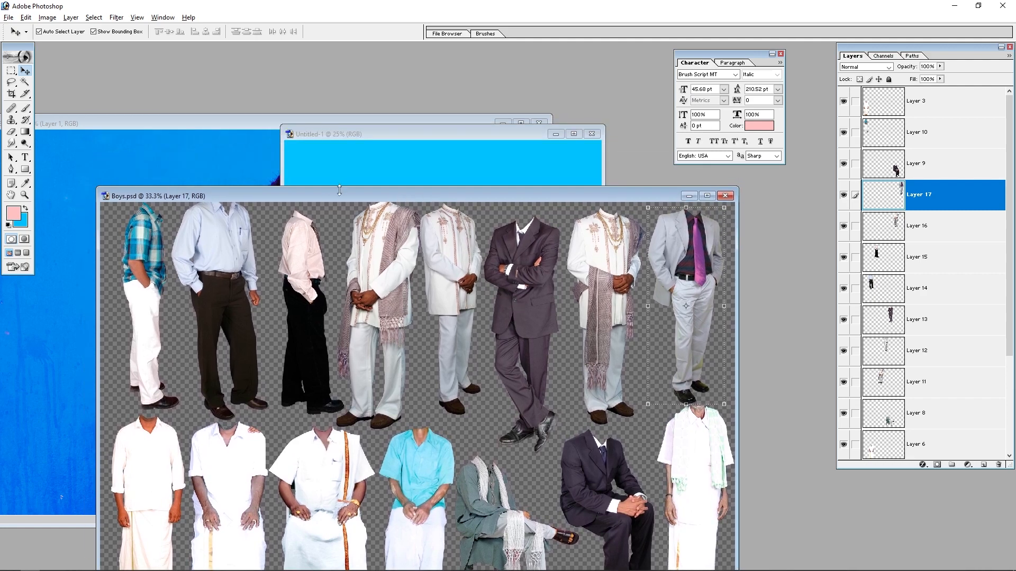
pyautogui.moveTo(339, 190); pyautogui.dragTo(539, 78)
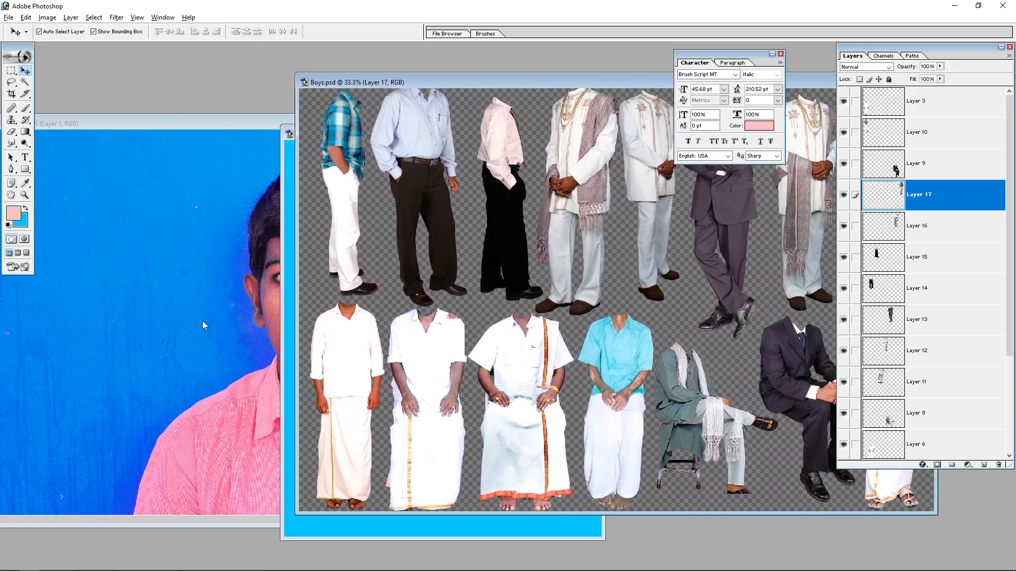
pyautogui.click(203, 326)
pyautogui.moveTo(455, 116); pyautogui.dragTo(239, 79)
pyautogui.click(439, 338)
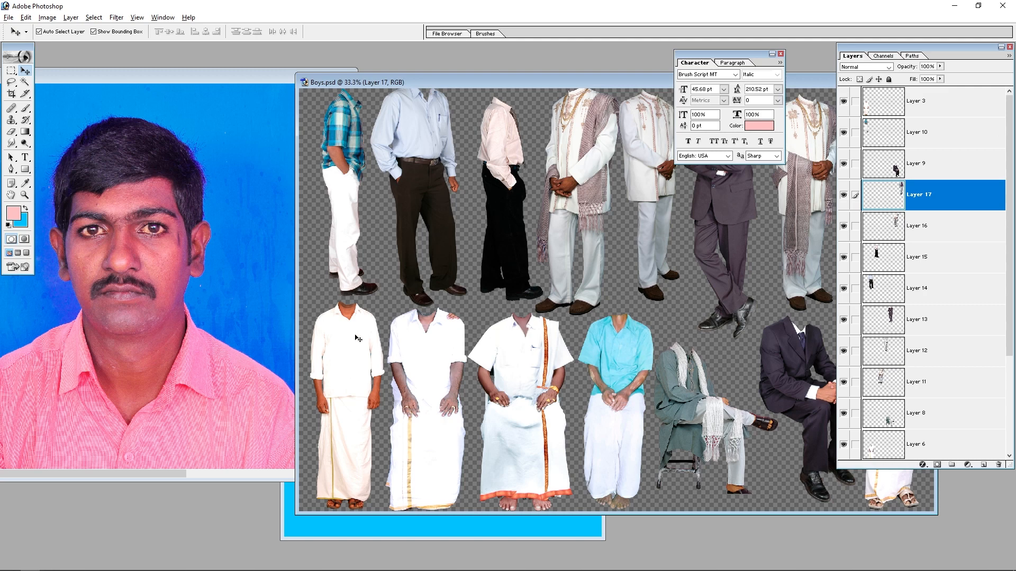
pyautogui.click(86, 271)
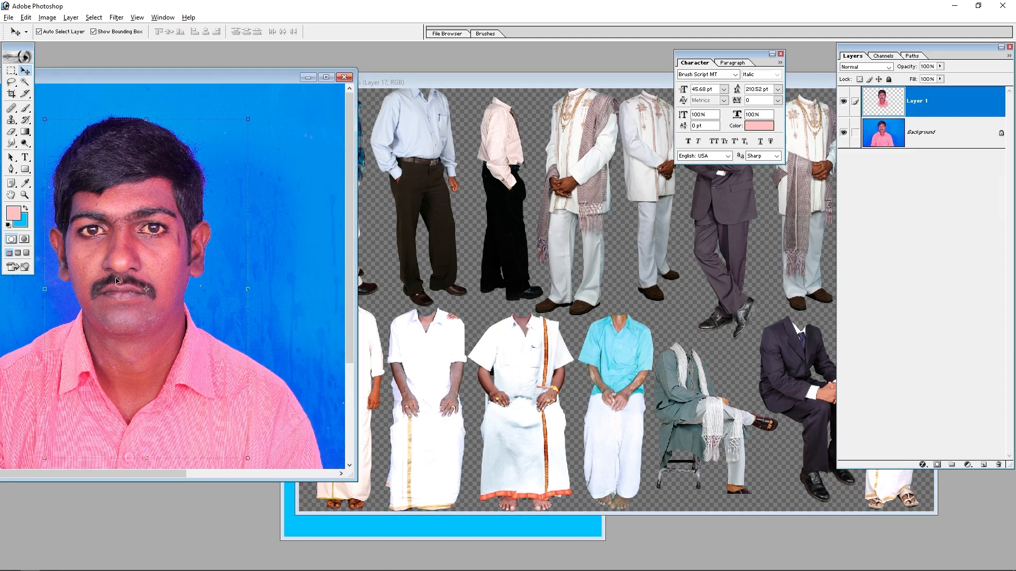
pyautogui.click(415, 396)
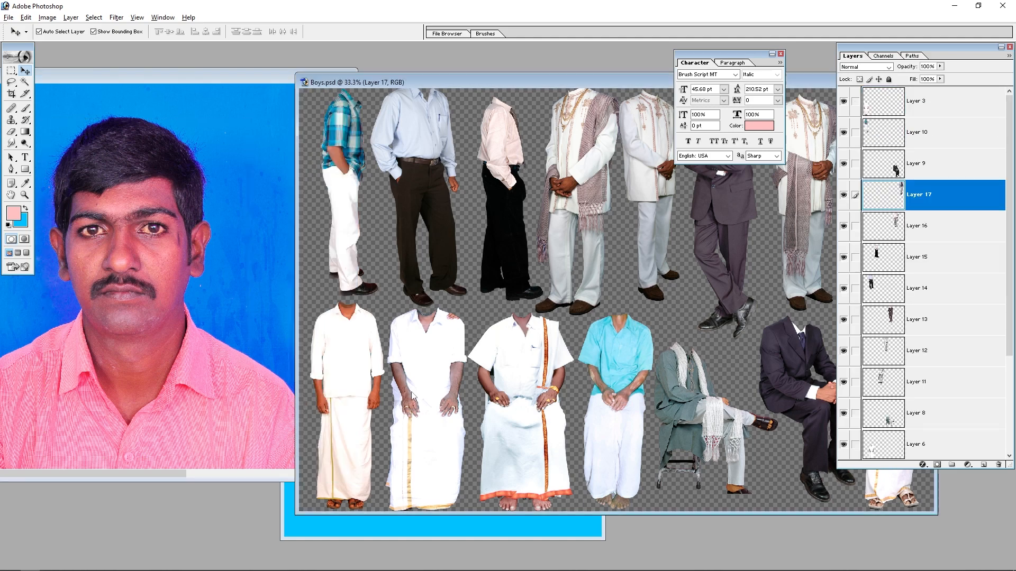
# - Copy the long-sleeved white shirt and dhoti body from Boys.psd into the new blue document and scale it to about 221%
pyautogui.click(356, 386)
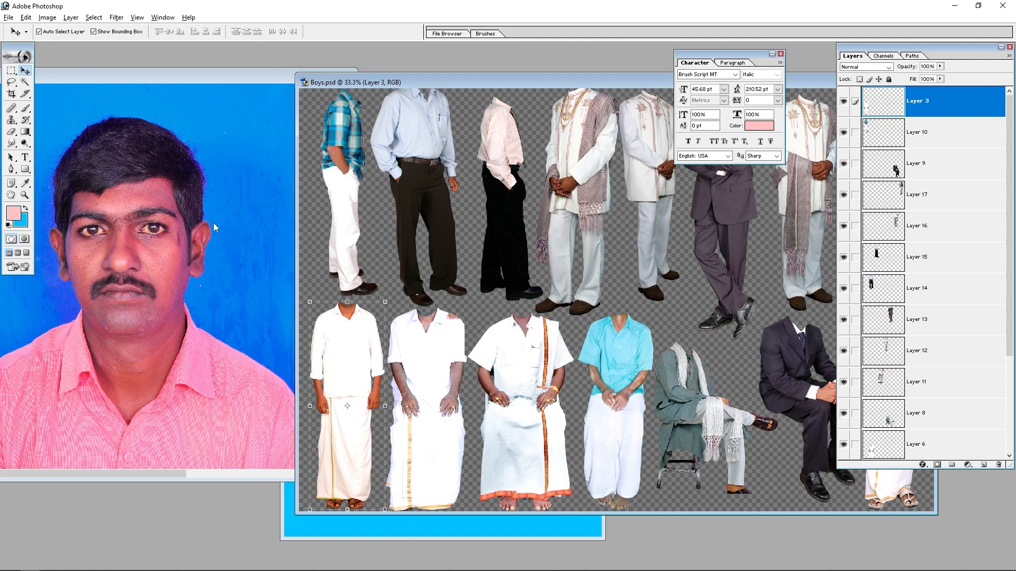
pyautogui.moveTo(477, 84); pyautogui.dragTo(712, 79)
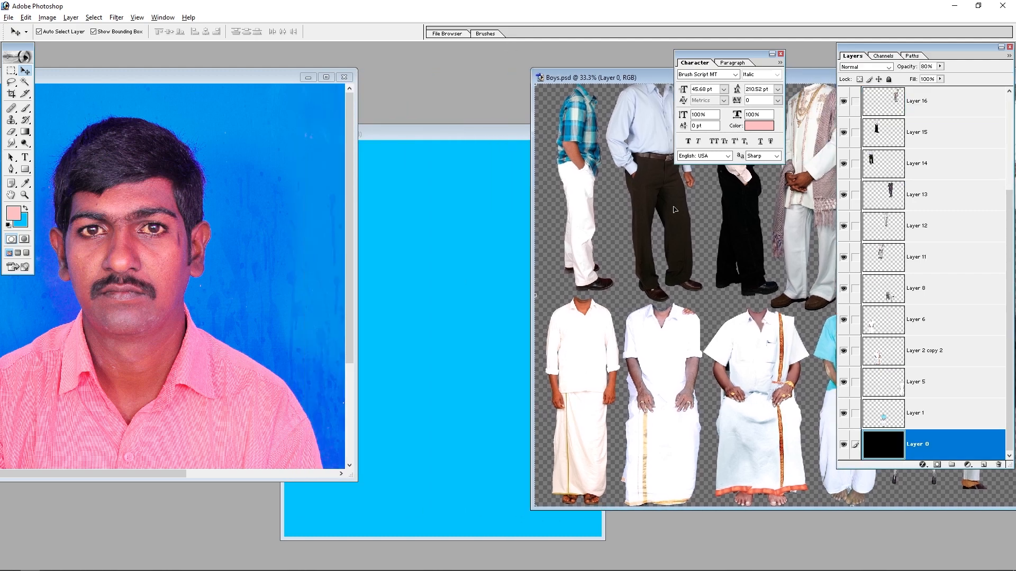
pyautogui.moveTo(578, 354); pyautogui.dragTo(418, 432)
pyautogui.hotkey('ctrl', 't')
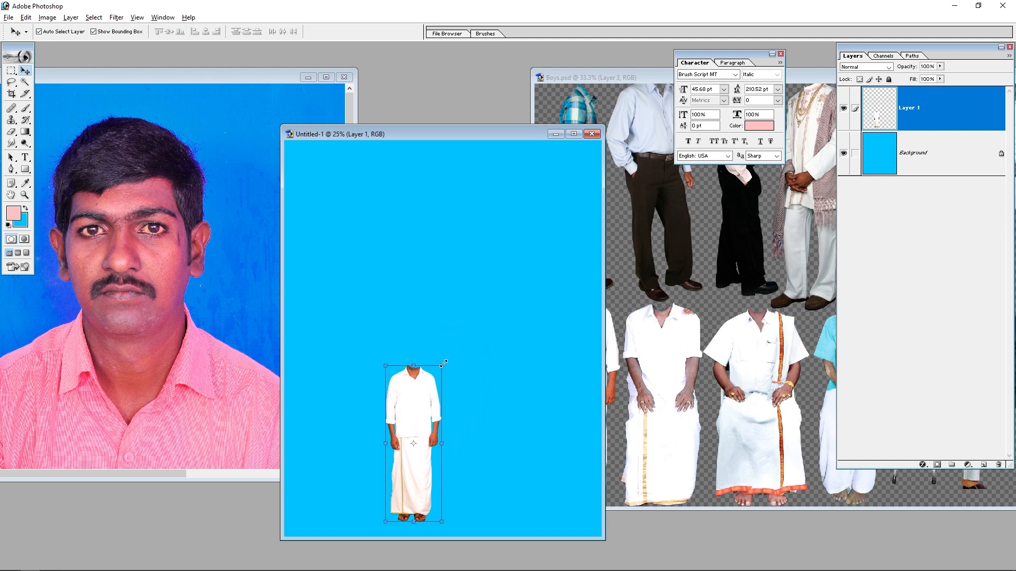
pyautogui.moveTo(441, 365); pyautogui.dragTo(529, 186)
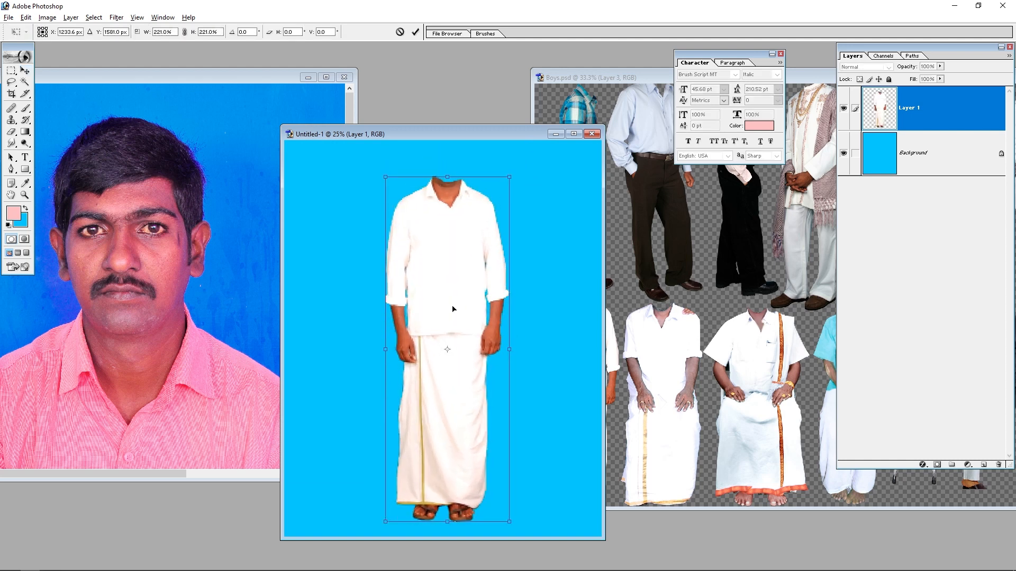
pyautogui.press('Return')
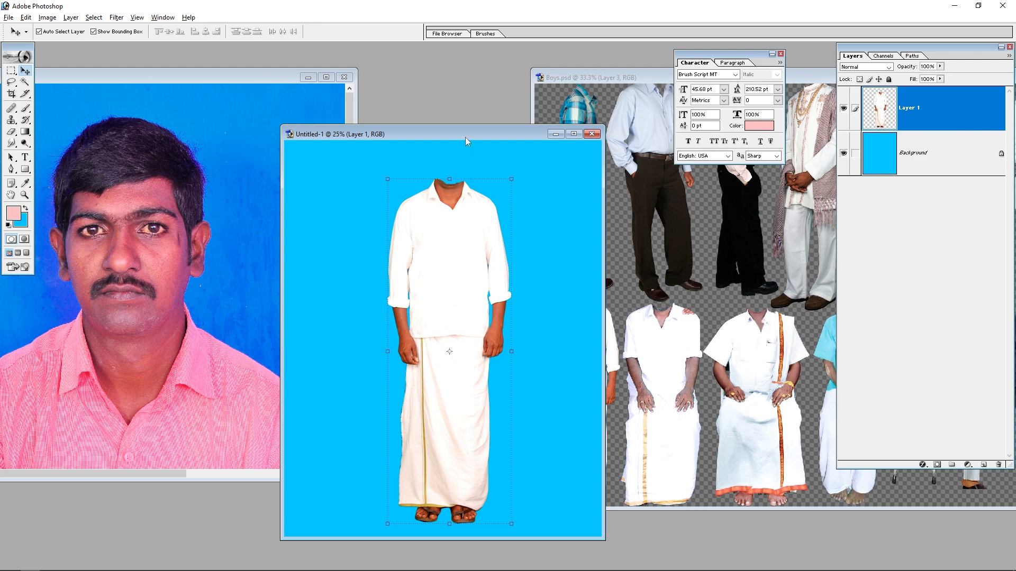
# - Copy the man's cut-out head into the blue composite and scale it down to less than half its size
pyautogui.moveTo(215, 214); pyautogui.dragTo(540, 183)
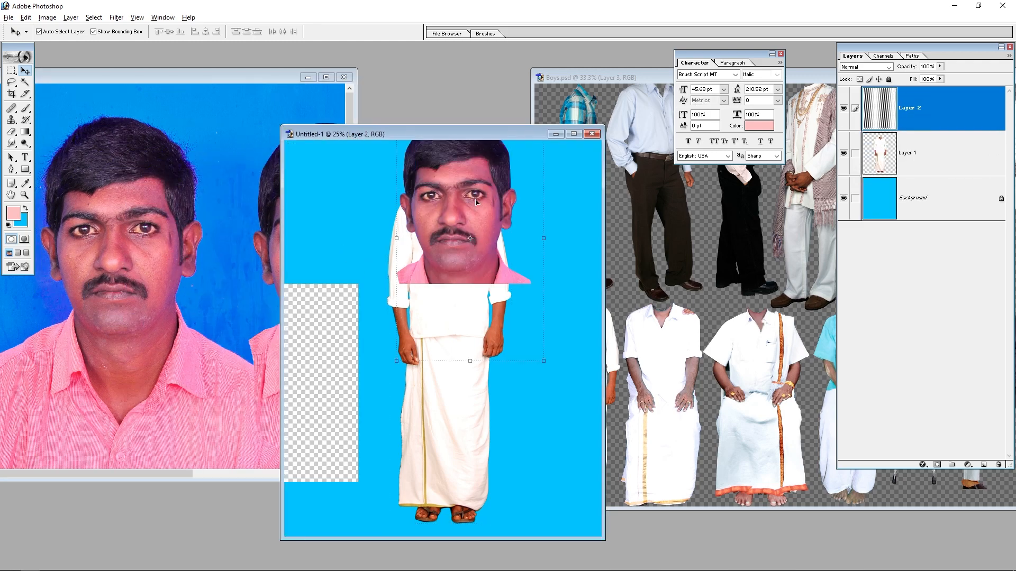
pyautogui.click(574, 134)
pyautogui.moveTo(578, 121); pyautogui.dragTo(575, 157)
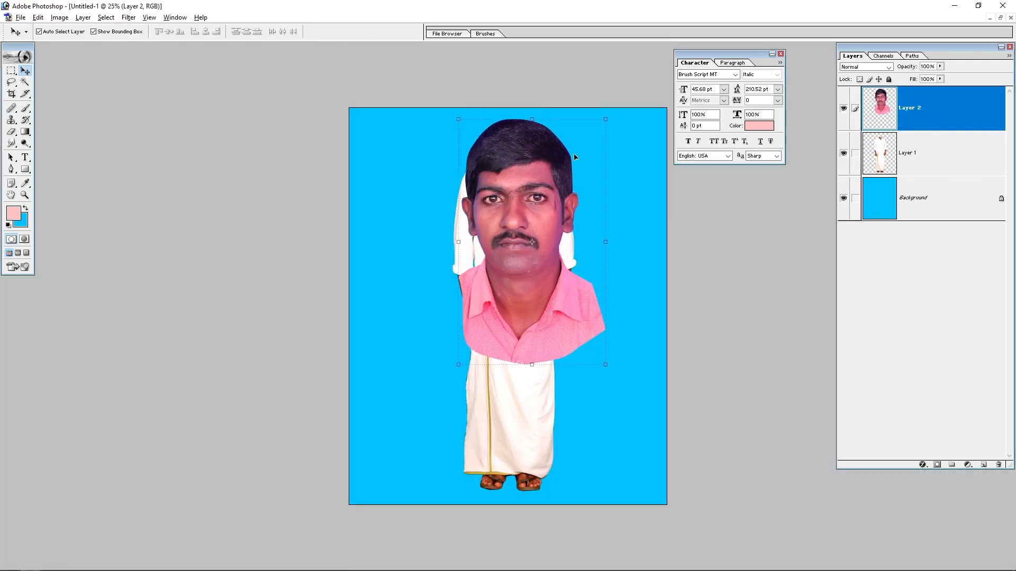
pyautogui.moveTo(605, 120); pyautogui.dragTo(557, 180)
pyautogui.press('Return')
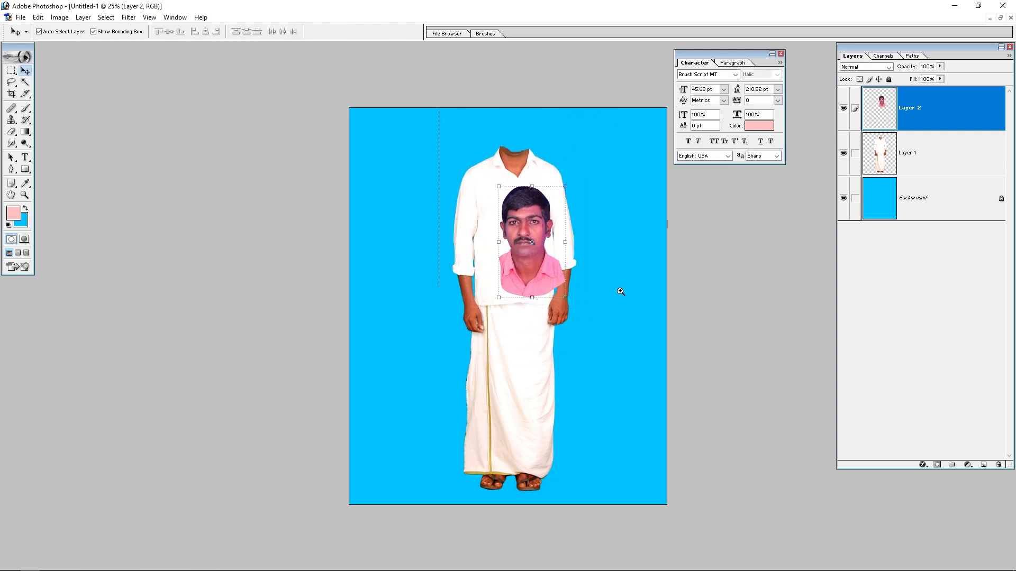
# - Place the reduced head beside the white shirt's open collar, overlapping the shoulder, and check it against the whole figure
pyautogui.moveTo(621, 292); pyautogui.dragTo(622, 293)
pyautogui.moveTo(575, 354); pyautogui.dragTo(651, 180)
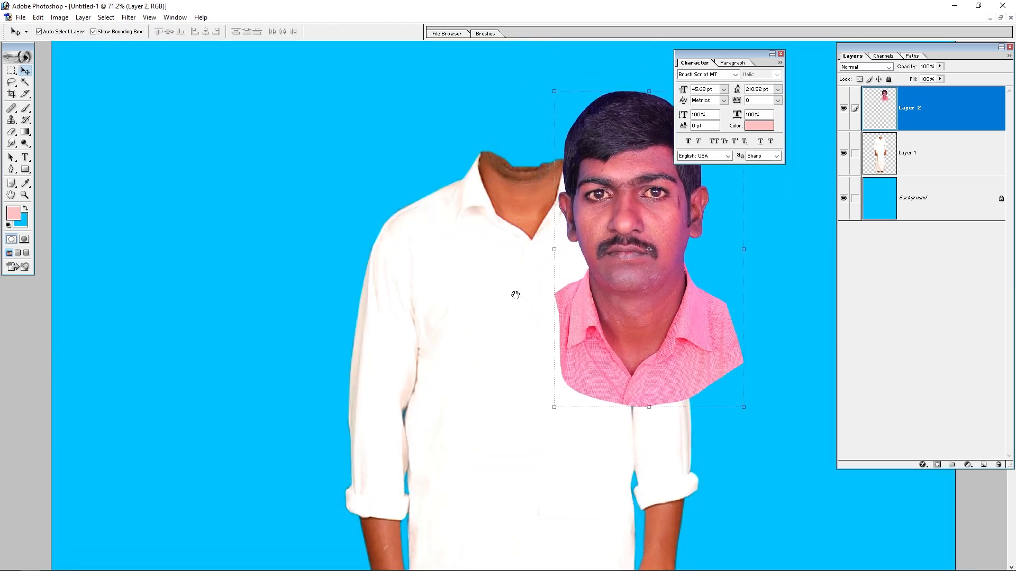
pyautogui.moveTo(516, 295); pyautogui.dragTo(435, 284)
pyautogui.press('Tab')
pyautogui.hotkey('ctrl', '0')
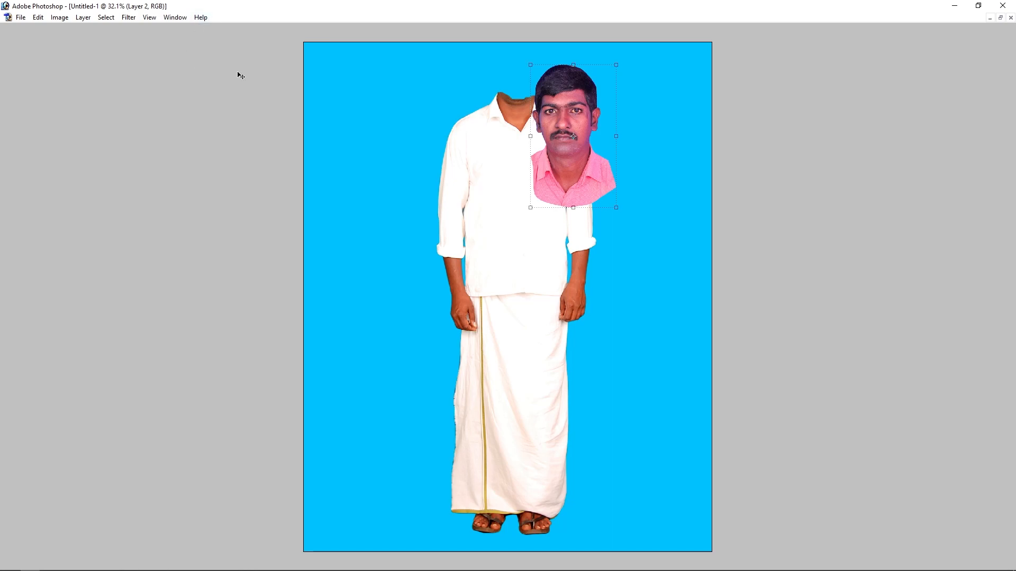
# - Apply Color Balance to the midtones of the head layer with color levels +1, +34 and -15
pyautogui.moveTo(458, 60); pyautogui.dragTo(716, 276)
pyautogui.moveTo(711, 236); pyautogui.dragTo(693, 334)
pyautogui.press('Tab')
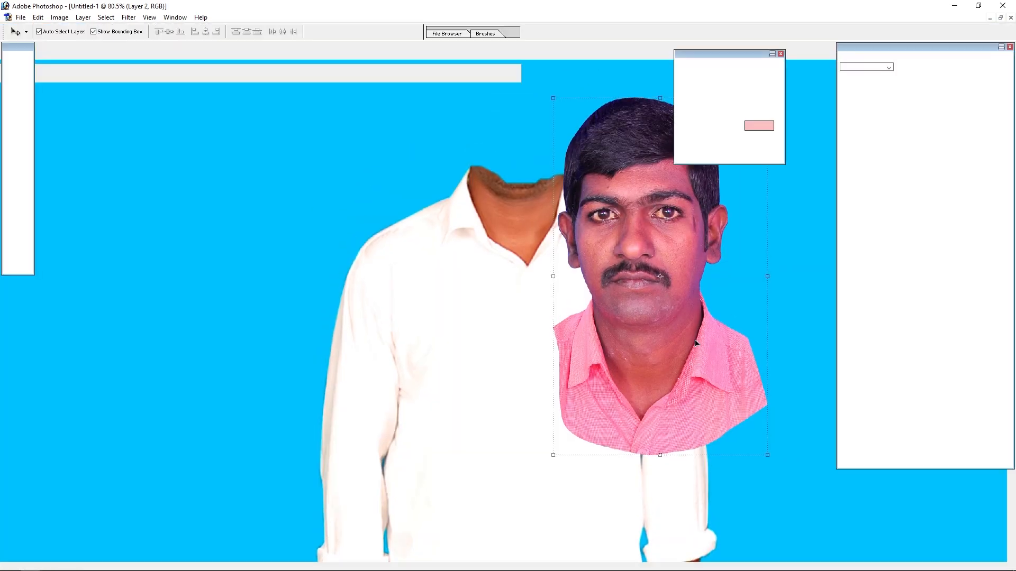
pyautogui.rightClick(628, 267)
pyautogui.click(650, 274)
pyautogui.hotkey('ctrl', 'b')
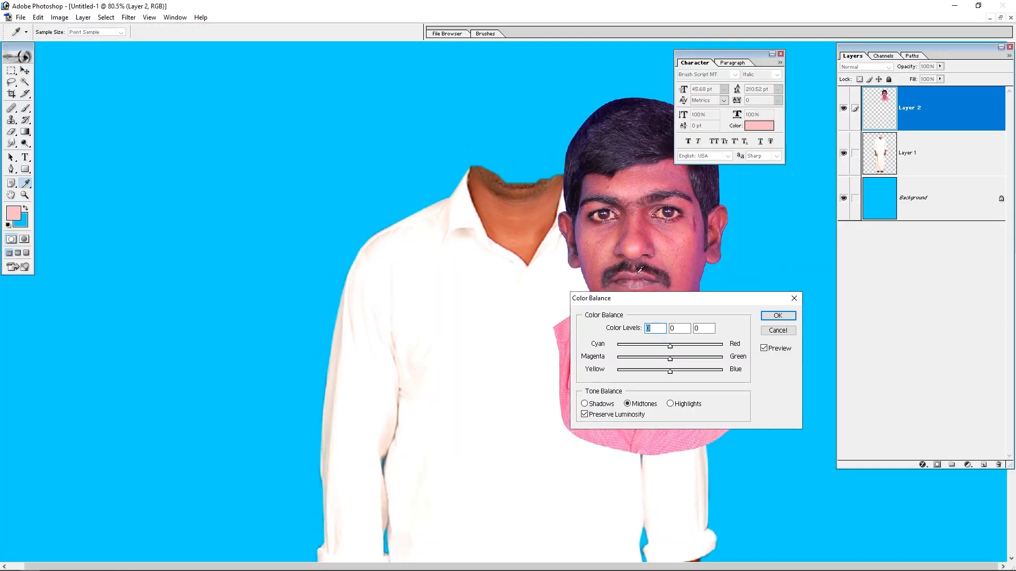
pyautogui.moveTo(652, 300); pyautogui.dragTo(438, 328)
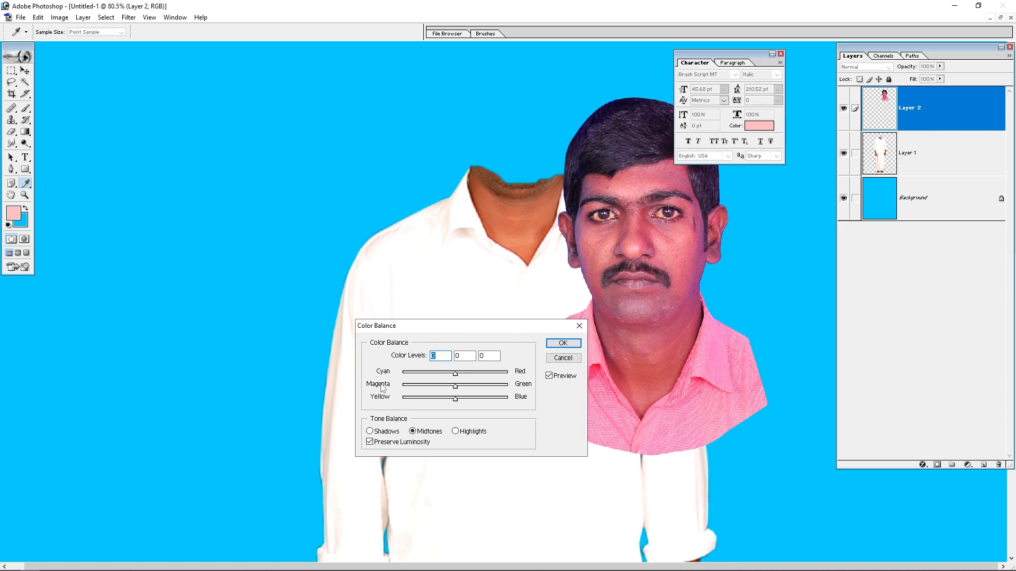
pyautogui.moveTo(463, 387)
pyautogui.mouseDown()
pyautogui.moveTo(479, 387)
pyautogui.moveTo(439, 403)
pyautogui.moveTo(455, 376)
pyautogui.moveTo(442, 377)
pyautogui.moveTo(454, 377)
pyautogui.mouseUp()
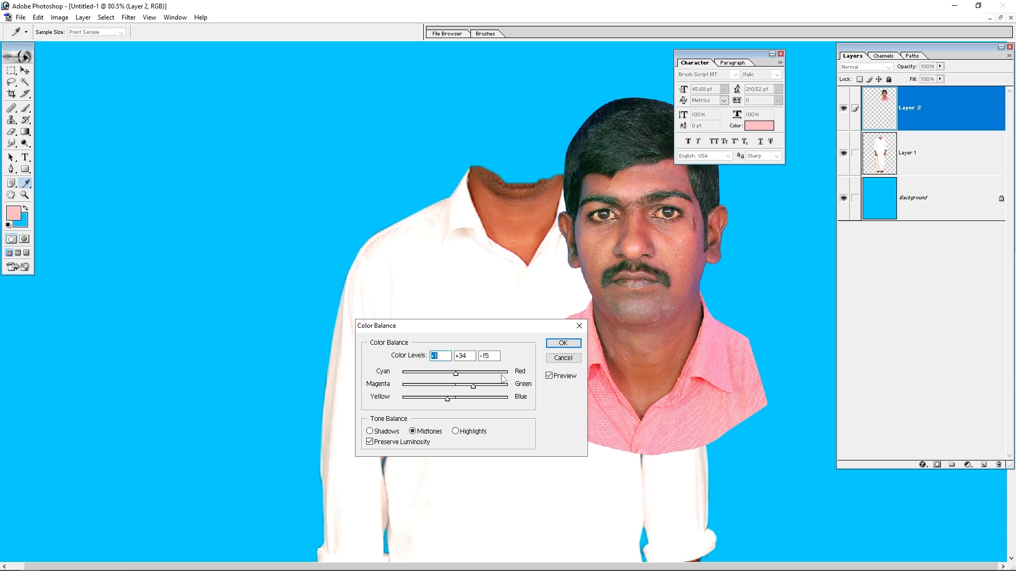
pyautogui.click(563, 343)
pyautogui.press('v')
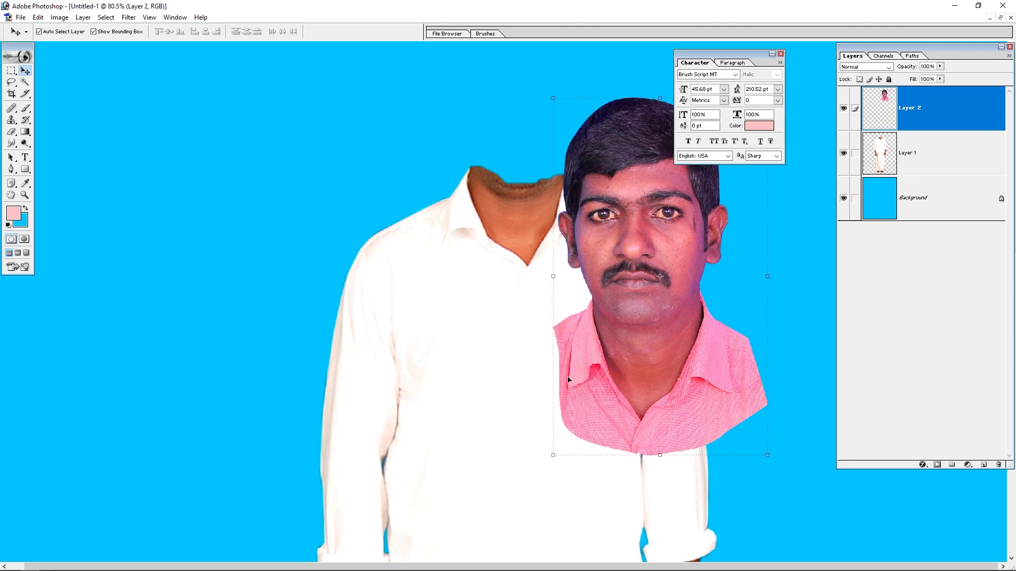
# - Compare the head before and after the colour correction, keeping the corrected version
pyautogui.hotkey('ctrl', 'z')
pyautogui.hotkey('ctrl', 'z')
pyautogui.hotkey('ctrl', 'z')
pyautogui.press('Tab')
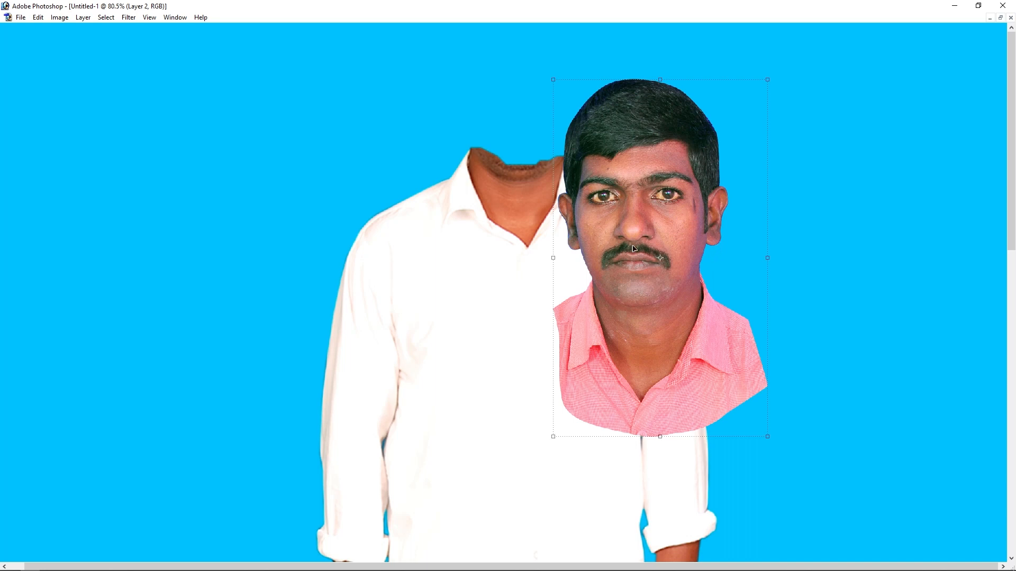
# - Move the head farther away from the collar and select the shirt-and-dhoti body layer
pyautogui.moveTo(637, 252); pyautogui.dragTo(712, 269)
pyautogui.rightClick(506, 193)
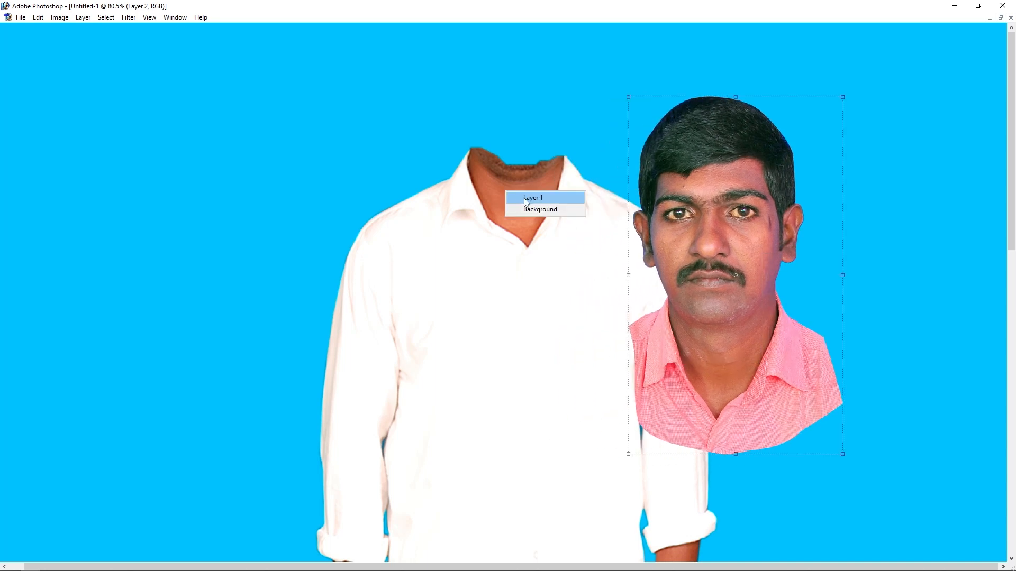
pyautogui.click(526, 200)
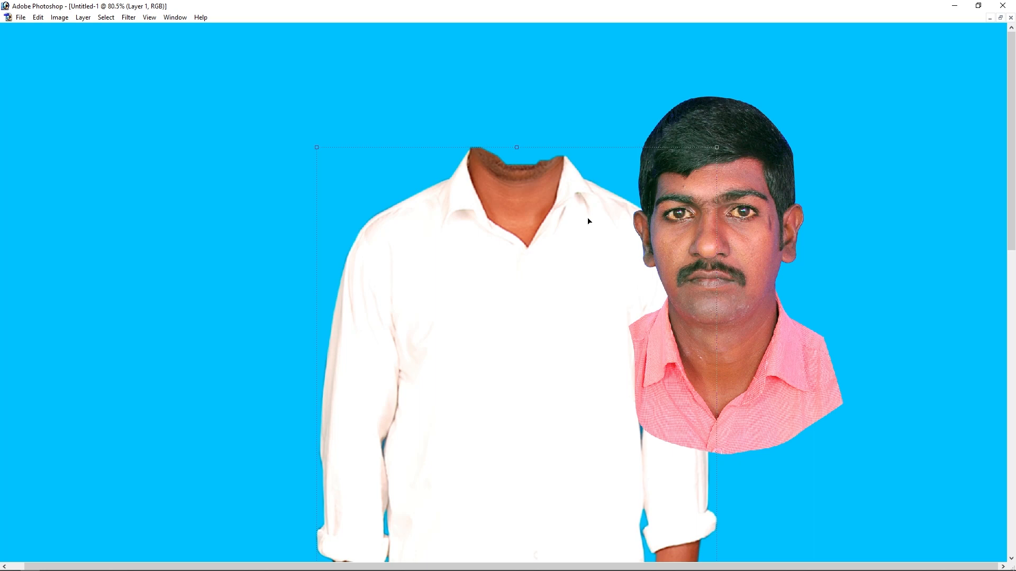
pyautogui.hotkey('ctrl', '-')
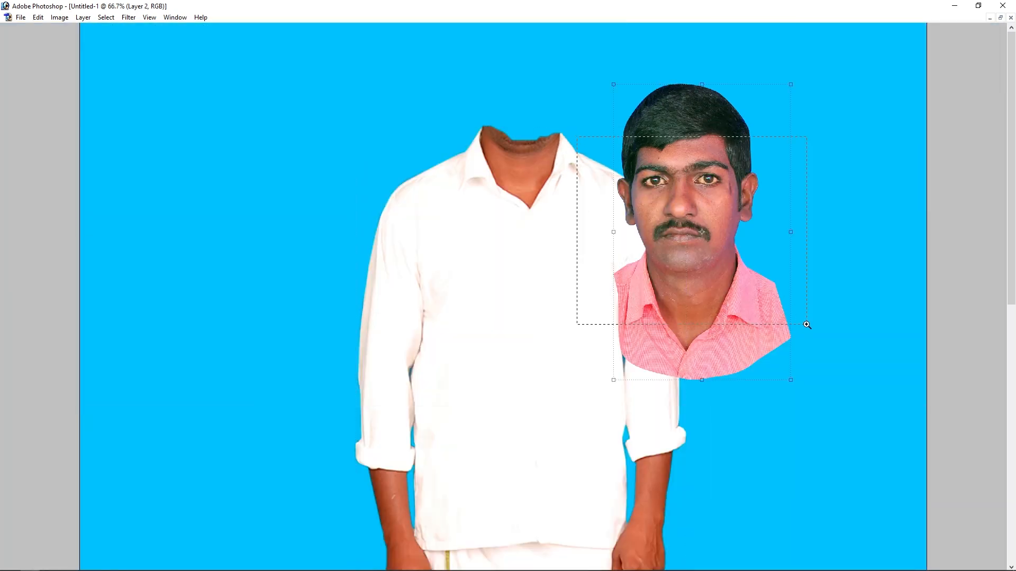
# - Smooth the head layer's skin with the Portraiture filter, setting Fine +2, Medium +2, Large -1 and Threshold 17
pyautogui.moveTo(807, 325); pyautogui.dragTo(807, 325)
pyautogui.moveTo(544, 268); pyautogui.dragTo(544, 290)
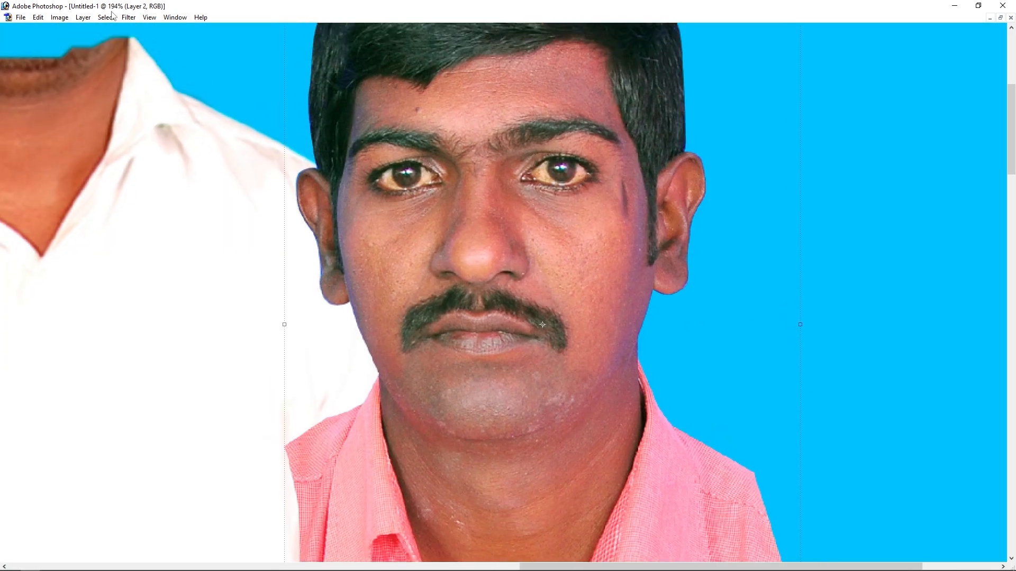
pyautogui.click(129, 17)
pyautogui.moveTo(193, 258)
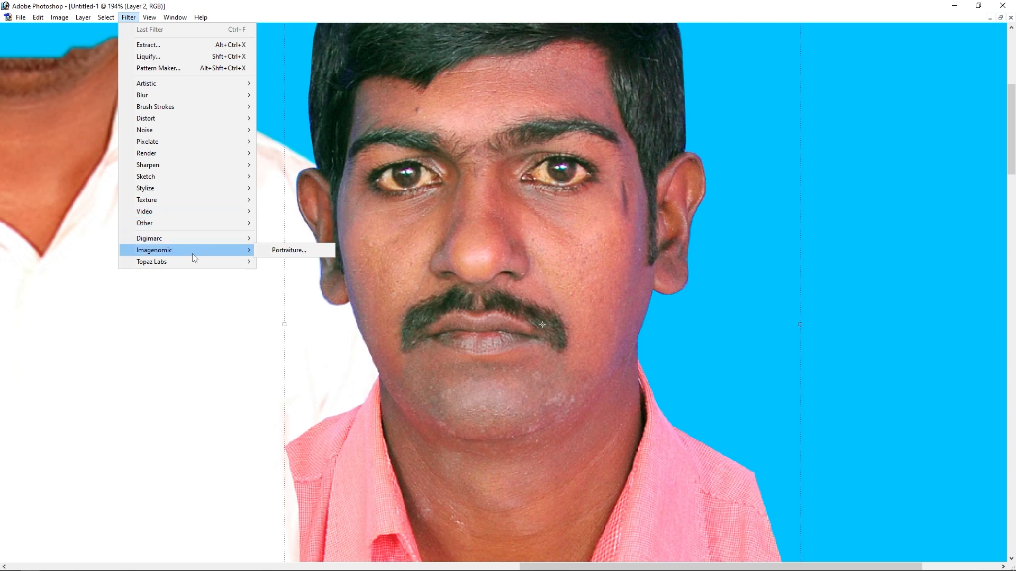
pyautogui.click(287, 253)
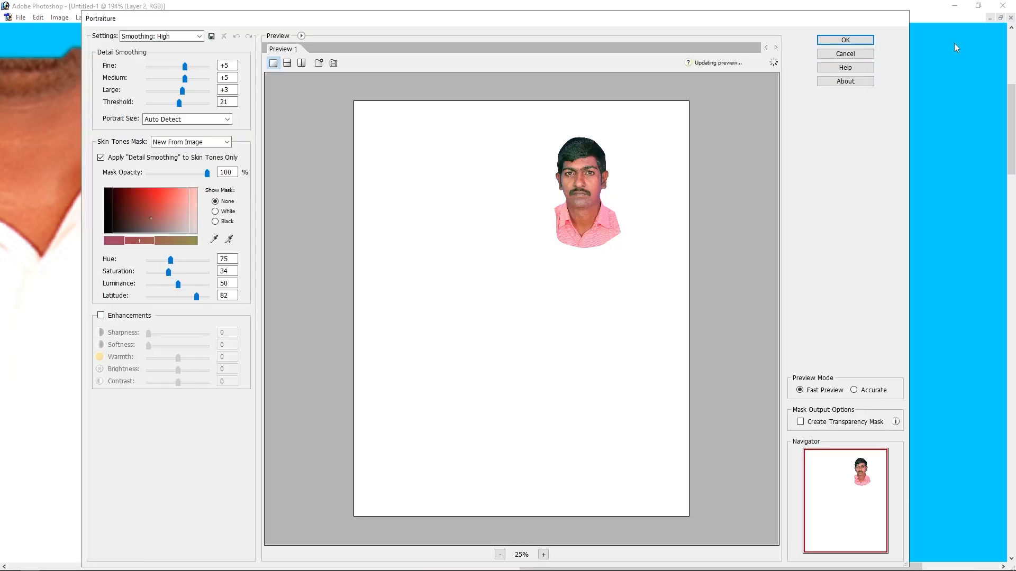
pyautogui.hotkey('ctrl', '+')
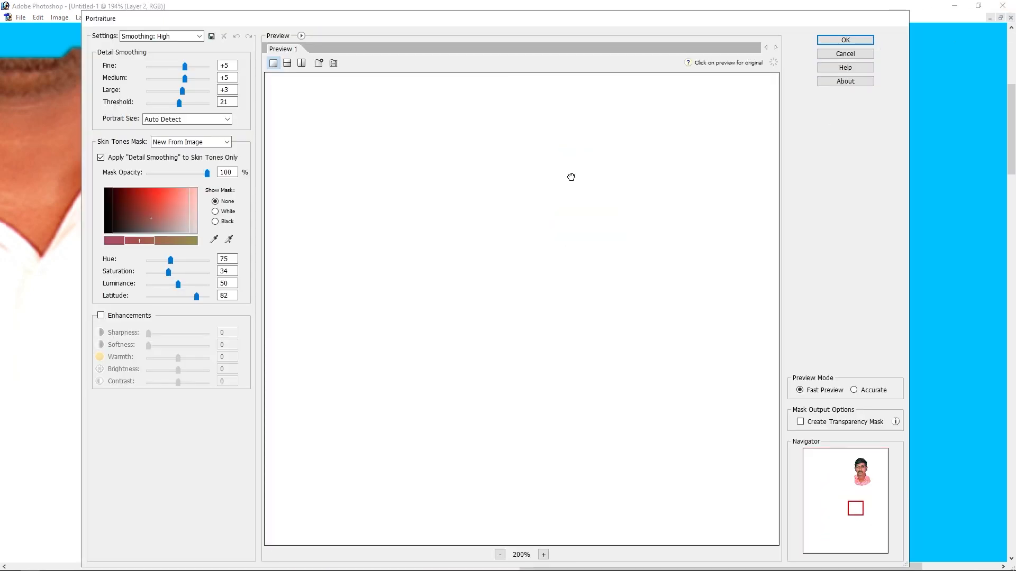
pyautogui.moveTo(571, 176); pyautogui.dragTo(499, 473)
pyautogui.moveTo(624, 161); pyautogui.dragTo(603, 444)
pyautogui.moveTo(584, 219); pyautogui.dragTo(643, 403)
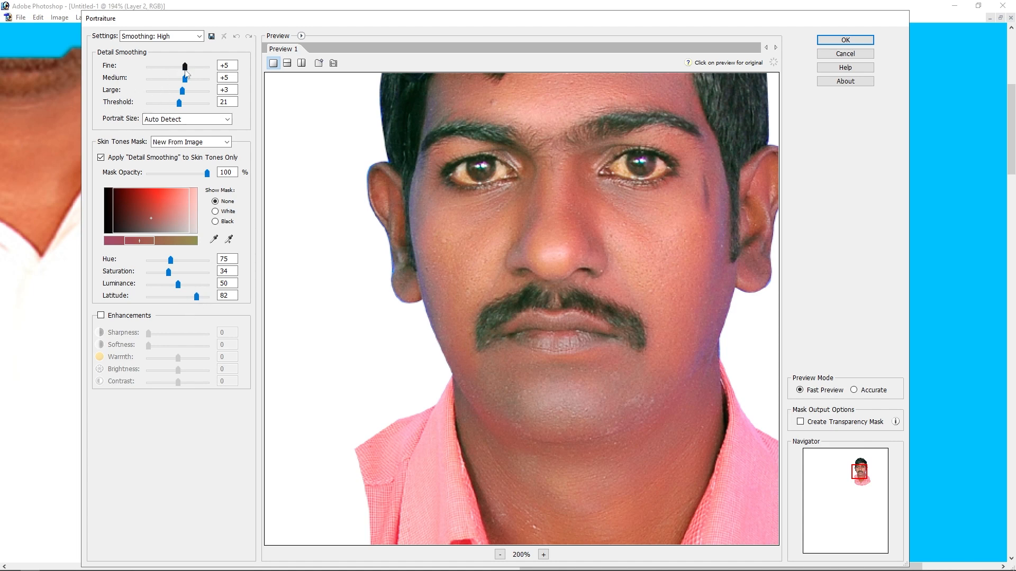
pyautogui.moveTo(185, 69); pyautogui.dragTo(173, 104)
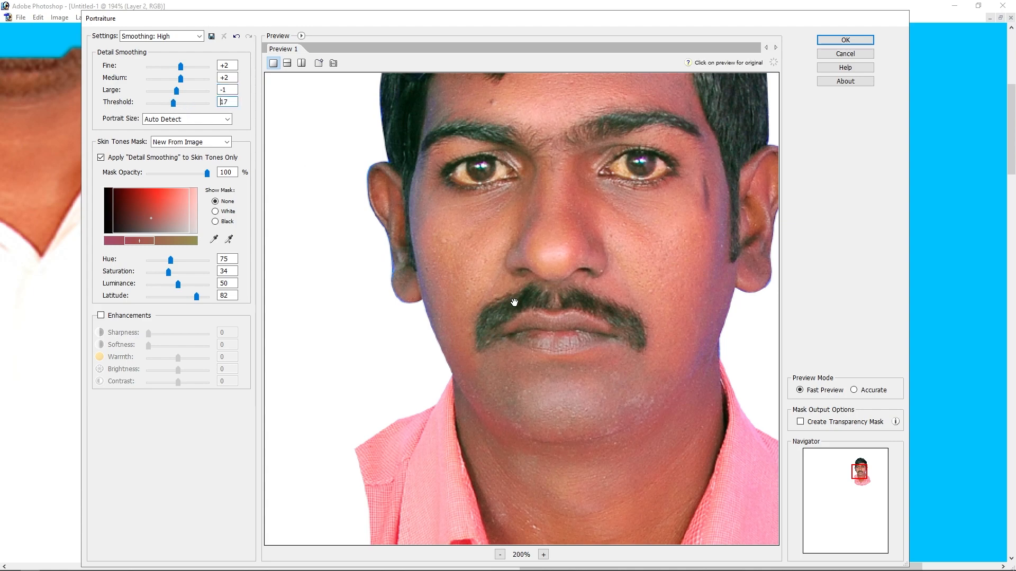
pyautogui.click(857, 40)
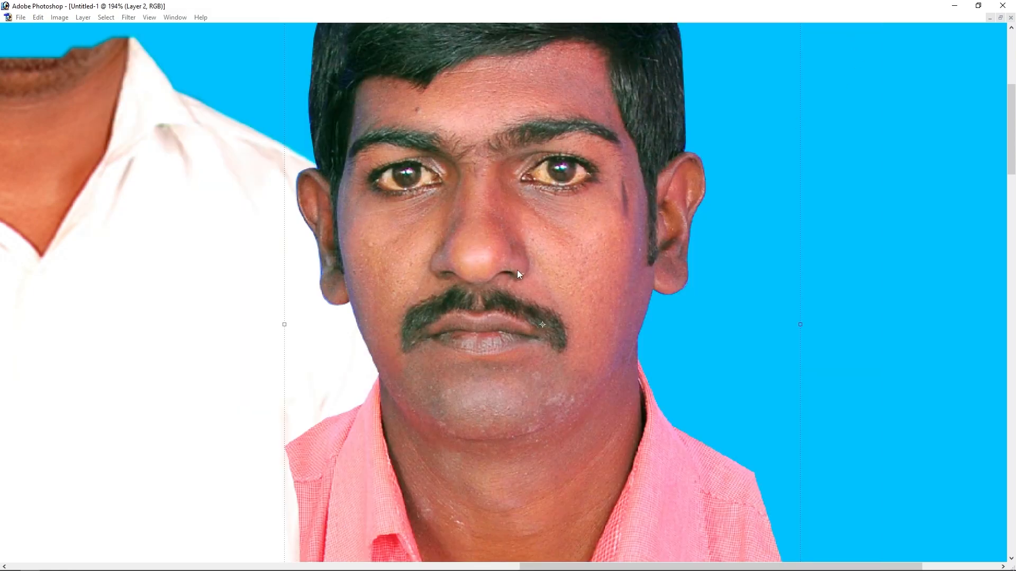
# - Move the head clear of the body and examine the cut edge of the body's neck up close
pyautogui.hotkey('ctrl', '-')
pyautogui.hotkey('ctrl', '-')
pyautogui.hotkey('ctrl', '-')
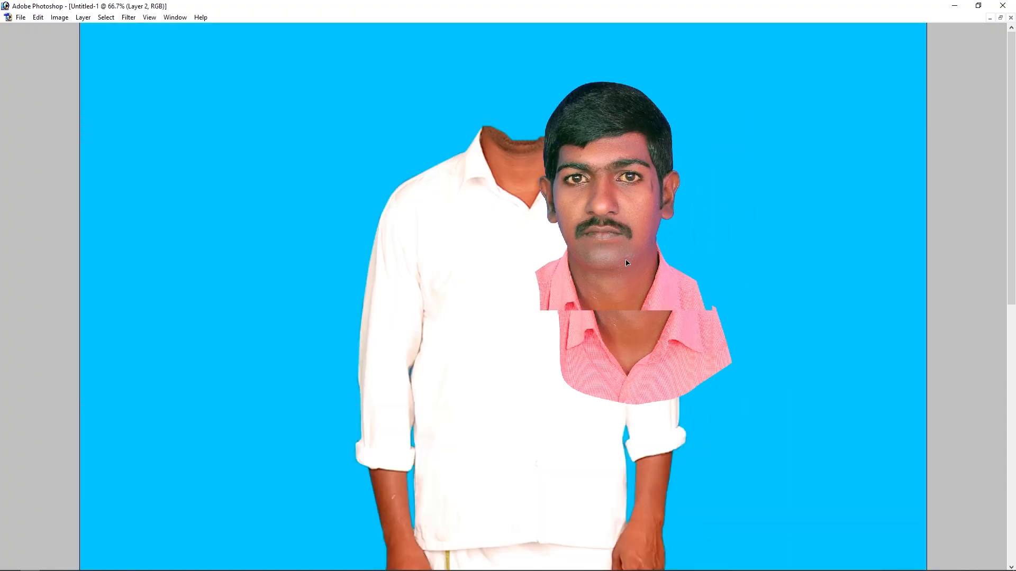
pyautogui.moveTo(627, 263); pyautogui.dragTo(775, 234)
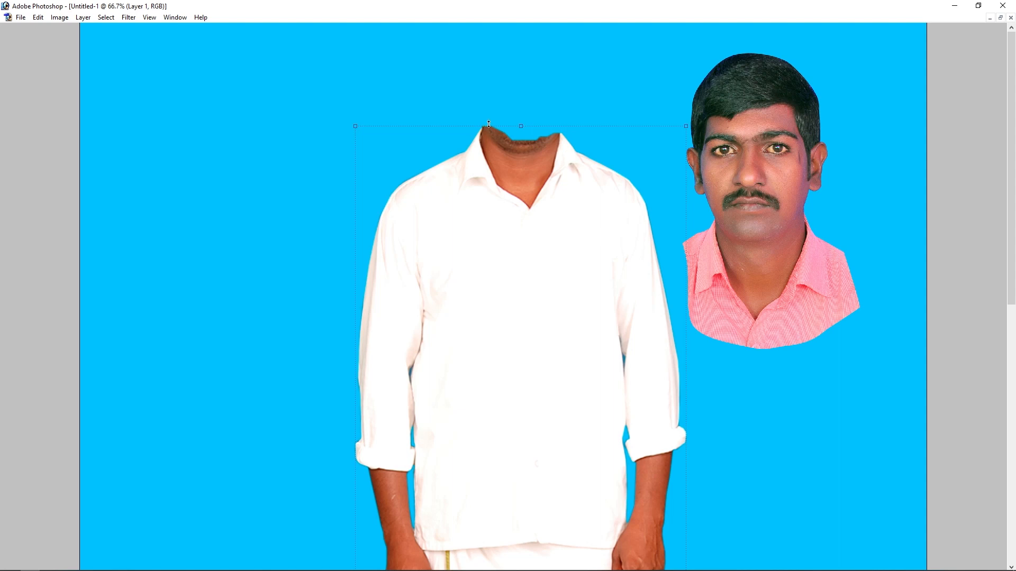
pyautogui.moveTo(619, 226); pyautogui.dragTo(635, 229)
pyautogui.moveTo(635, 231); pyautogui.dragTo(570, 348)
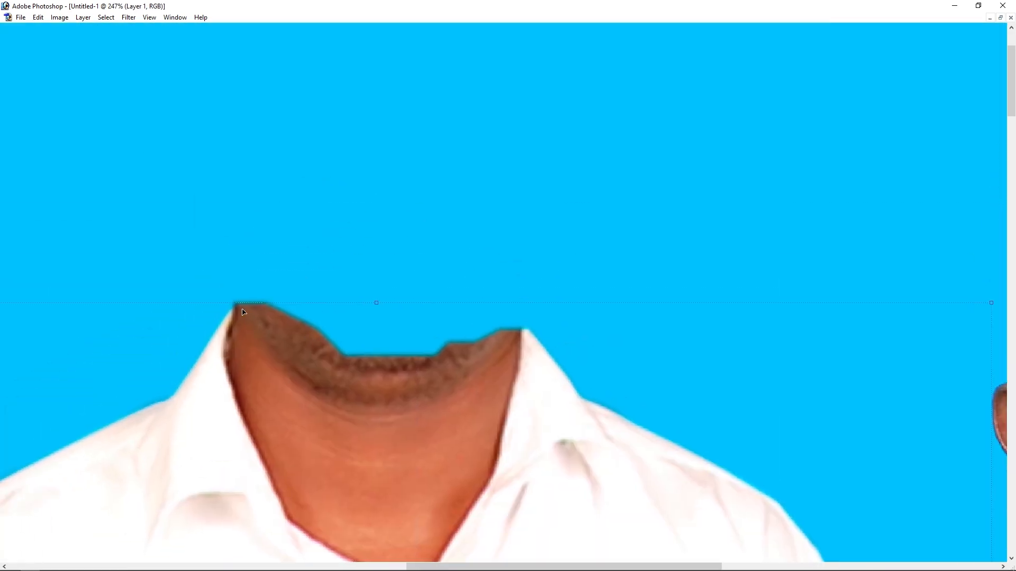
pyautogui.hotkey('ctrl', '-')
pyautogui.hotkey('ctrl', '-')
pyautogui.hotkey('ctrl', '-')
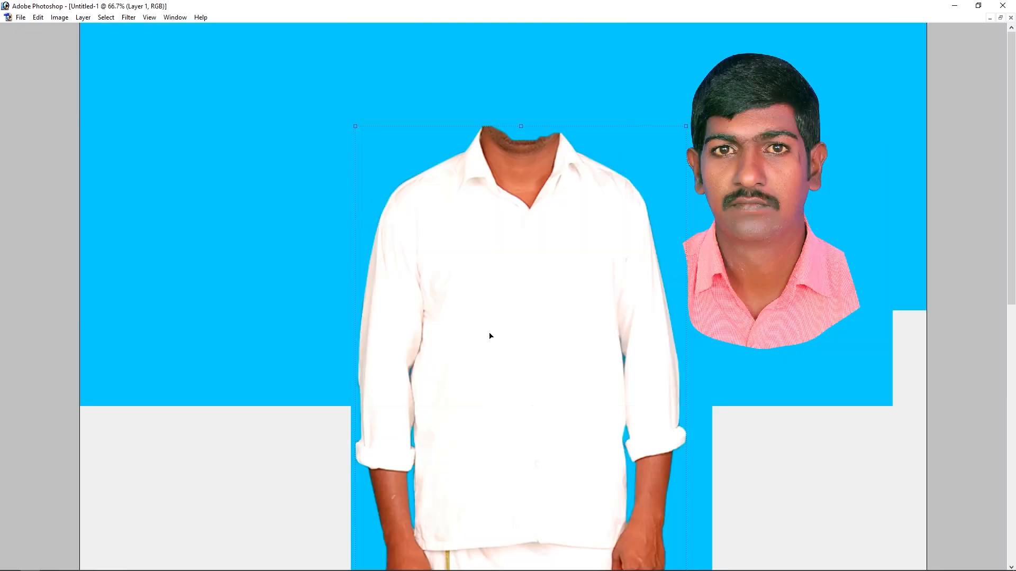
# - Place the head over the neck behind the body layer and scale it down to suit the shoulders
pyautogui.moveTo(764, 283); pyautogui.dragTo(542, 164)
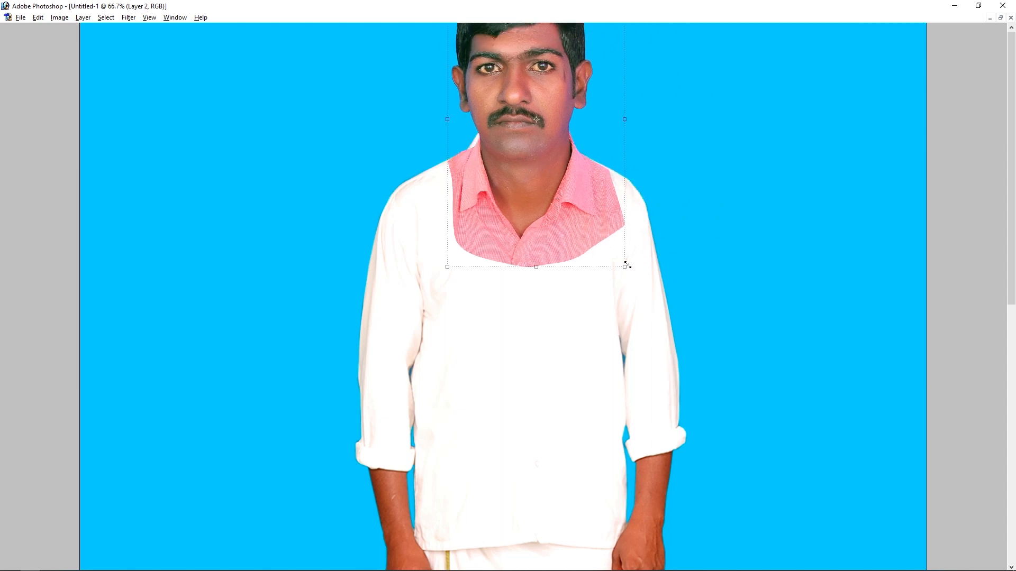
pyautogui.moveTo(626, 265); pyautogui.dragTo(607, 238)
pyautogui.moveTo(545, 193); pyautogui.dragTo(536, 189)
pyautogui.moveTo(599, 237); pyautogui.dragTo(491, 259)
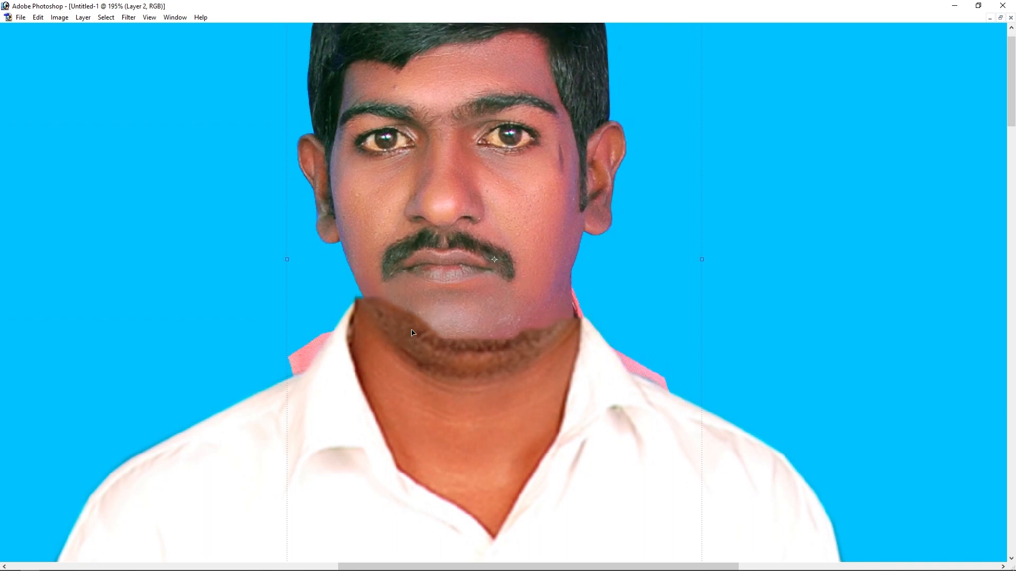
pyautogui.hotkey('ctrl', '-')
pyautogui.hotkey('ctrl', '-')
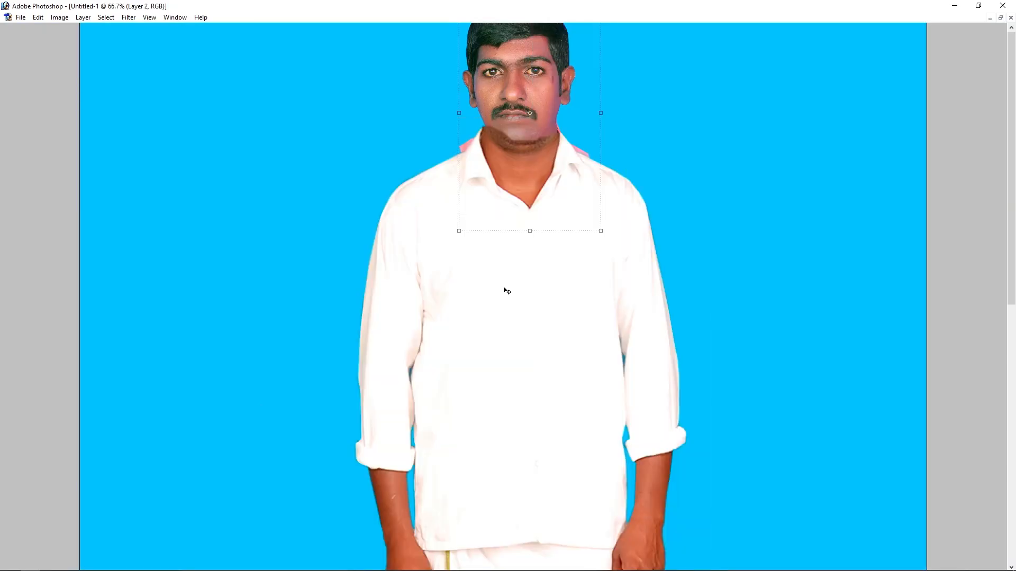
# - Enlarge the head slightly and nudge it down and right to line its jaw up with the neck
pyautogui.moveTo(599, 234); pyautogui.dragTo(613, 241)
pyautogui.moveTo(474, 189); pyautogui.dragTo(629, 176)
pyautogui.press('Down')
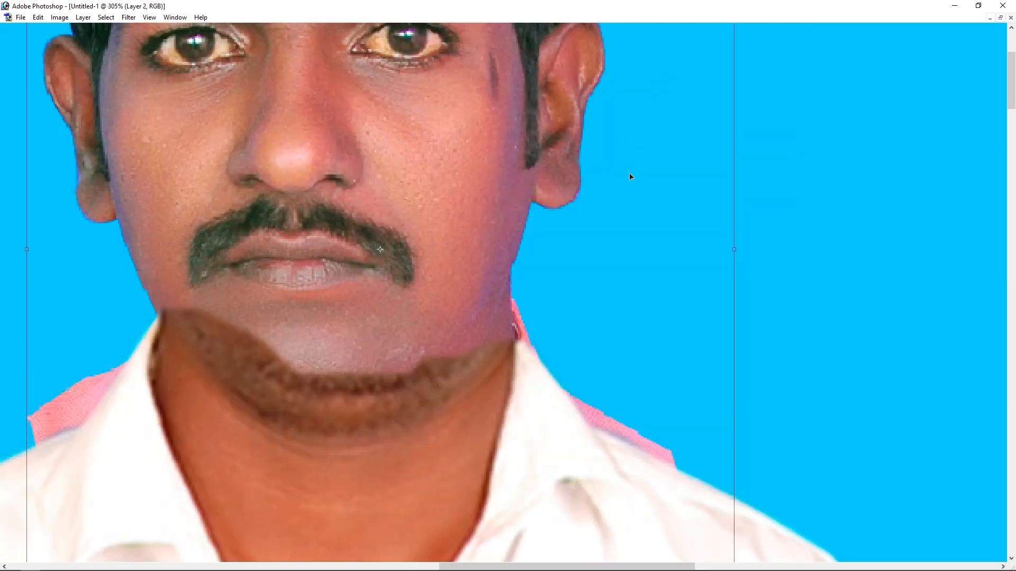
pyautogui.press('Right')
pyautogui.press('Right')
pyautogui.press('Right')
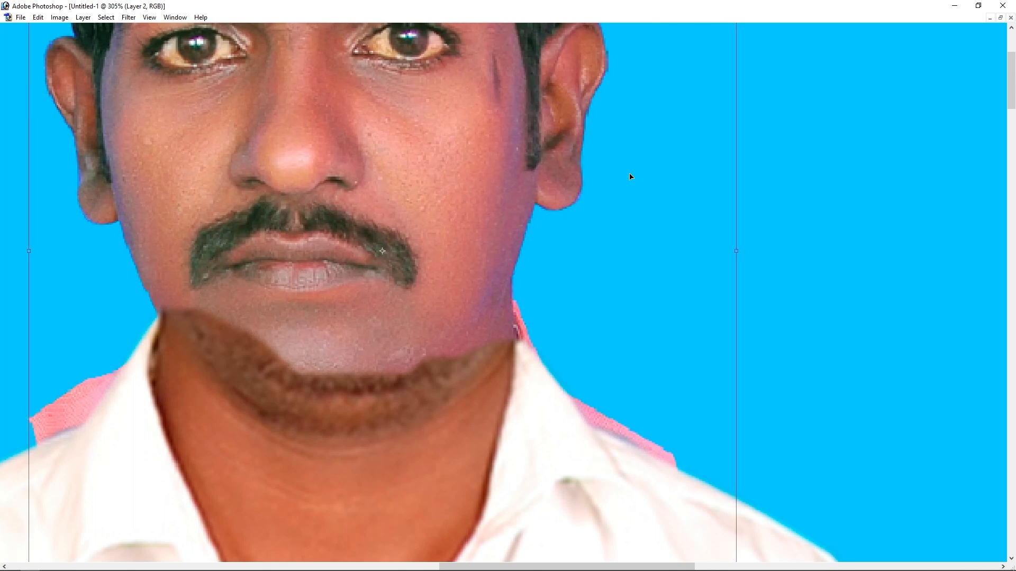
# - Reduce the head's size slightly around its centre and apply the transformation
pyautogui.hotkey('ctrl', '-')
pyautogui.hotkey('ctrl', '-')
pyautogui.hotkey('ctrl', '-')
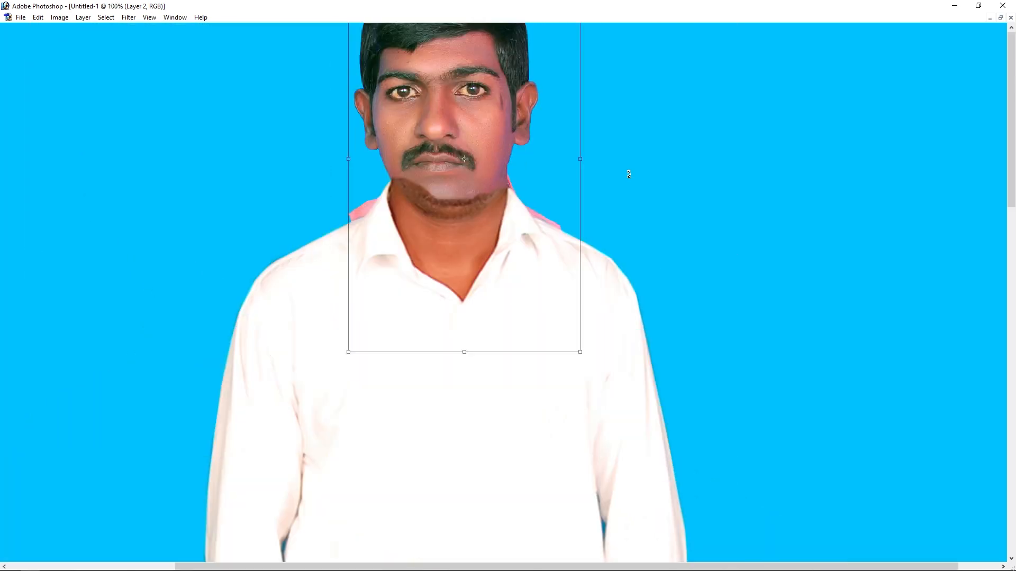
pyautogui.moveTo(349, 350); pyautogui.dragTo(359, 345)
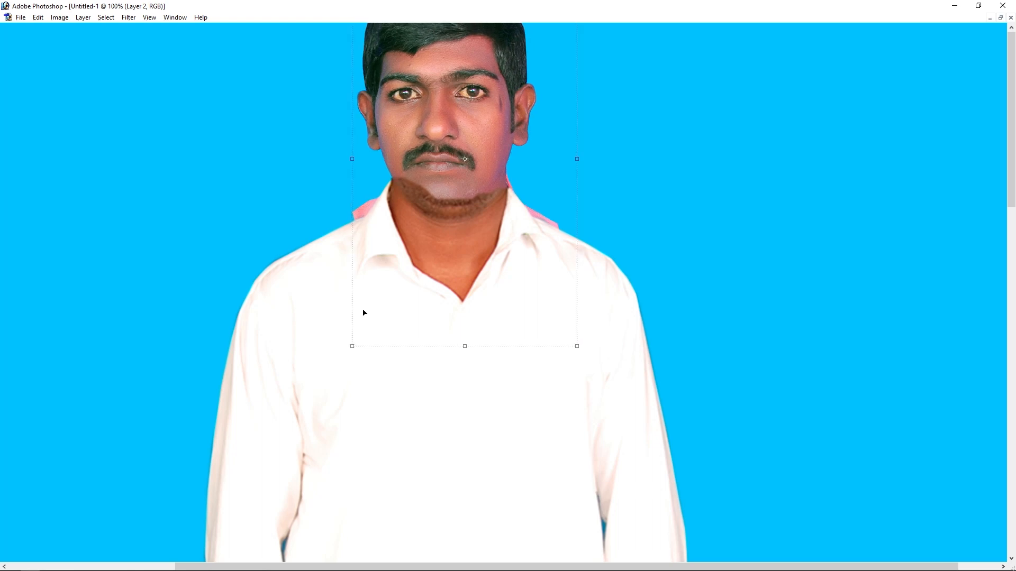
pyautogui.press('Return')
# - Select the shirt-and-dhoti body layer and add a layer mask to it
pyautogui.press('Tab')
pyautogui.rightClick(454, 310)
pyautogui.click(467, 317)
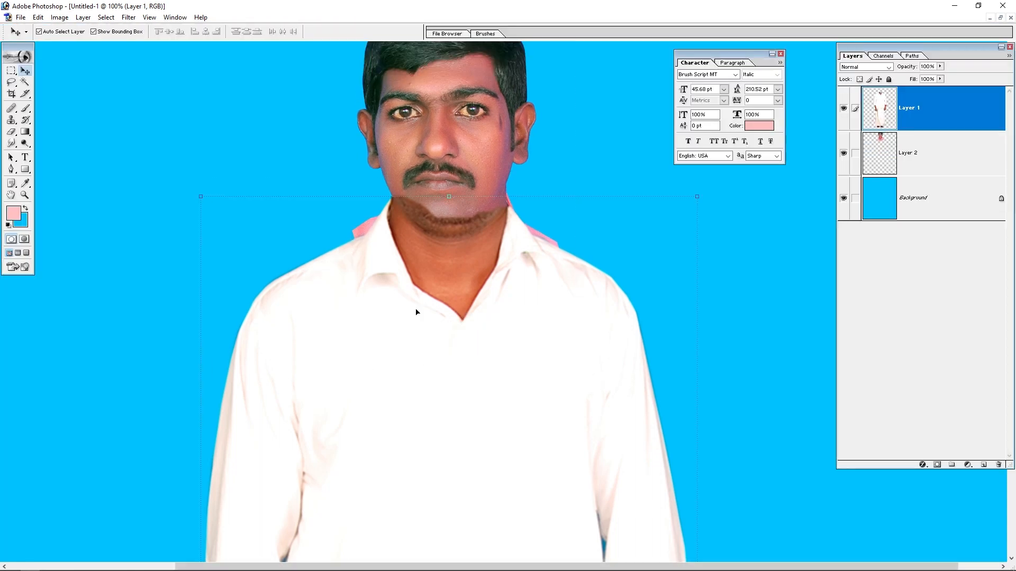
pyautogui.click(937, 465)
# - Paint black on the body layer's mask with a 40 to 60 px brush to hide its chin and blend the upper neck
pyautogui.moveTo(357, 325); pyautogui.dragTo(356, 324)
pyautogui.press('b')
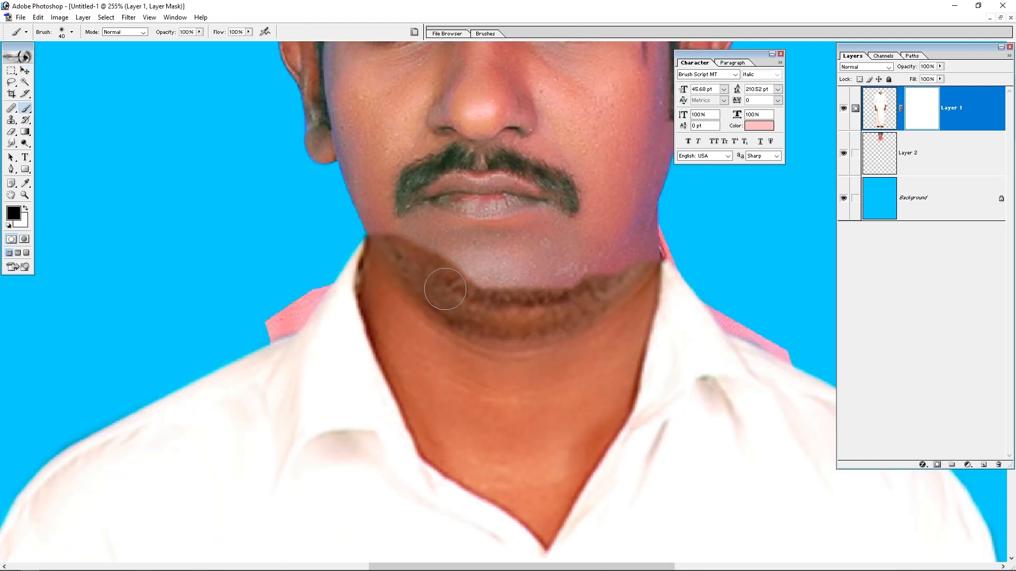
pyautogui.moveTo(448, 257)
pyautogui.mouseDown()
pyautogui.moveTo(387, 258)
pyautogui.moveTo(420, 296)
pyautogui.moveTo(471, 323)
pyautogui.moveTo(555, 307)
pyautogui.moveTo(604, 283)
pyautogui.moveTo(586, 368)
pyautogui.moveTo(630, 334)
pyautogui.moveTo(582, 413)
pyautogui.mouseUp()
pyautogui.press(']')
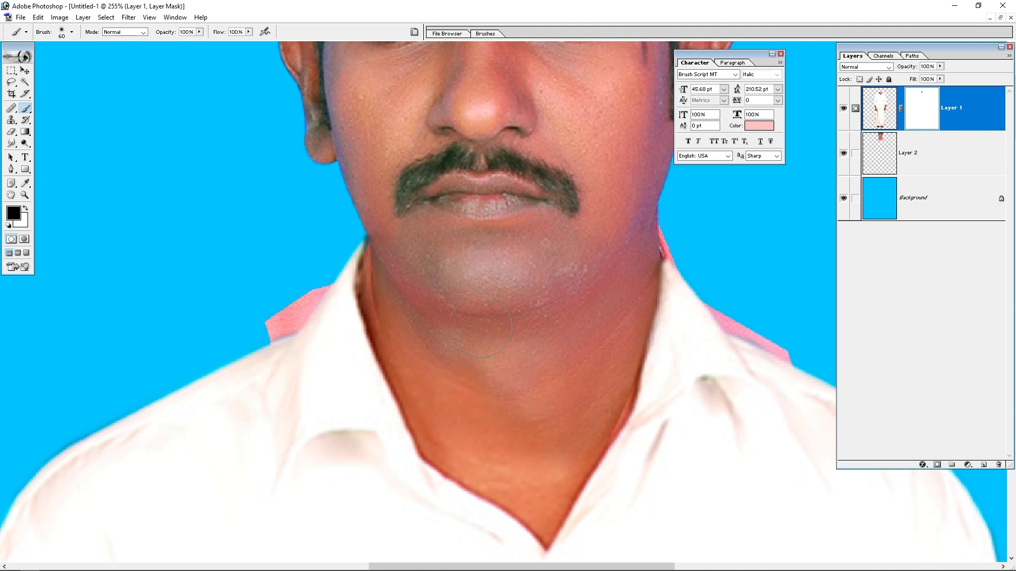
pyautogui.moveTo(429, 324)
pyautogui.mouseDown()
pyautogui.moveTo(464, 418)
pyautogui.moveTo(499, 444)
pyautogui.moveTo(531, 436)
pyautogui.mouseUp()
# - Select the head layer and nudge it slightly left and up to line up with the neck
pyautogui.press('v')
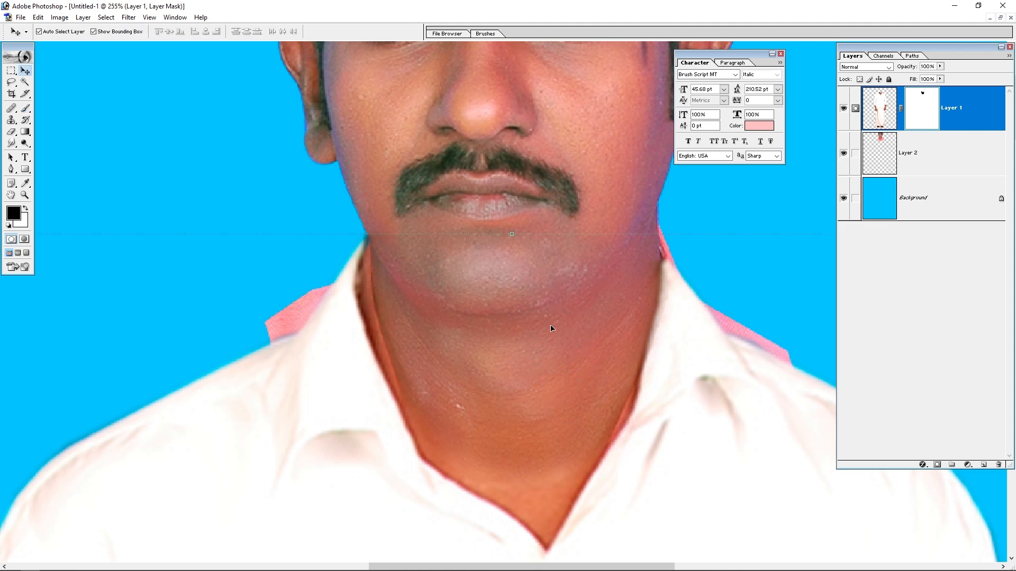
pyautogui.click(495, 119)
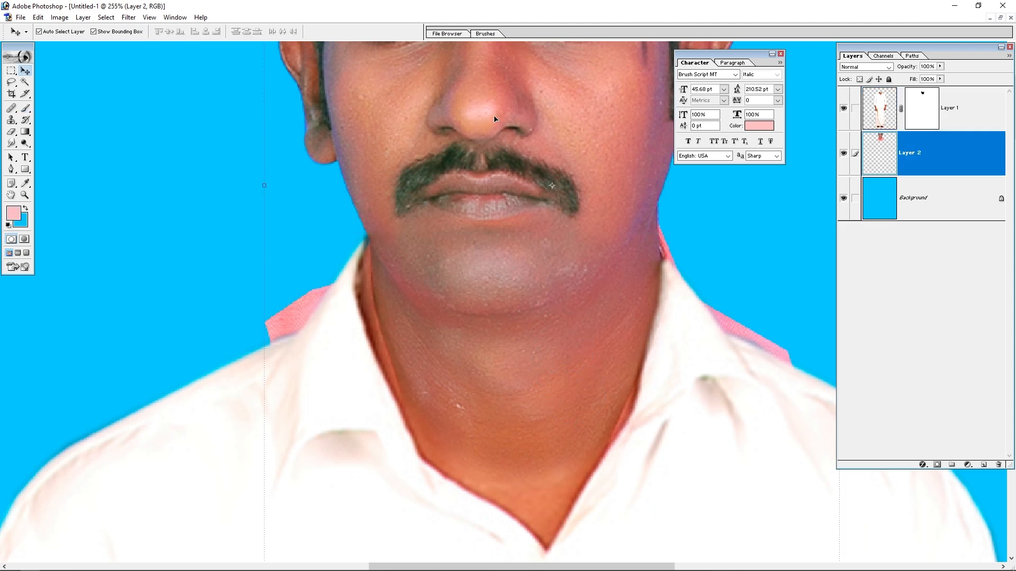
pyautogui.press('Left')
pyautogui.press('Left')
pyautogui.press('Up')
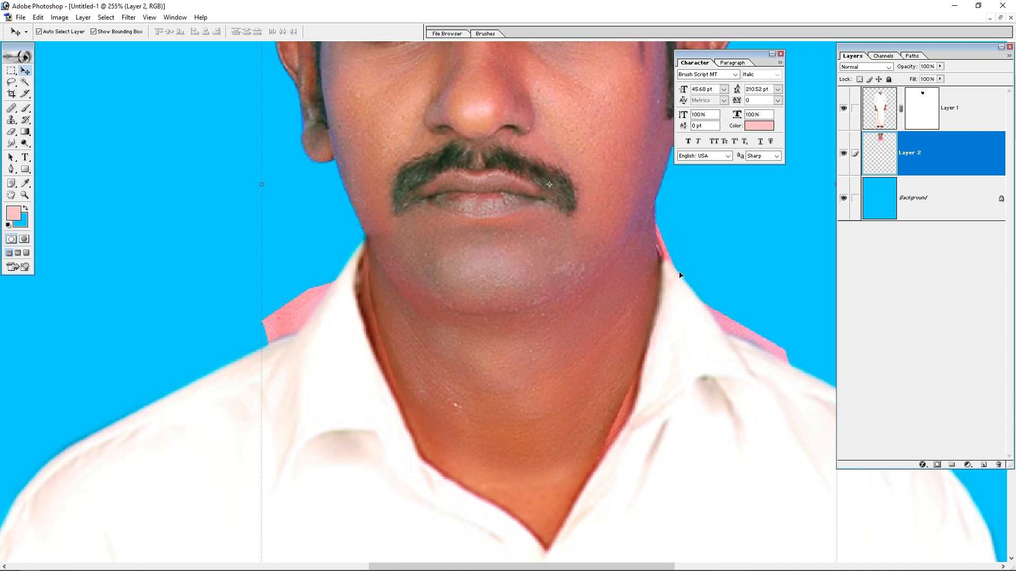
# - Trace the pink sliver between the jaw and the right-hand collar tip with a pen path and convert it to a feathered selection
pyautogui.moveTo(765, 198); pyautogui.dragTo(570, 306)
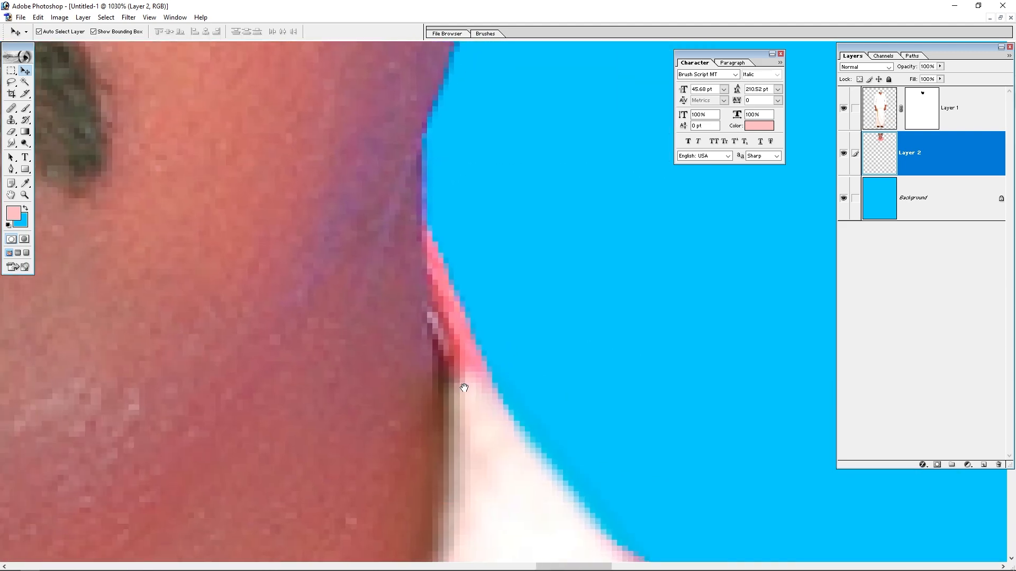
pyautogui.press('p')
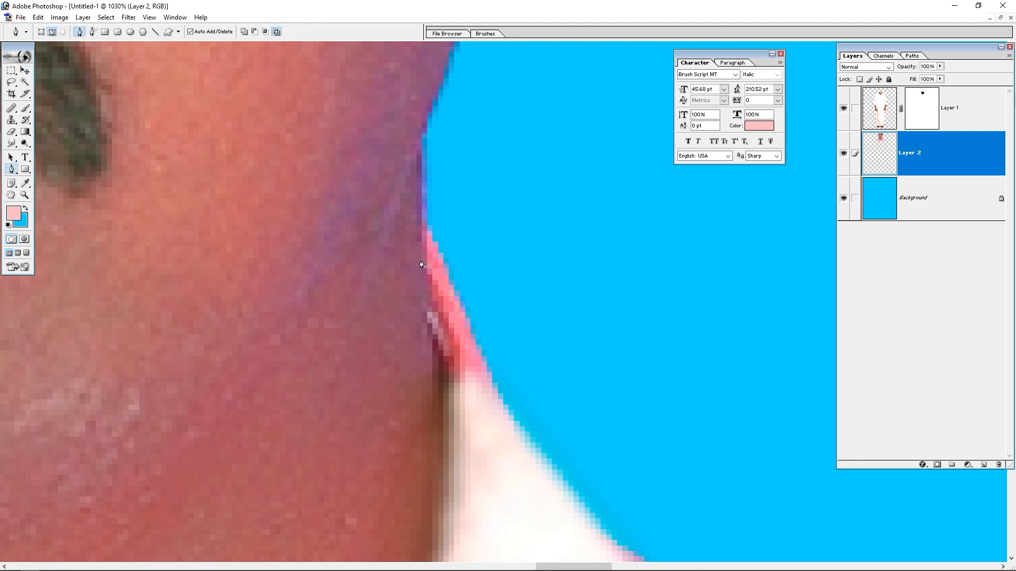
pyautogui.click(425, 224)
pyautogui.moveTo(487, 360); pyautogui.dragTo(506, 422)
pyautogui.hotkey('ctrl', 'z')
pyautogui.click(514, 439)
pyautogui.click(438, 450)
pyautogui.moveTo(428, 320); pyautogui.dragTo(427, 279)
pyautogui.click(424, 224)
pyautogui.hotkey('ctrl', 'Return')
pyautogui.hotkey('ctrl', 'alt', 'd')
pyautogui.press('Return')
# - Clone white shirt fabric from the collar over the selected sliver on the body layer, Layer 1
pyautogui.press('s')
pyautogui.scroll(-2, 465, 381)
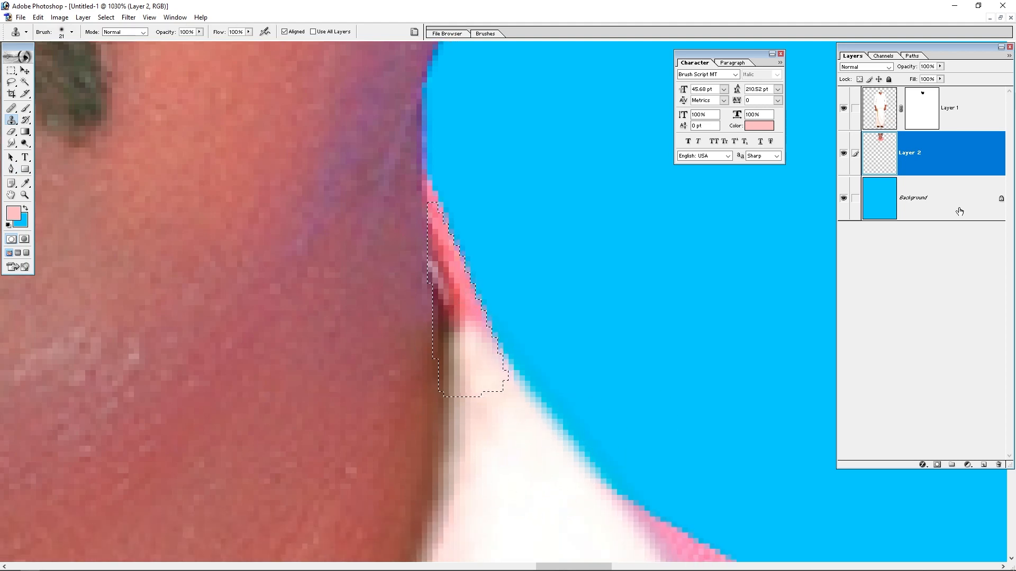
pyautogui.click(871, 112)
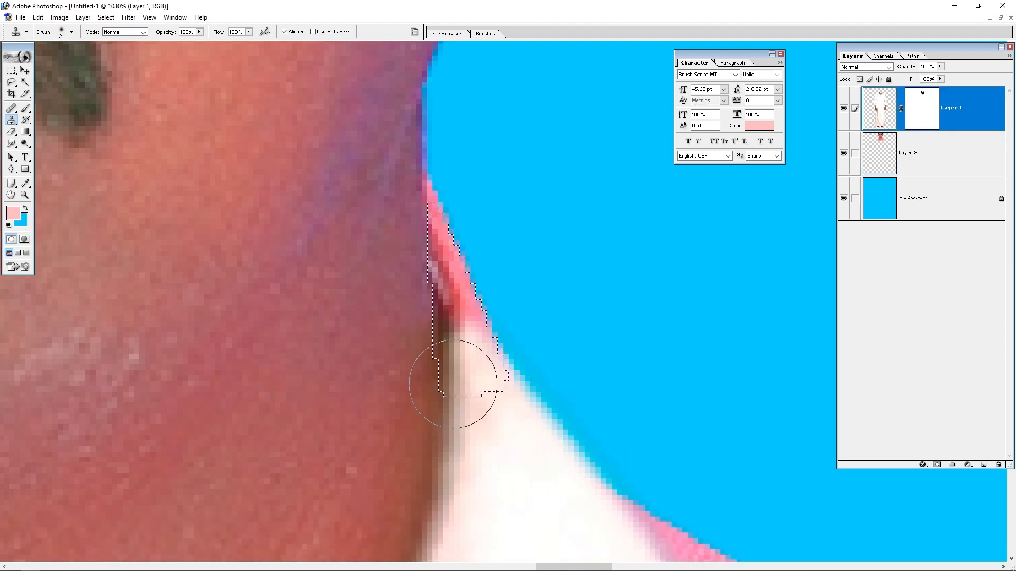
pyautogui.keyDown('alt'); pyautogui.click(512, 475); pyautogui.keyUp('alt')
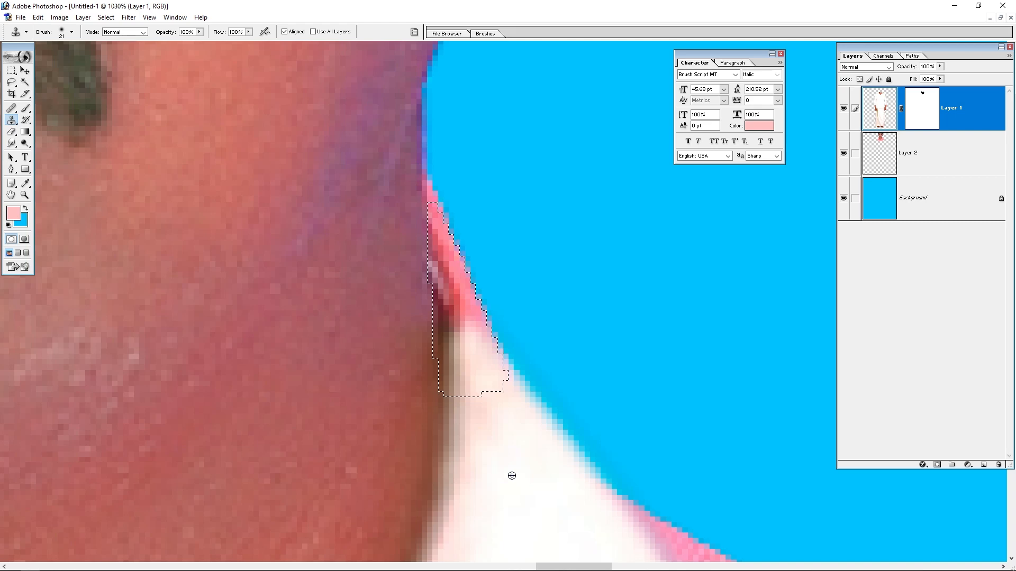
pyautogui.moveTo(453, 340)
pyautogui.mouseDown()
pyautogui.moveTo(484, 383)
pyautogui.moveTo(438, 190)
pyautogui.mouseUp()
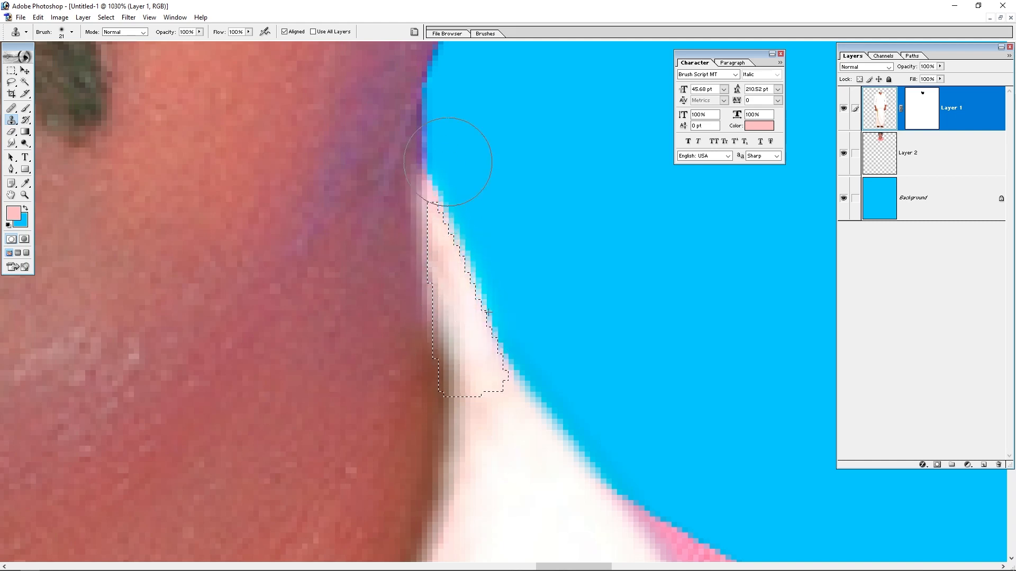
# - Add a layer mask to the head layer, Layer 2
pyautogui.hotkey('ctrl', '-')
pyautogui.hotkey('ctrl', '-')
pyautogui.hotkey('ctrl', '-')
pyautogui.hotkey('ctrl', '-')
pyautogui.hotkey('ctrl', '-')
pyautogui.hotkey('ctrl', '-')
pyautogui.hotkey('ctrl', '-')
pyautogui.hotkey('ctrl', '-')
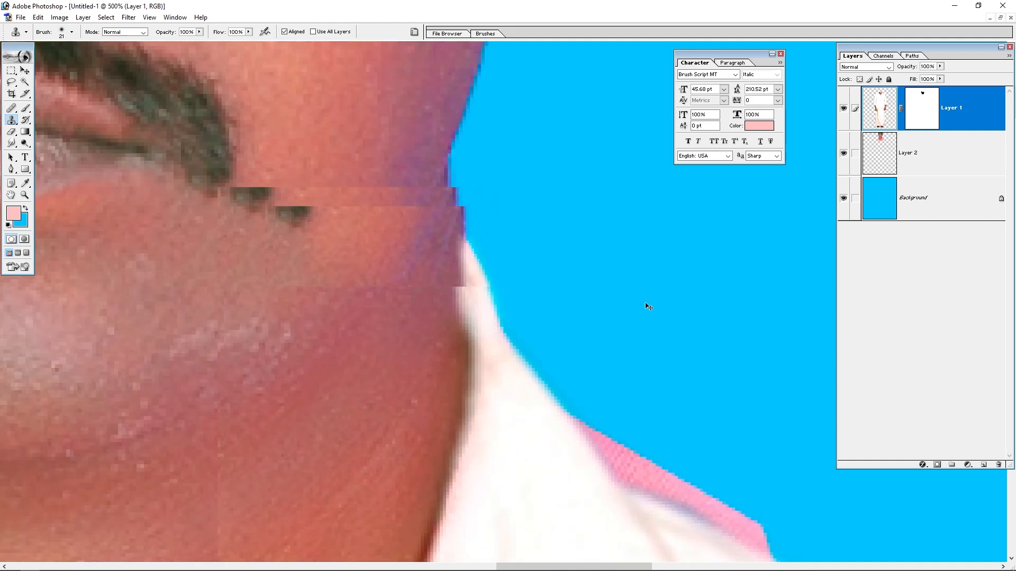
pyautogui.press('e')
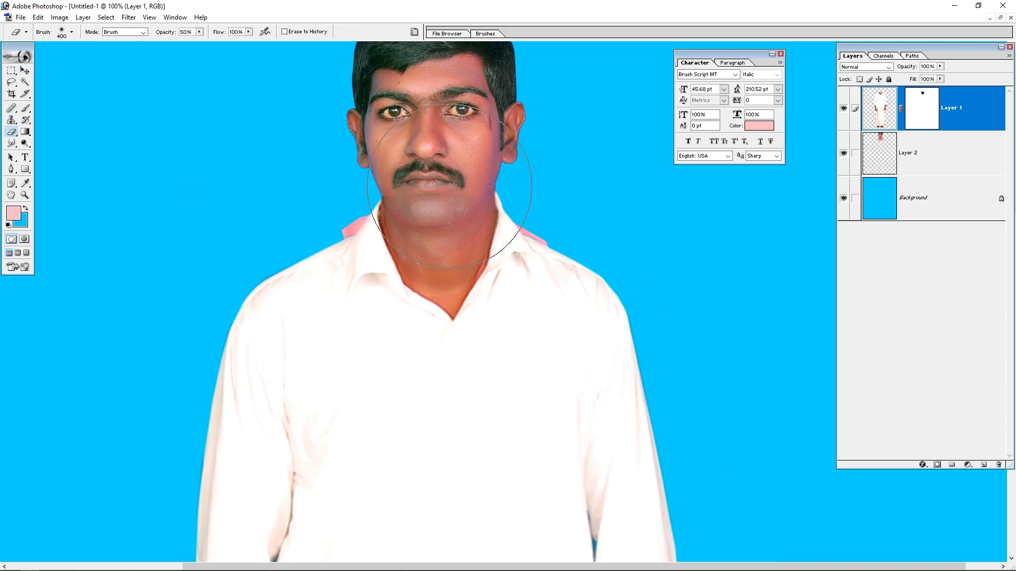
pyautogui.click(933, 152)
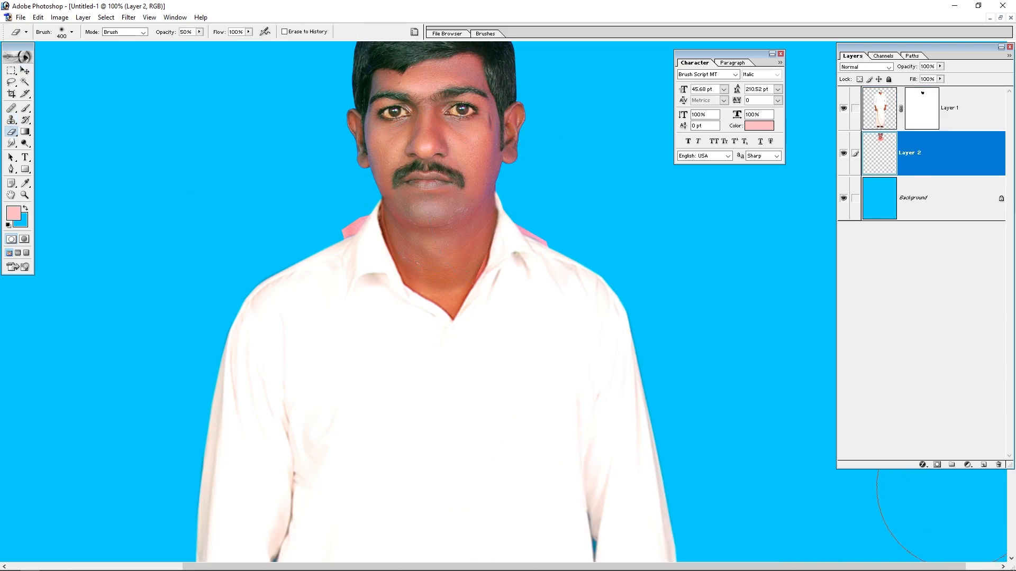
pyautogui.click(937, 465)
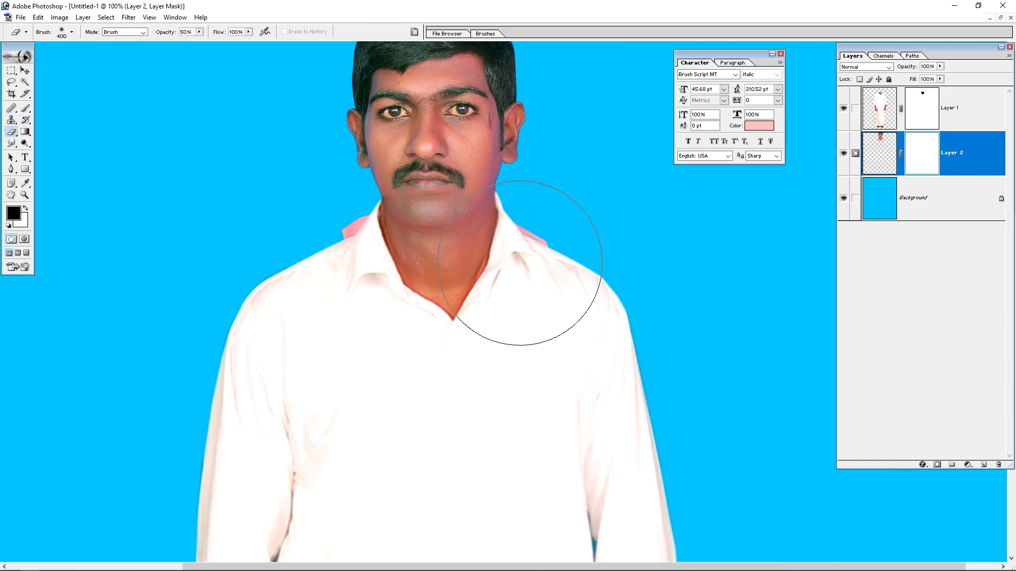
# - Paint black with a 60 px brush on the head layer's mask to hide the pink remnants above both shoulders
pyautogui.press('[')
pyautogui.press('[')
pyautogui.press('b')
pyautogui.moveTo(529, 267)
pyautogui.mouseDown()
pyautogui.moveTo(537, 231)
pyautogui.moveTo(525, 228)
pyautogui.moveTo(532, 242)
pyautogui.moveTo(510, 201)
pyautogui.moveTo(558, 270)
pyautogui.mouseUp()
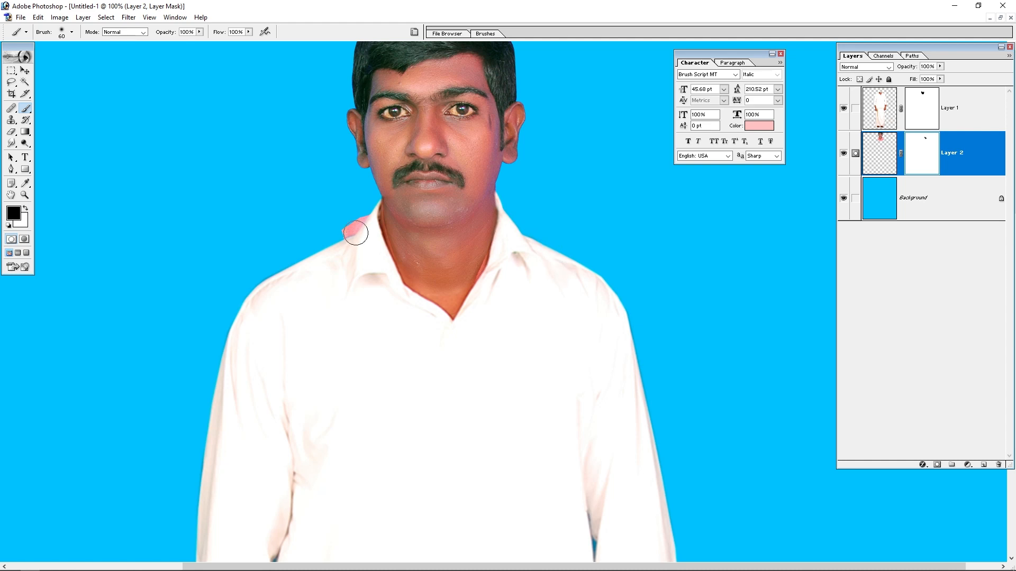
pyautogui.moveTo(356, 226)
pyautogui.mouseDown()
pyautogui.moveTo(356, 200)
pyautogui.moveTo(340, 238)
pyautogui.mouseUp()
pyautogui.press('v')
pyautogui.moveTo(456, 246); pyautogui.dragTo(468, 266)
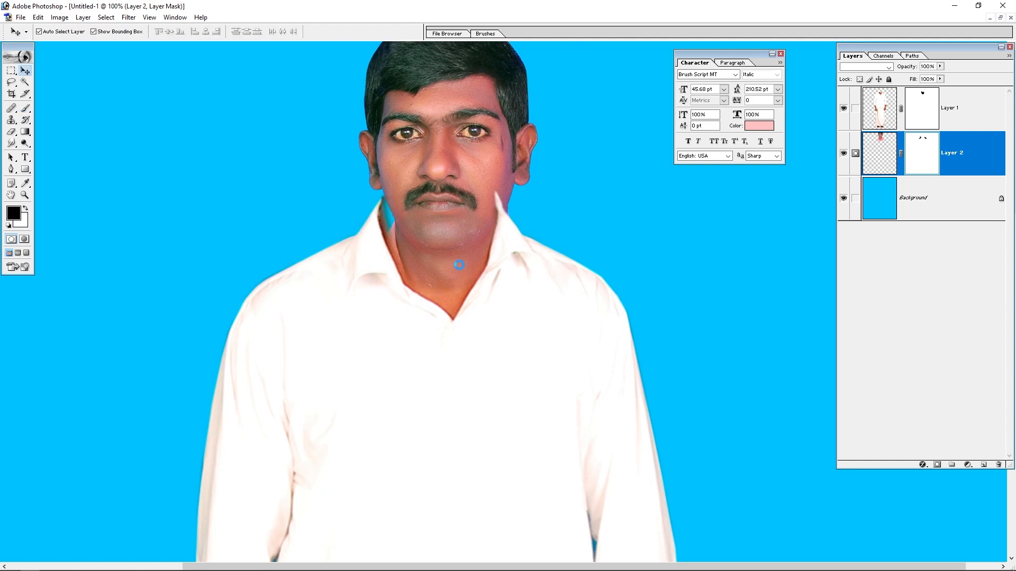
pyautogui.hotkey('ctrl', 'z')
# - Clone neck skin over the blemishes and reddish gaps along both collar edges on the head layer, reducing the brush from 40 to 20 px
pyautogui.moveTo(515, 156); pyautogui.dragTo(372, 324)
pyautogui.rightClick(377, 351)
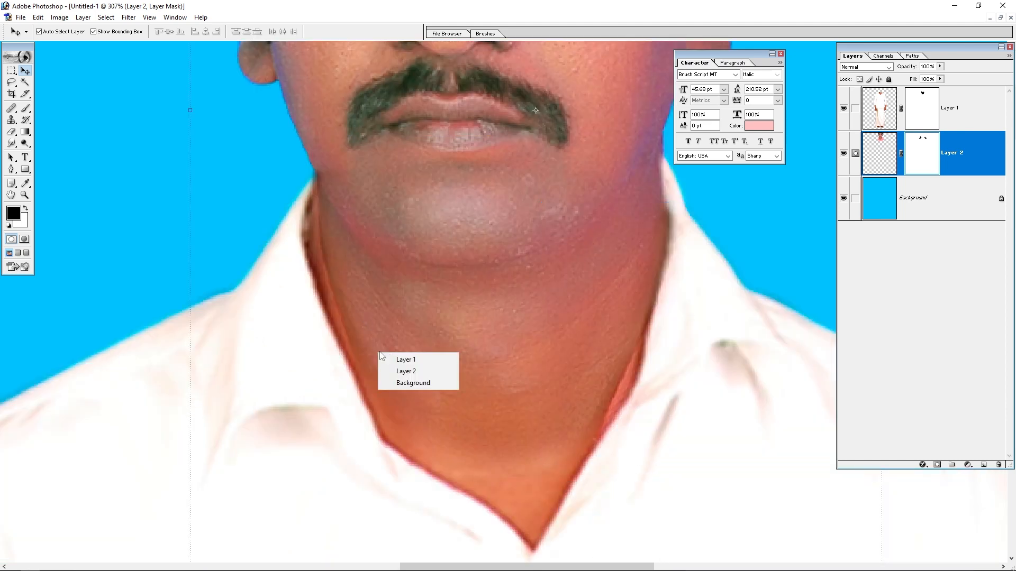
pyautogui.rightClick(406, 323)
pyautogui.press('Escape')
pyautogui.press('s')
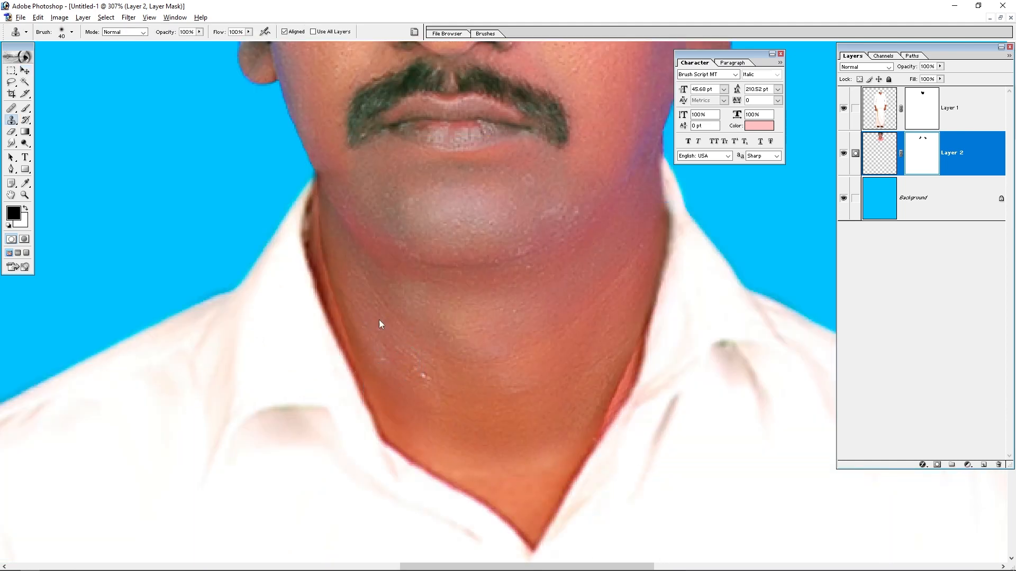
pyautogui.rightClick(402, 315)
pyautogui.click(402, 312)
pyautogui.click(891, 163)
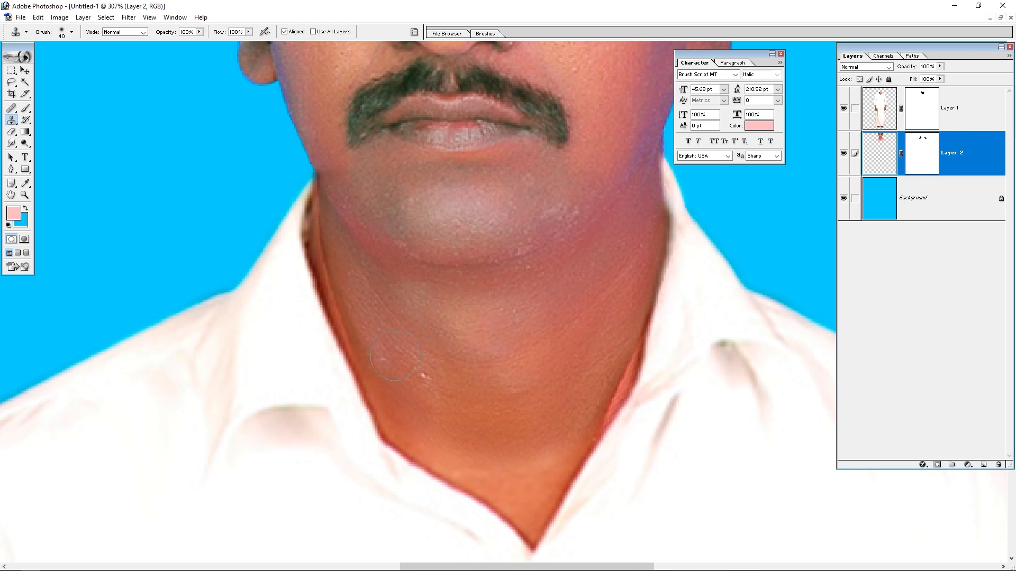
pyautogui.moveTo(358, 345)
pyautogui.mouseDown()
pyautogui.moveTo(329, 333)
pyautogui.moveTo(324, 217)
pyautogui.moveTo(334, 216)
pyautogui.mouseUp()
pyautogui.press('[')
pyautogui.press('[')
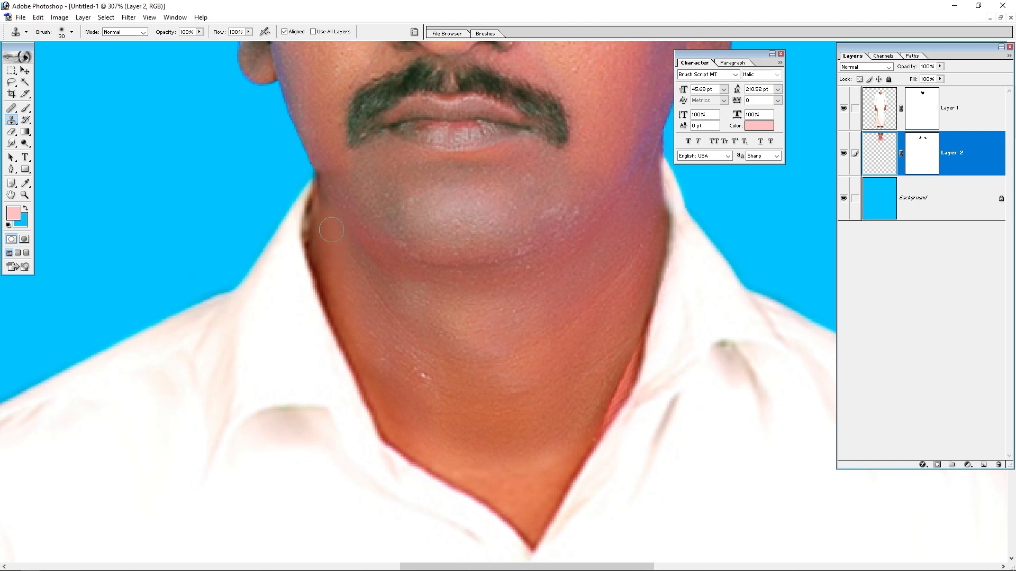
pyautogui.moveTo(325, 200); pyautogui.dragTo(318, 199)
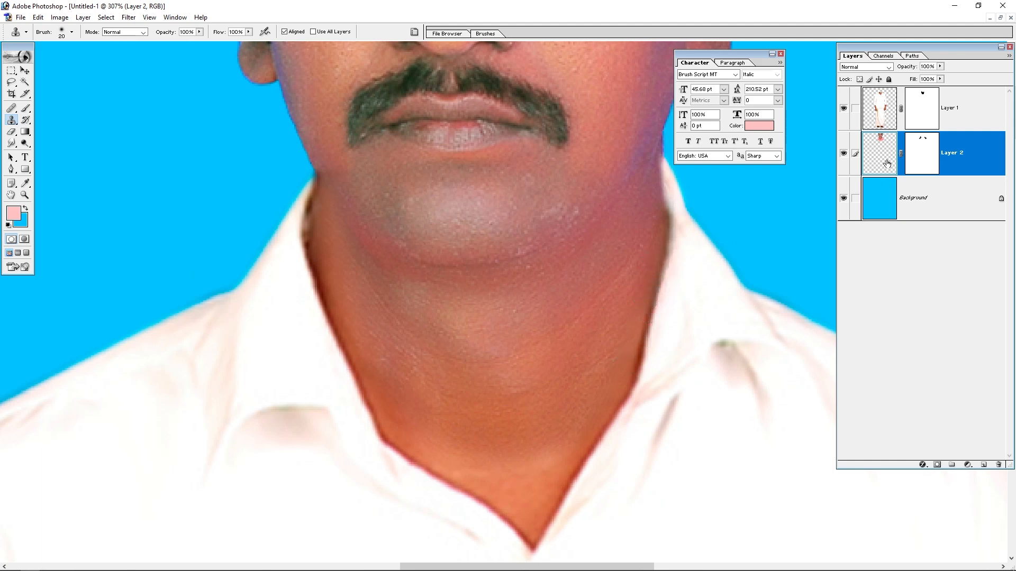
pyautogui.keyDown('alt'); pyautogui.click(631, 283); pyautogui.keyUp('alt')
pyautogui.moveTo(648, 290); pyautogui.dragTo(651, 322)
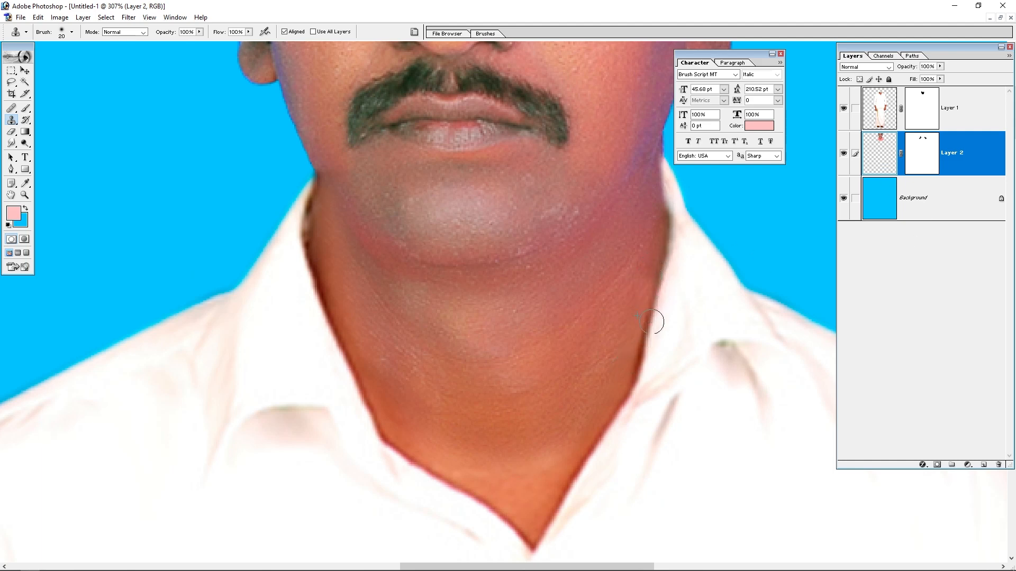
# - Link the body layer to the head layer and scale both down together so the whole figure fits inside the canvas
pyautogui.hotkey('ctrl', '0')
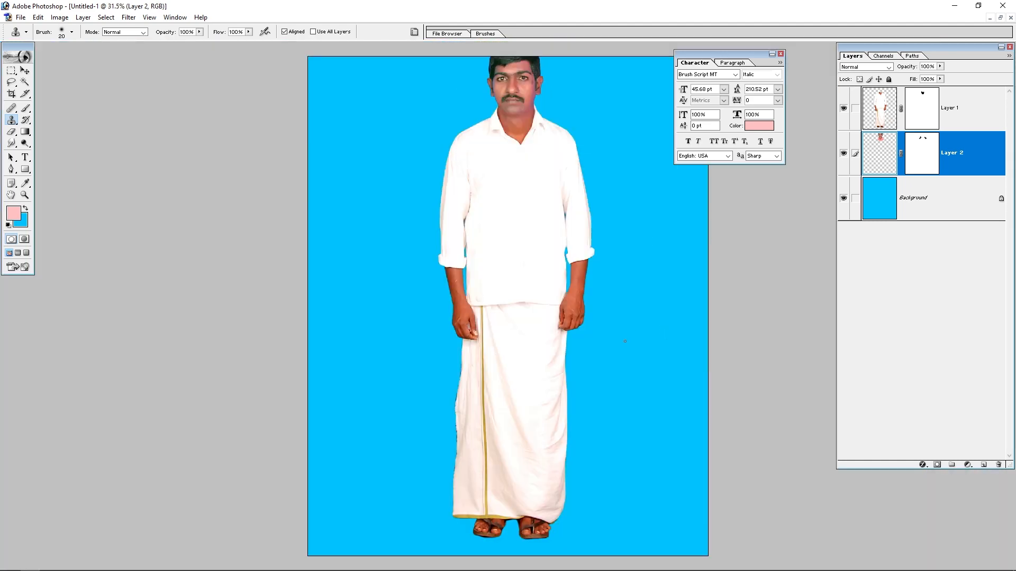
pyautogui.click(856, 110)
pyautogui.press('Tab')
pyautogui.hotkey('ctrl', 't')
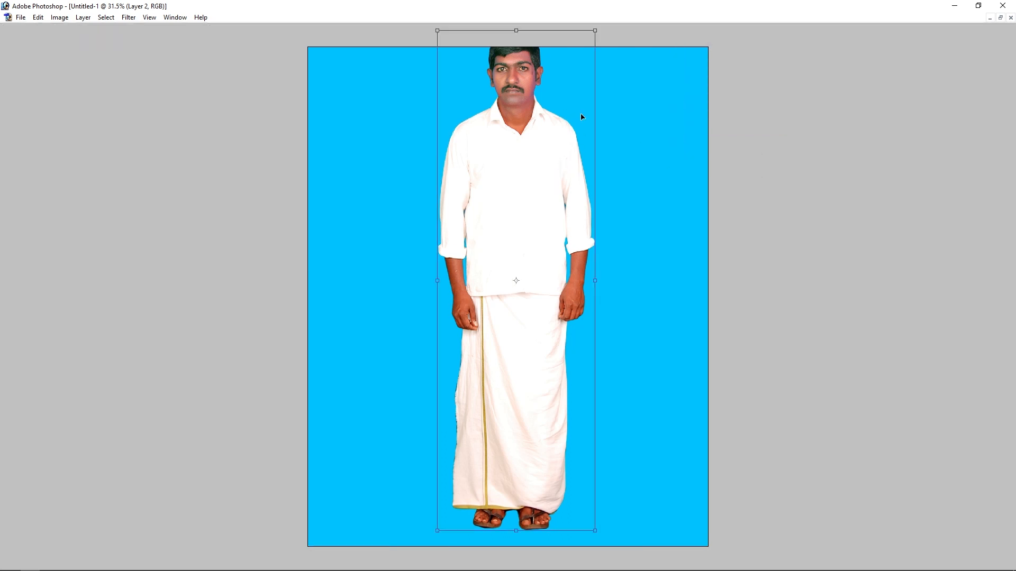
pyautogui.moveTo(594, 31); pyautogui.dragTo(588, 57)
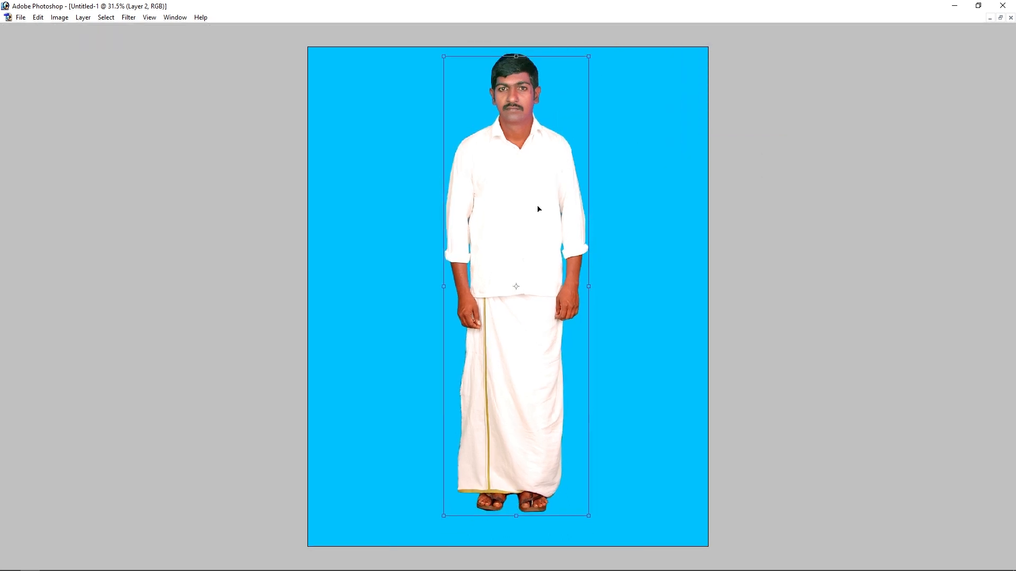
pyautogui.press('Return')
pyautogui.press('b')
pyautogui.rightClick(574, 300)
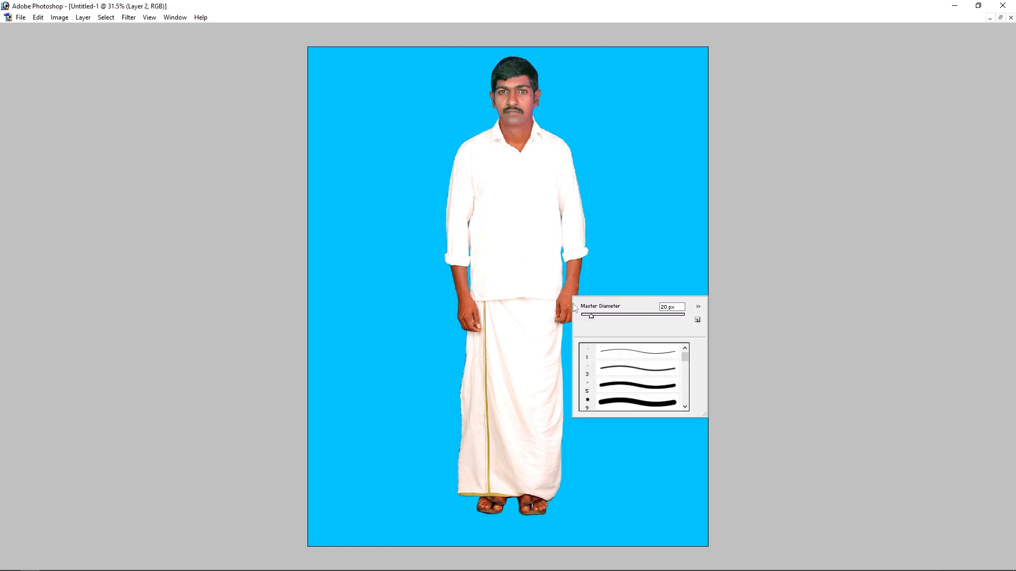
pyautogui.click(557, 287)
# - Apply a Color Balance to the body layer's midtones with green at 4 and blue at 14
pyautogui.rightClick(526, 258)
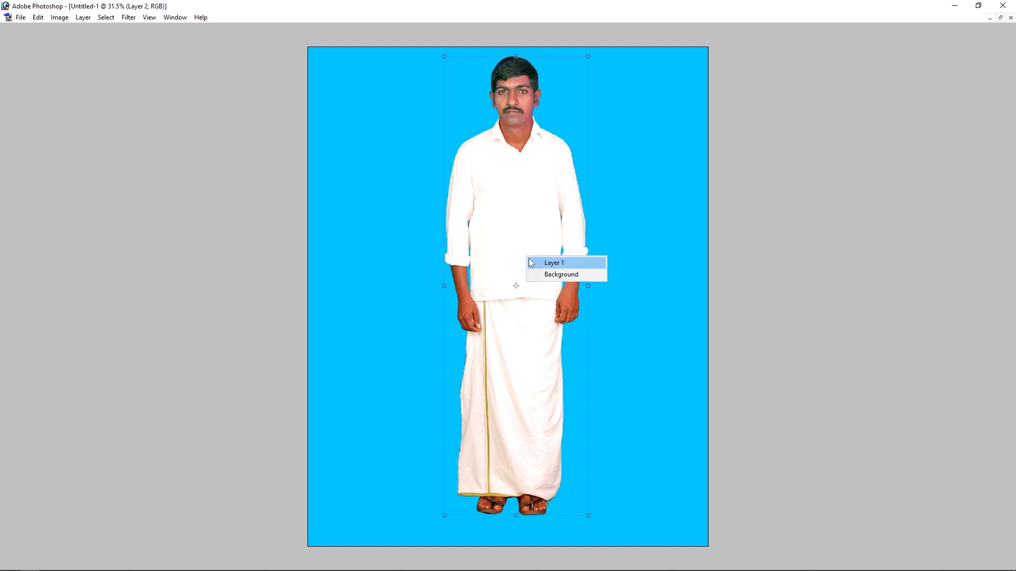
pyautogui.click(532, 262)
pyautogui.hotkey('ctrl', 'b')
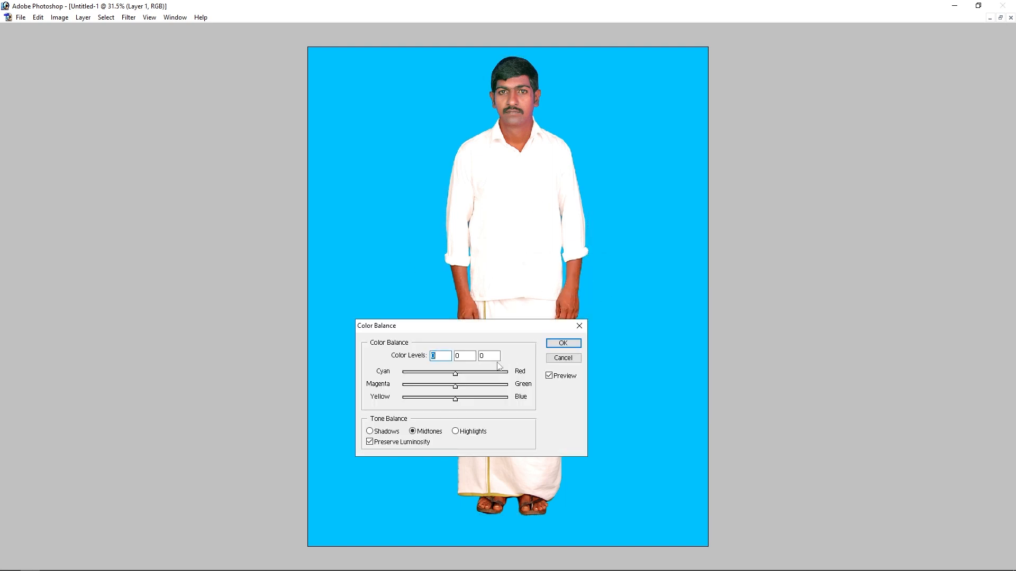
pyautogui.press('Tab')
pyautogui.write('4')
pyautogui.press('Tab')
pyautogui.write('14')
pyautogui.press('Return')
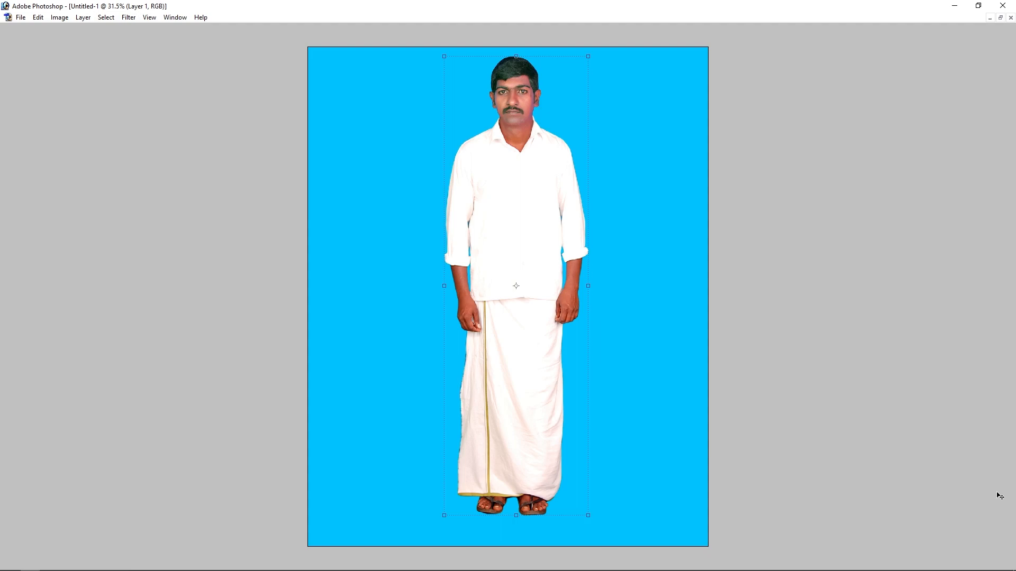
# - Select the man's hair on the head layer with a feathered lasso selection that follows the hairline
pyautogui.hotkey('ctrl', '-')
pyautogui.moveTo(508, 139); pyautogui.dragTo(543, 410)
pyautogui.rightClick(530, 250)
pyautogui.click(544, 258)
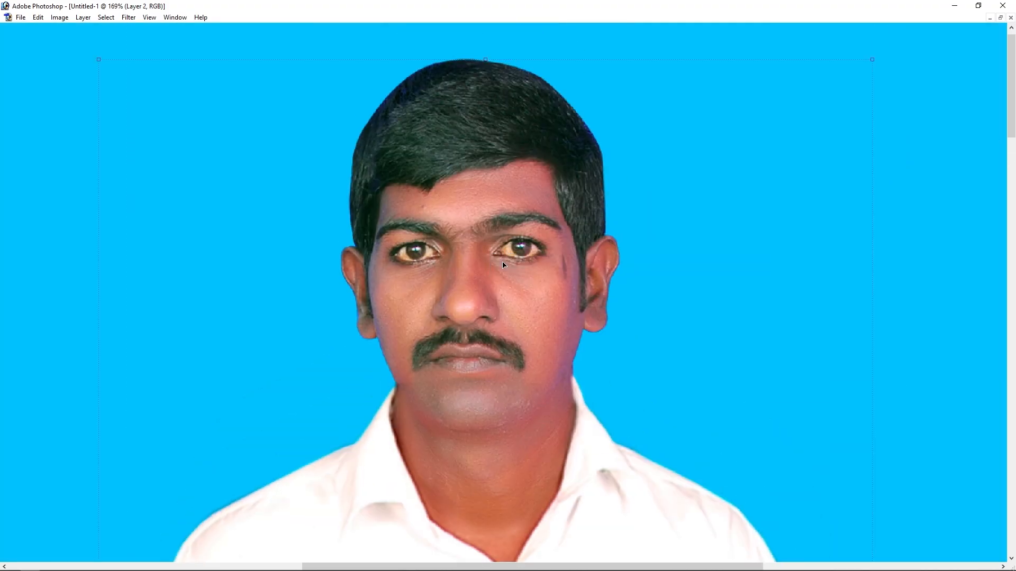
pyautogui.click(427, 140)
pyautogui.hotkey('ctrl', 'alt', 'd')
pyautogui.press('Return')
pyautogui.press('l')
pyautogui.moveTo(372, 254)
pyautogui.mouseDown()
pyautogui.moveTo(392, 188)
pyautogui.moveTo(431, 183)
pyautogui.mouseUp()
# - Lower the overall saturation of the selected hair to about -34 with a Hue/Saturation adjustment
pyautogui.hotkey('ctrl', 'u')
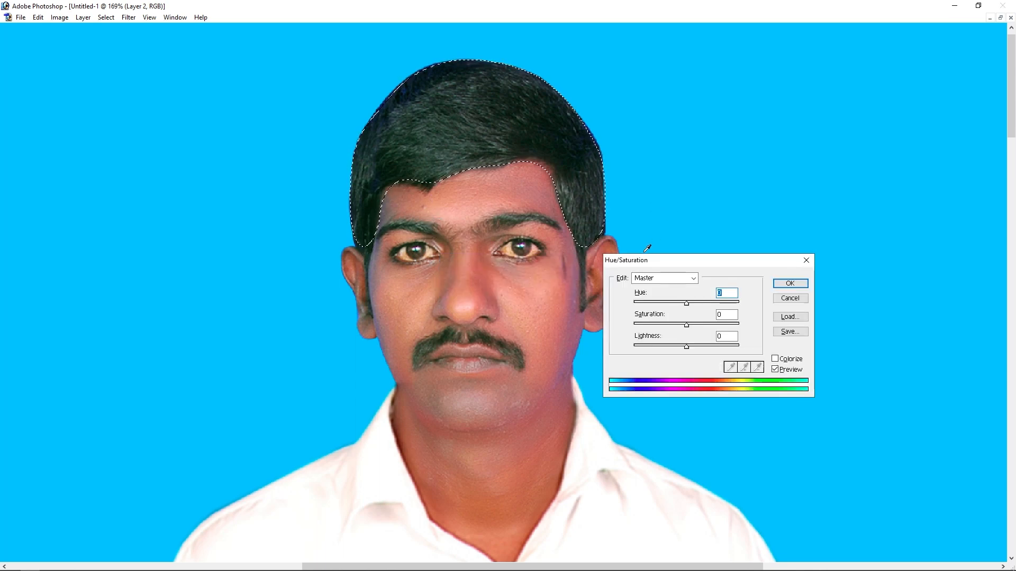
pyautogui.click(651, 280)
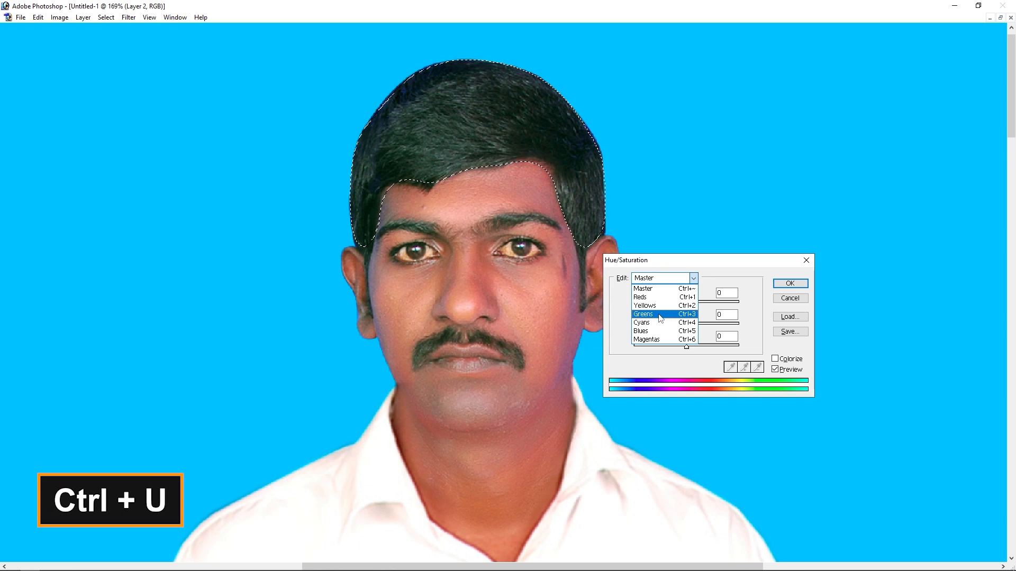
pyautogui.click(656, 289)
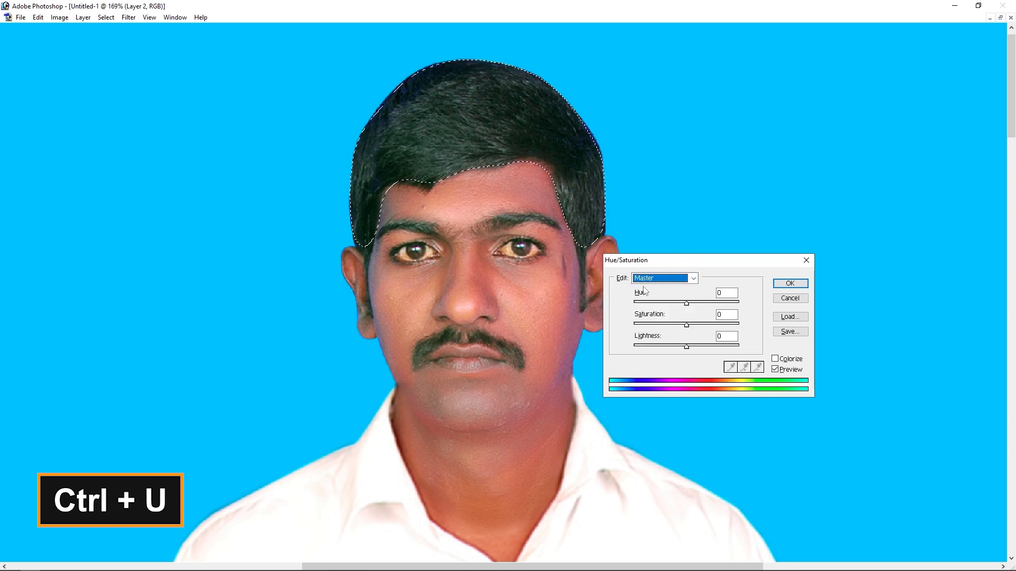
pyautogui.moveTo(681, 328); pyautogui.dragTo(670, 327)
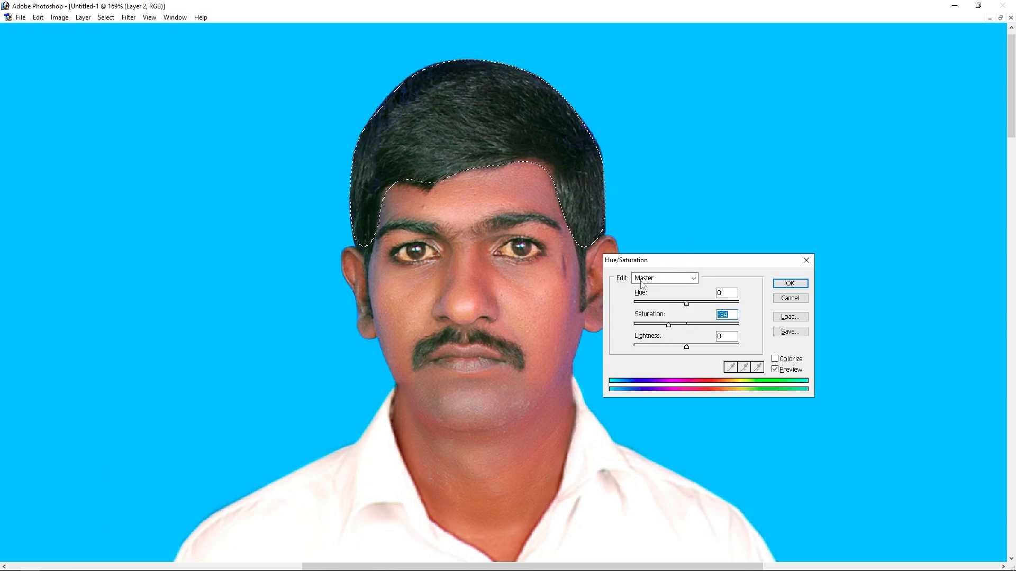
pyautogui.press('Return')
# - Darken the selected hair with a downward Curves adjustment on the RGB channel, and deselect it
pyautogui.hotkey('ctrl', 'm')
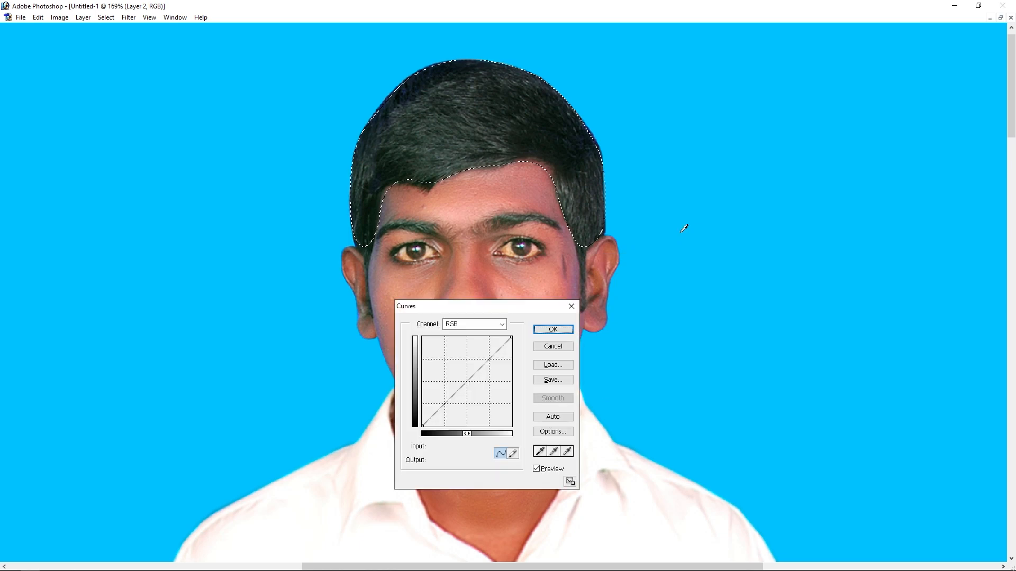
pyautogui.moveTo(479, 307); pyautogui.dragTo(753, 240)
pyautogui.moveTo(770, 289); pyautogui.dragTo(759, 301)
pyautogui.press('Return')
pyautogui.hotkey('ctrl', 'd')
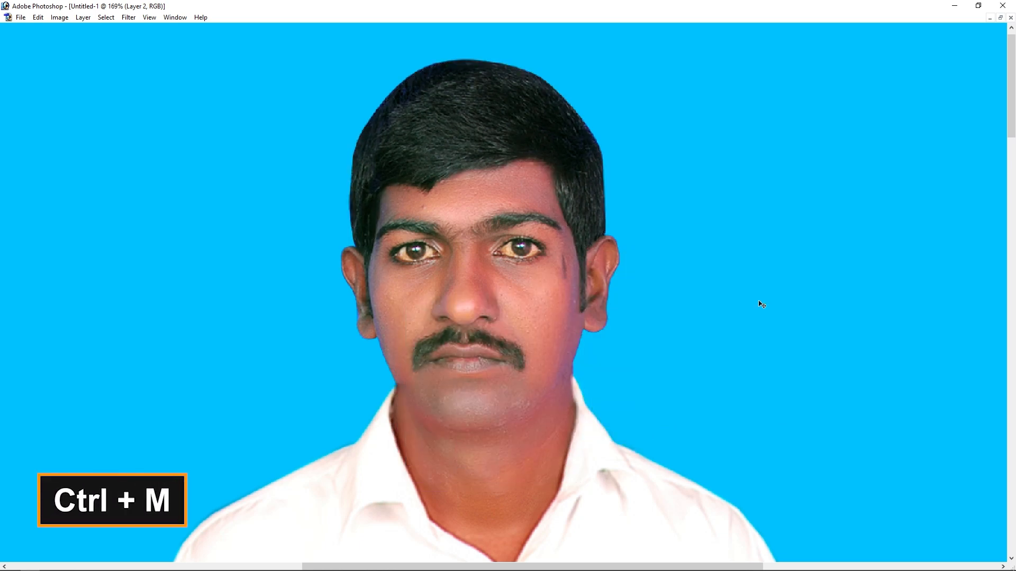
# - Add a Hue/Saturation adjustment layer above the head layer with the Yellows saturation at -73
pyautogui.moveTo(716, 149); pyautogui.dragTo(303, 469)
pyautogui.moveTo(459, 414); pyautogui.dragTo(486, 476)
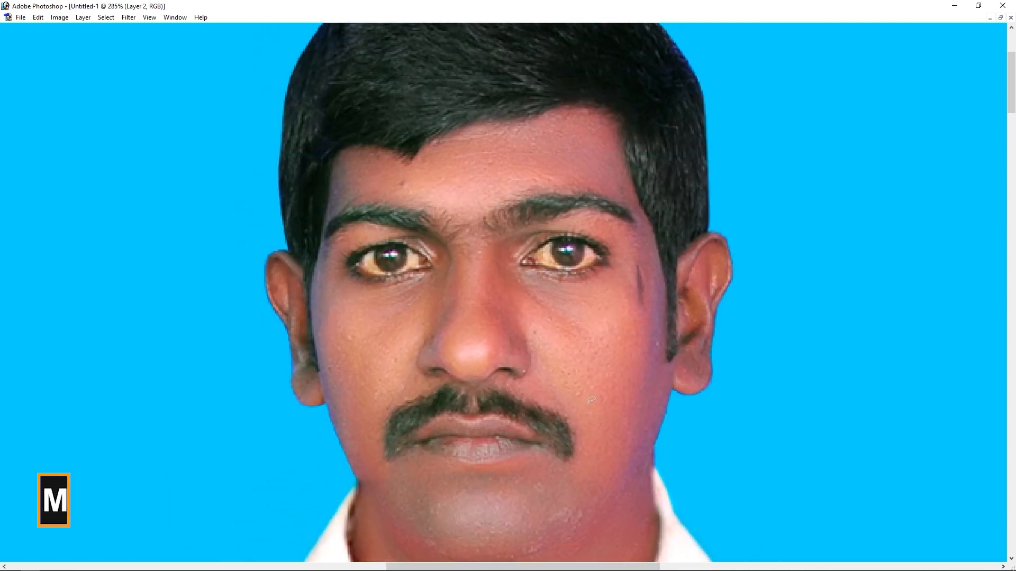
pyautogui.press('Tab')
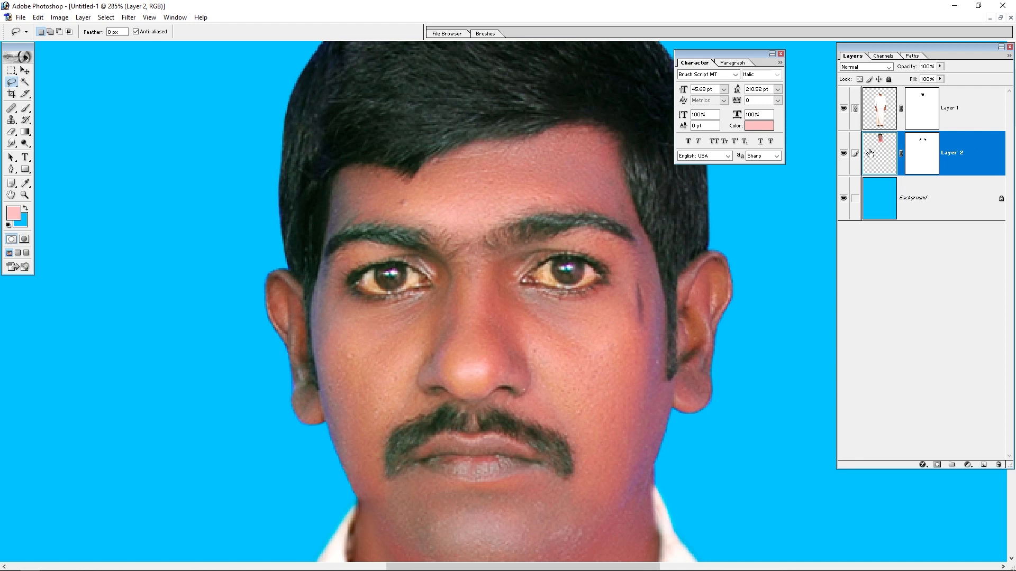
pyautogui.click(969, 465)
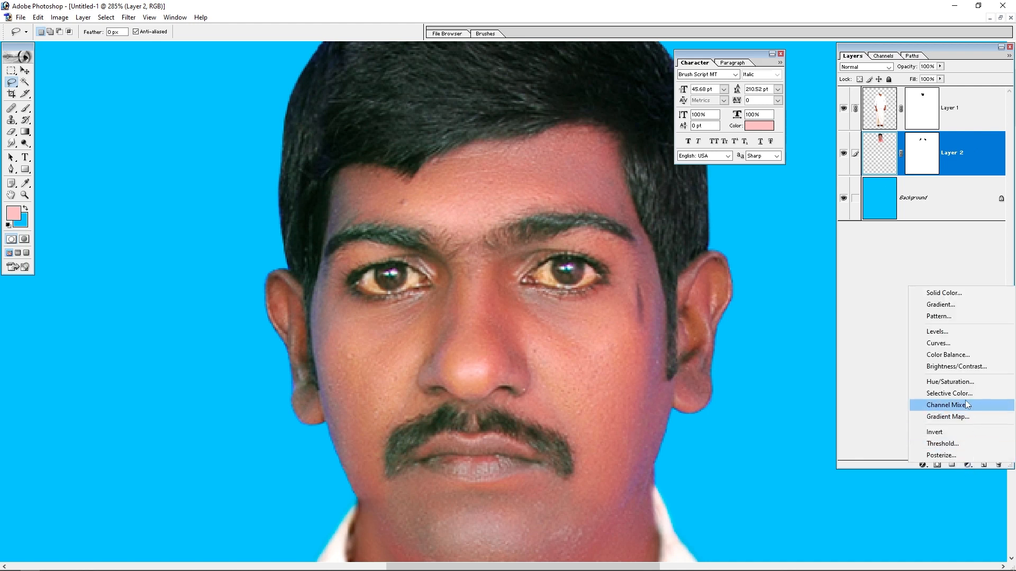
pyautogui.click(963, 382)
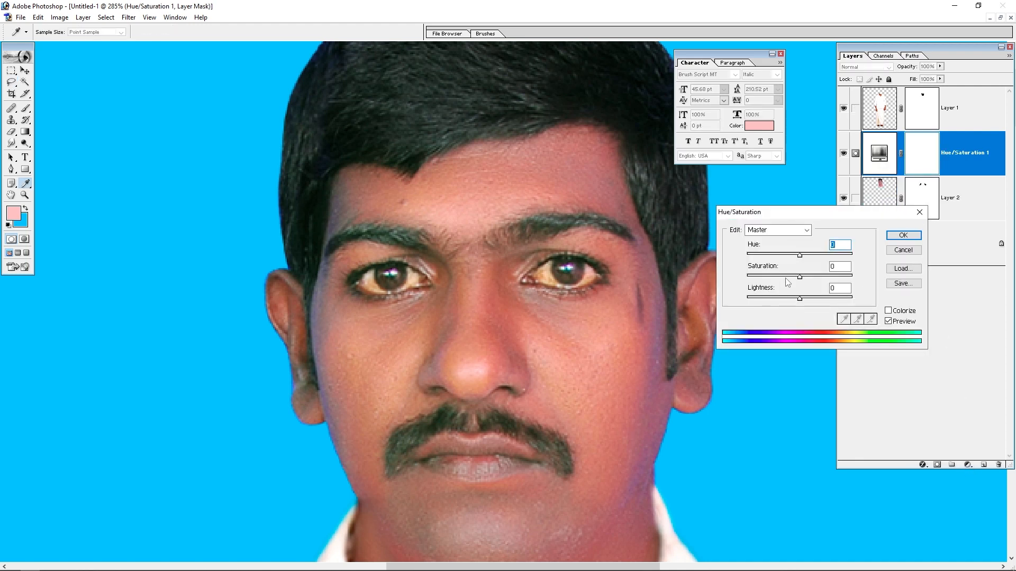
pyautogui.click(772, 230)
pyautogui.click(770, 259)
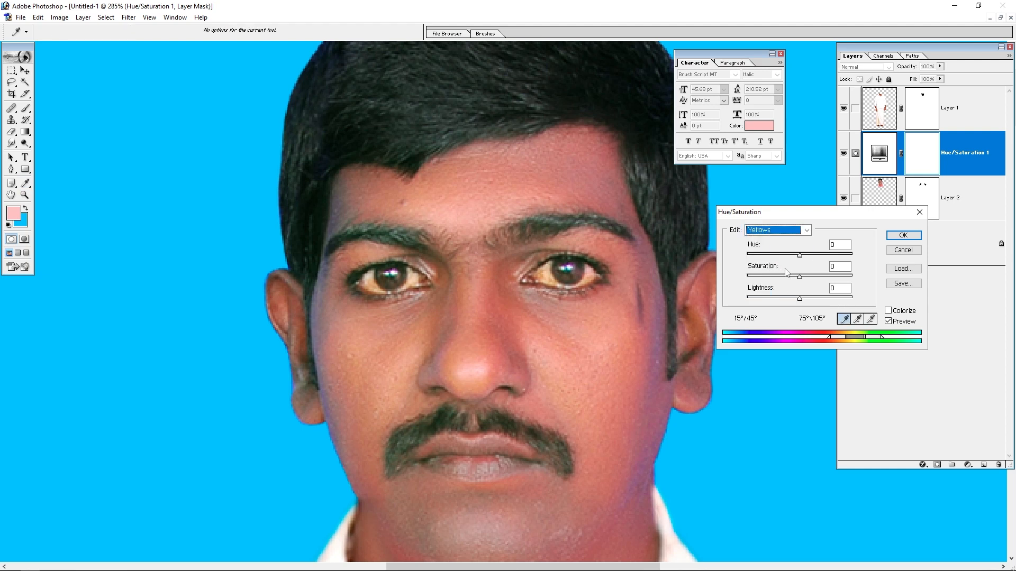
pyautogui.moveTo(789, 276); pyautogui.dragTo(763, 281)
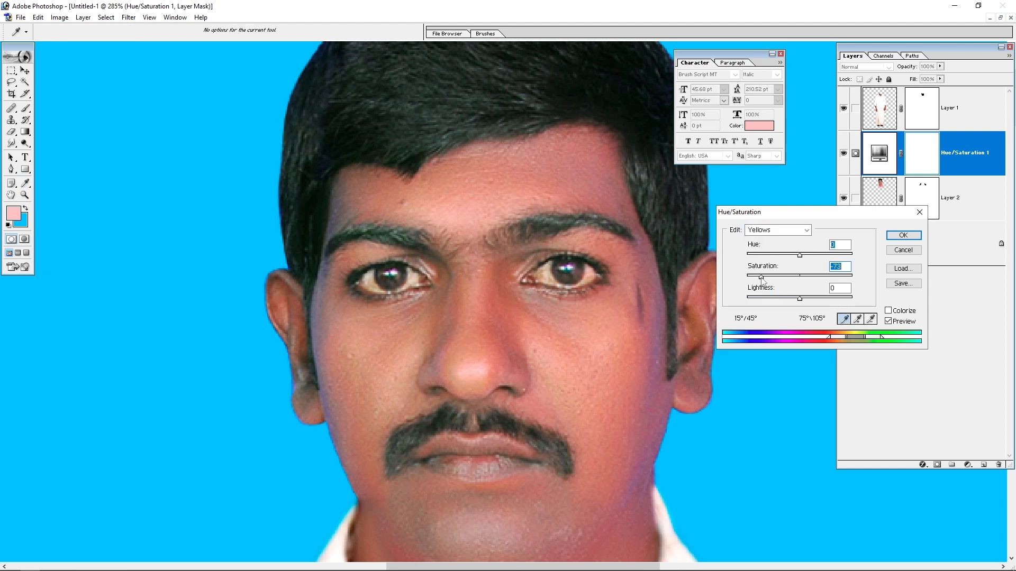
pyautogui.press('Return')
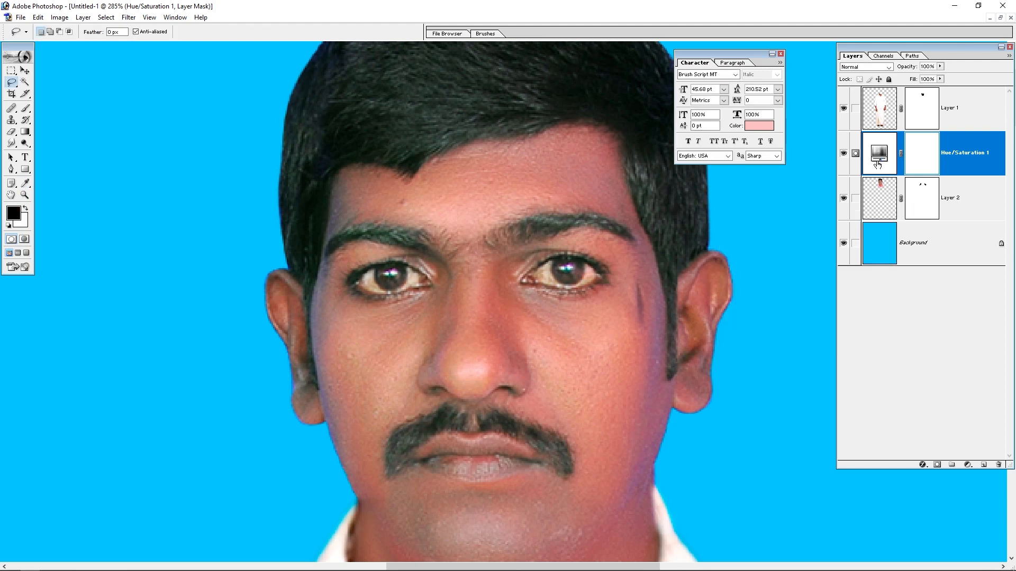
# - Group the Hue/Saturation adjustment with the head layer beneath it and invert its mask to black
pyautogui.rightClick(974, 171)
pyautogui.click(983, 163)
pyautogui.hotkey('ctrl', 'g')
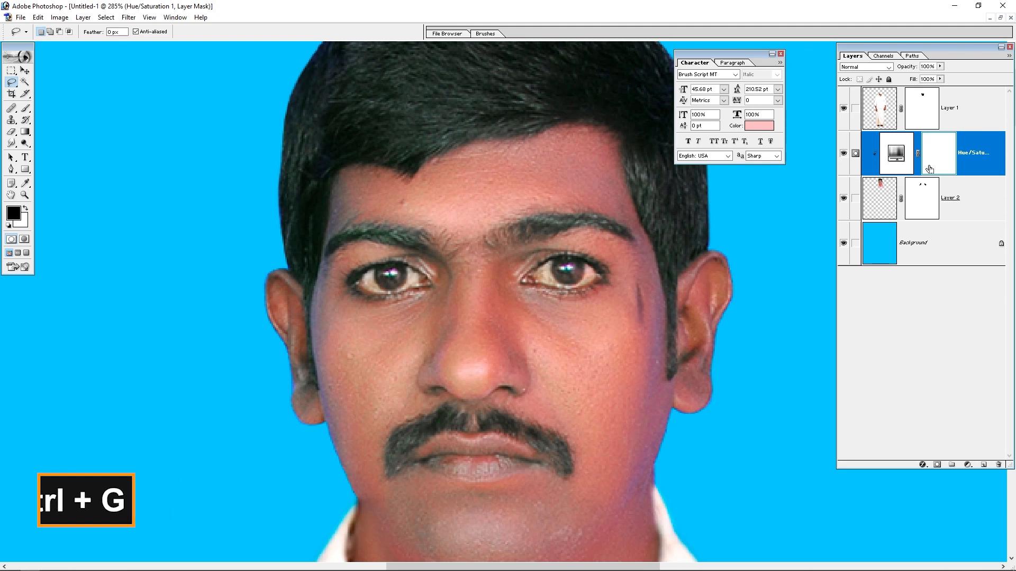
pyautogui.hotkey('ctrl', 'i')
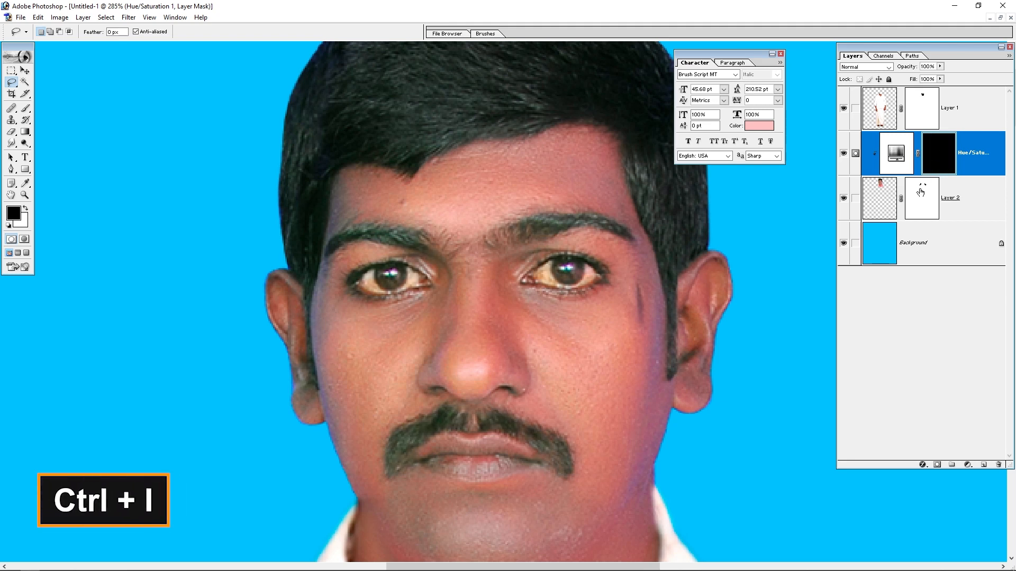
# - Paint white over both eyes on the Hue/Saturation mask with a 30 px brush to remove their yellow tint
pyautogui.press('b')
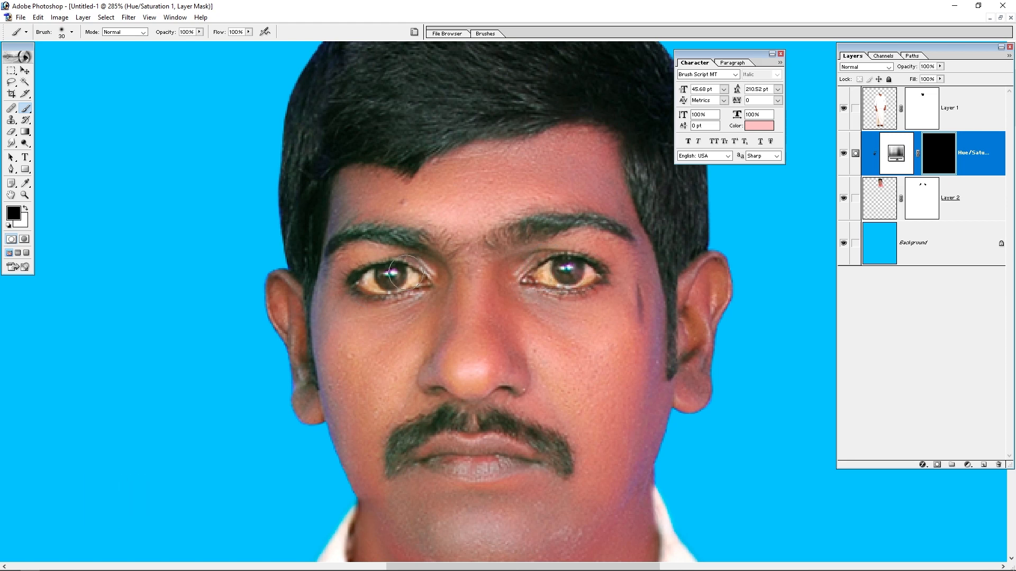
pyautogui.press('x')
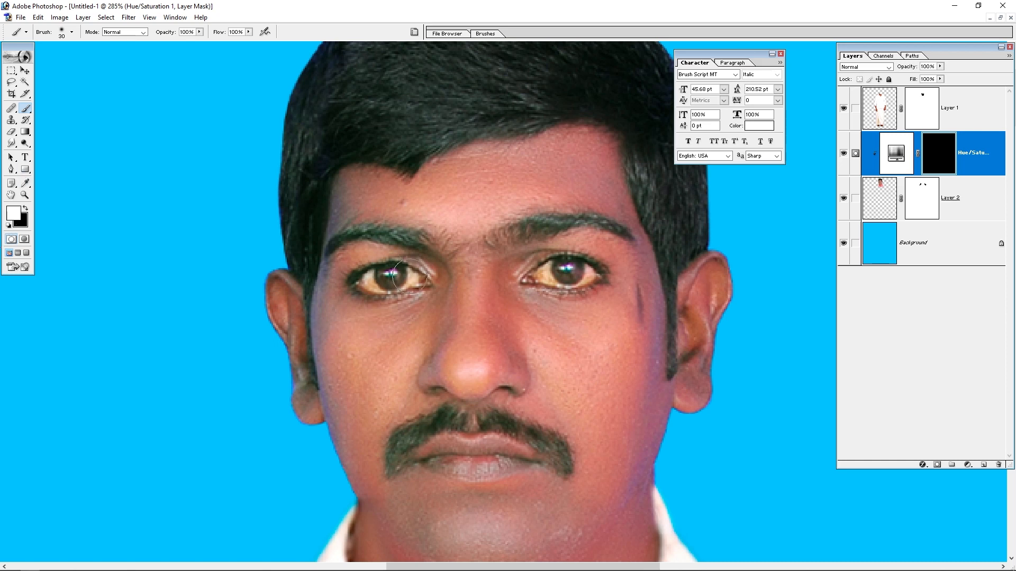
pyautogui.moveTo(410, 276); pyautogui.dragTo(370, 283)
pyautogui.hotkey('ctrl', 'z')
pyautogui.moveTo(536, 282); pyautogui.dragTo(582, 269)
# - Add a Curves adjustment layer directly above the head layer and raise the Blue channel's midpoint slightly
pyautogui.click(882, 200)
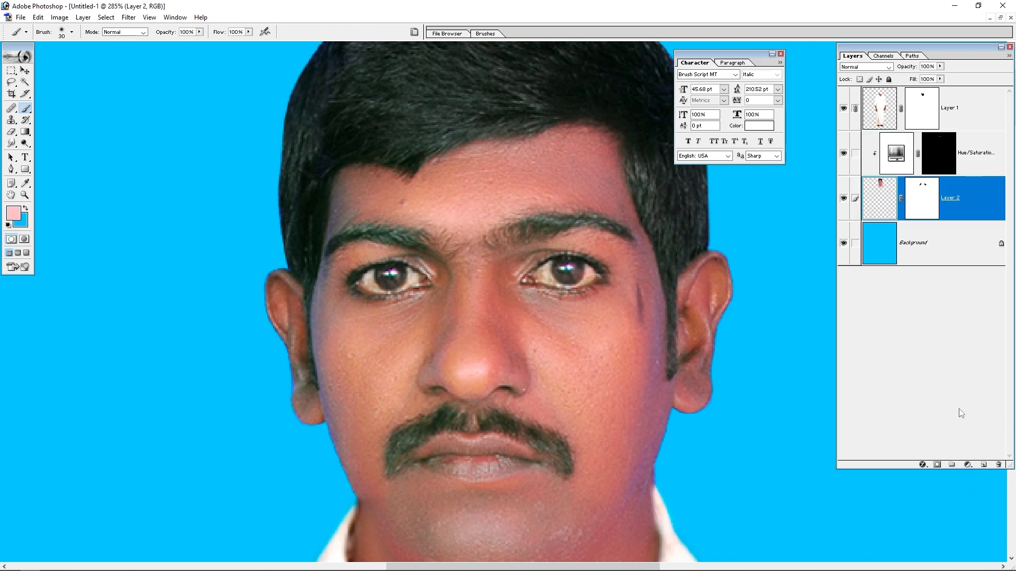
pyautogui.click(968, 465)
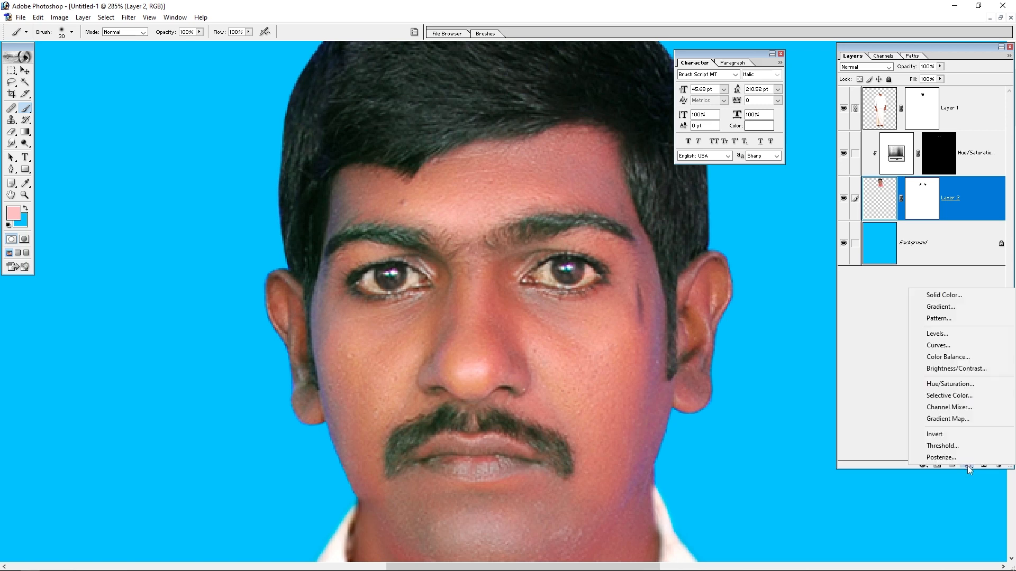
pyautogui.click(953, 347)
pyautogui.click(778, 230)
pyautogui.click(779, 266)
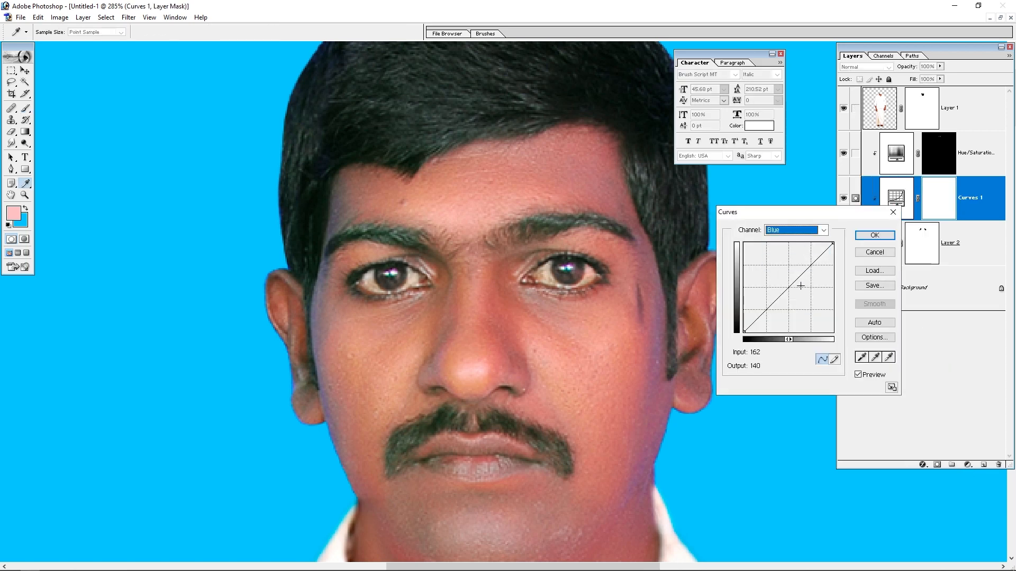
pyautogui.moveTo(789, 285); pyautogui.dragTo(790, 285)
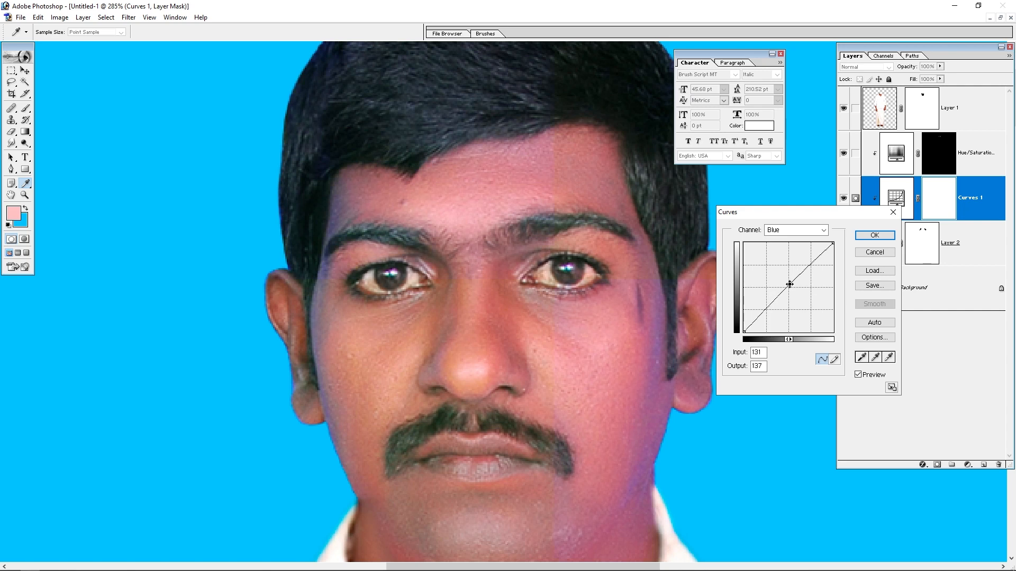
# - Brighten the RGB curve by setting its white point to input 241 and output 255, and accept the Curves adjustment
pyautogui.click(807, 230)
pyautogui.click(785, 239)
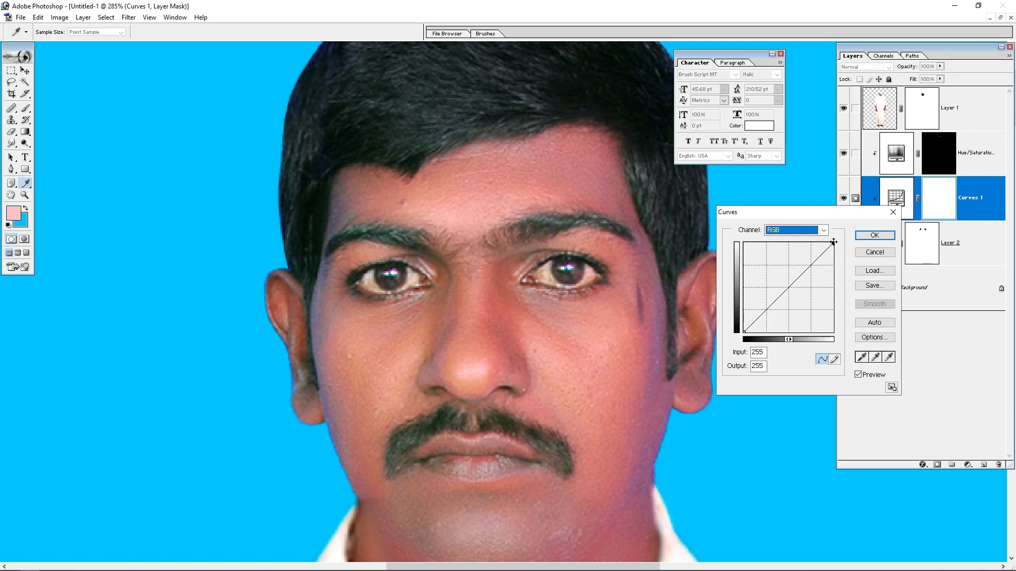
pyautogui.moveTo(833, 242); pyautogui.dragTo(829, 240)
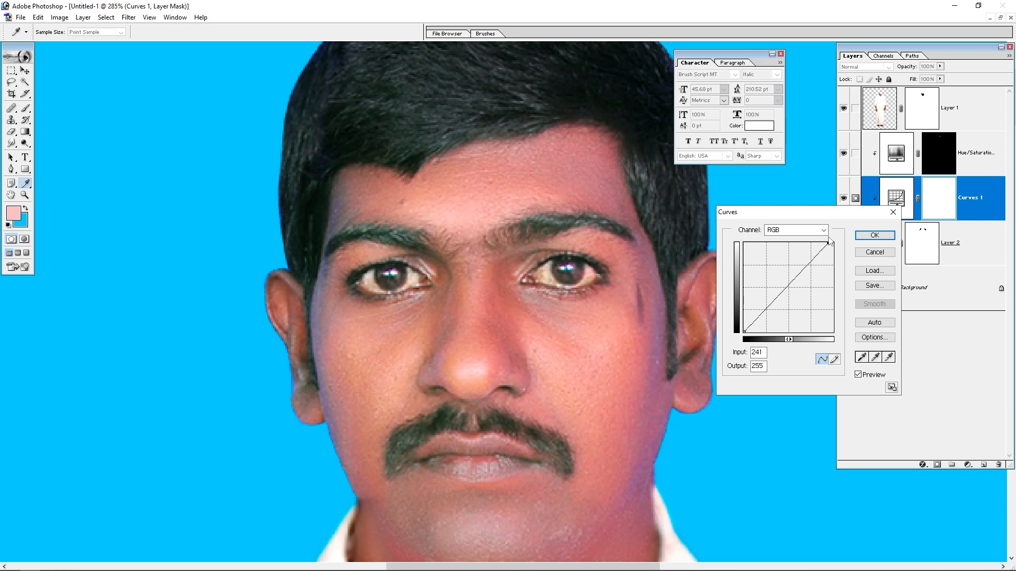
pyautogui.click(874, 236)
# - Invert the Curves mask to black, paint white over the eyes to brighten them, and check the face and whole figure
pyautogui.press('d')
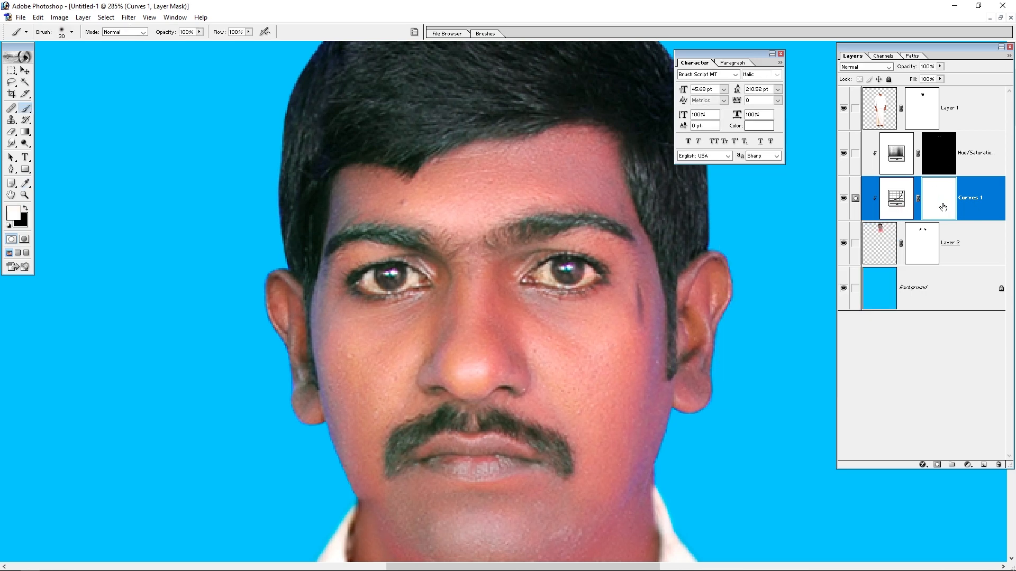
pyautogui.hotkey('ctrl', 'i')
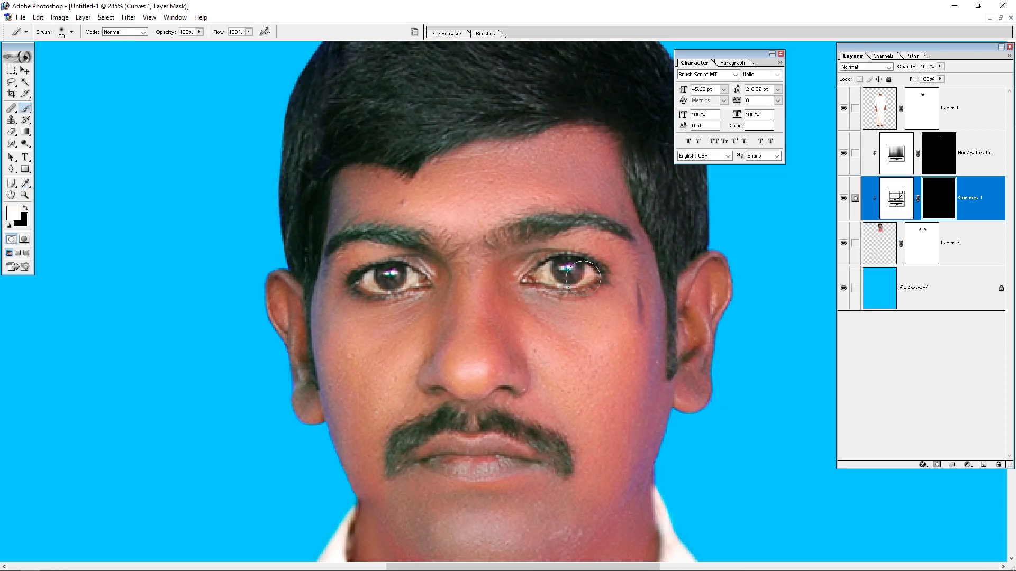
pyautogui.moveTo(583, 279)
pyautogui.mouseDown()
pyautogui.moveTo(534, 272)
pyautogui.moveTo(595, 270)
pyautogui.moveTo(504, 276)
pyautogui.mouseUp()
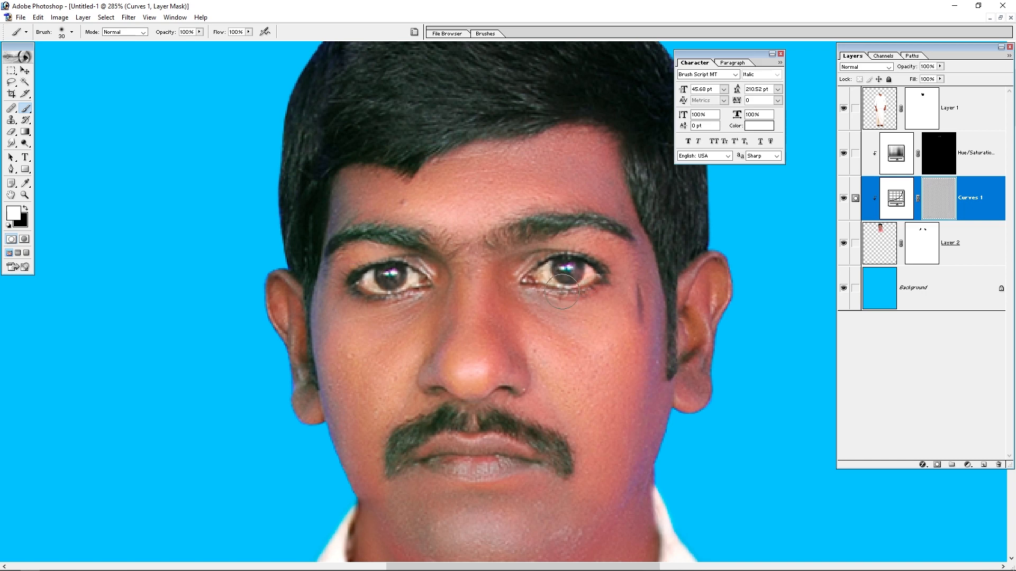
pyautogui.hotkey('ctrl', '0')
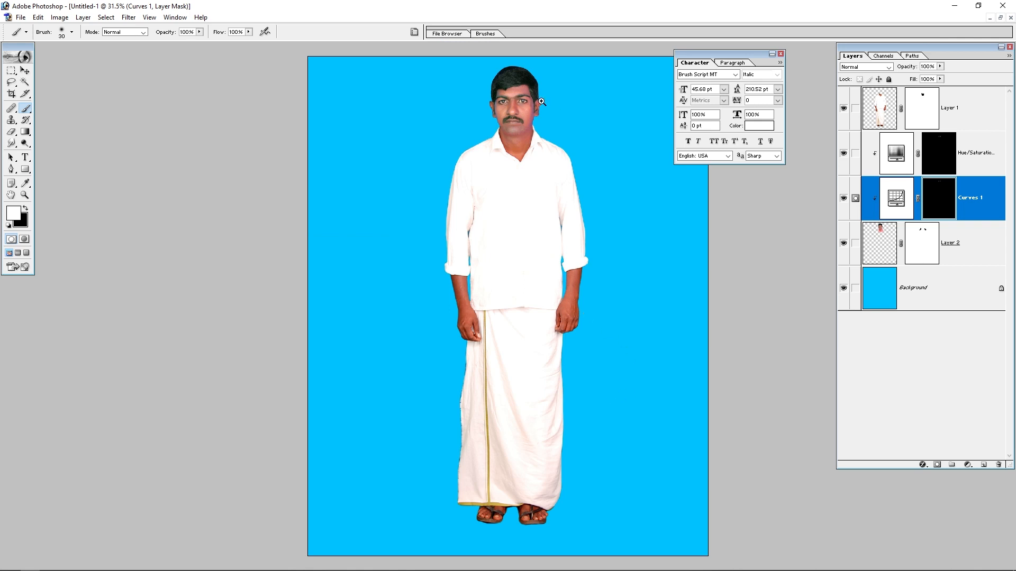
pyautogui.moveTo(541, 102); pyautogui.dragTo(470, 194)
pyautogui.moveTo(540, 250); pyautogui.dragTo(545, 338)
pyautogui.moveTo(576, 281); pyautogui.dragTo(558, 335)
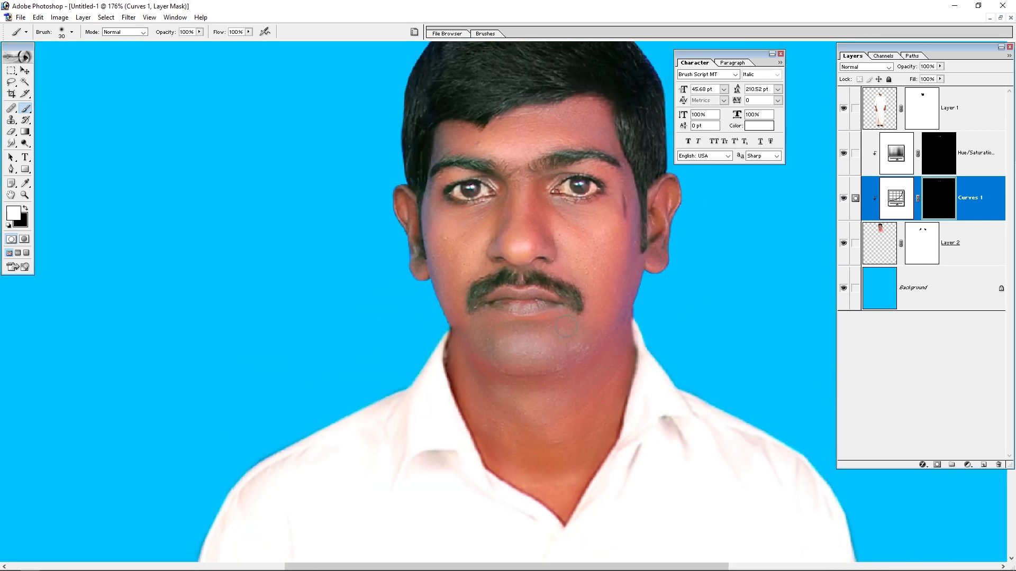
pyautogui.hotkey('ctrl', '0')
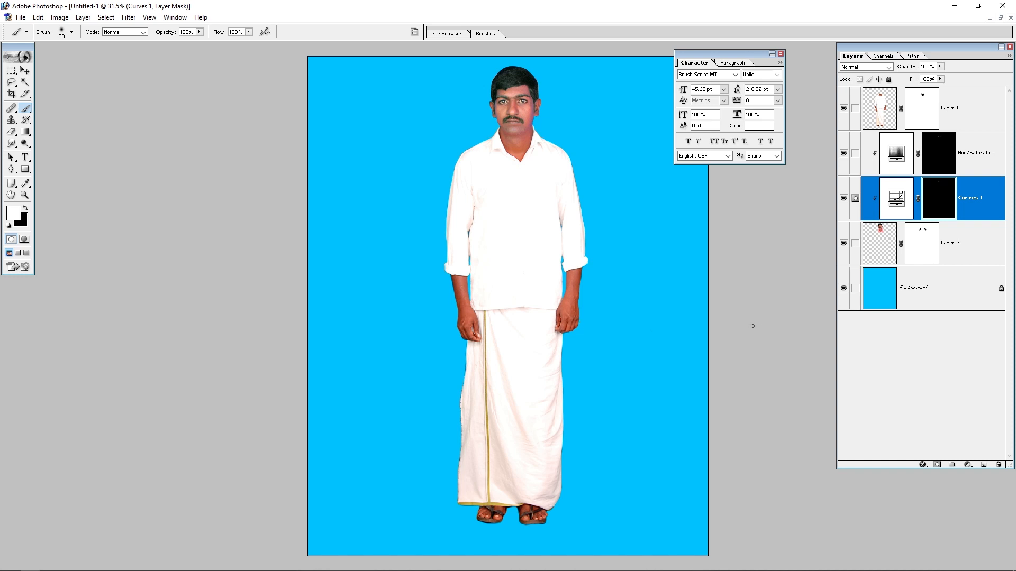
# - Keep Quick Mask indicating selected areas in green, and enter Quick Mask mode on the body layer
pyautogui.doubleClick(11, 239)
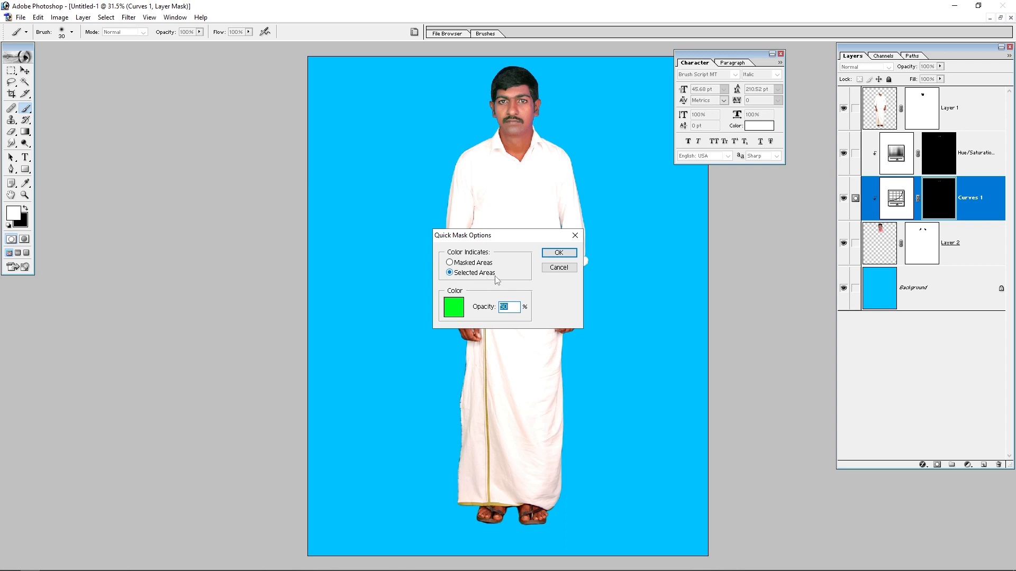
pyautogui.click(551, 252)
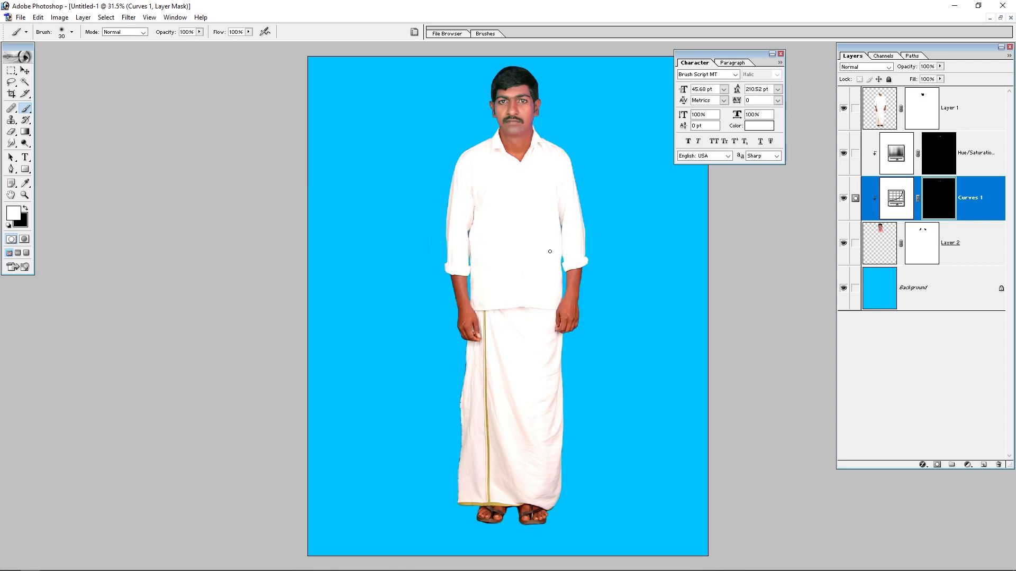
pyautogui.click(886, 241)
pyautogui.press('q')
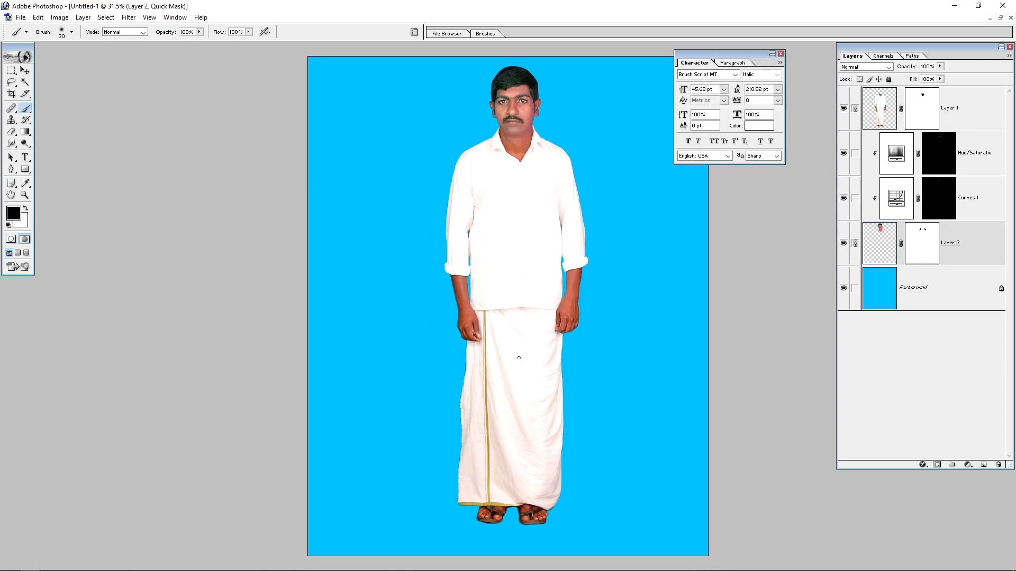
pyautogui.click(880, 121)
pyautogui.press('q')
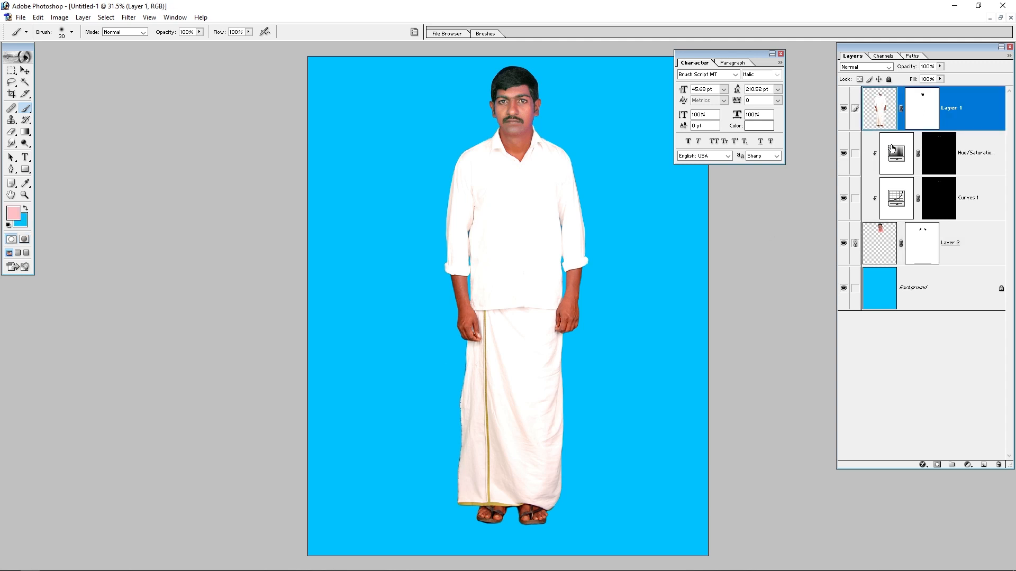
pyautogui.press('q')
# - Paint the quick mask over both forearms and hands and the feet with a 500 px soft brush, and convert it to a selection
pyautogui.press(']')
pyautogui.press(']')
pyautogui.press(']')
pyautogui.press(']')
pyautogui.press(']')
pyautogui.press(']')
pyautogui.press(']')
pyautogui.press(']')
pyautogui.press(']')
pyautogui.press(']')
pyautogui.press(']')
pyautogui.press(']')
pyautogui.press(']')
pyautogui.press(']')
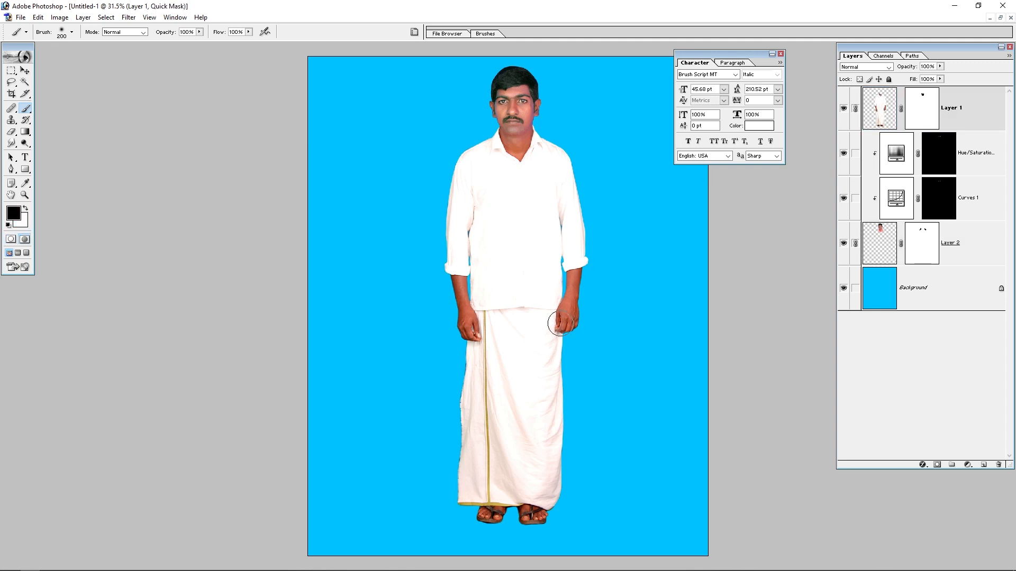
pyautogui.moveTo(575, 286); pyautogui.dragTo(575, 319)
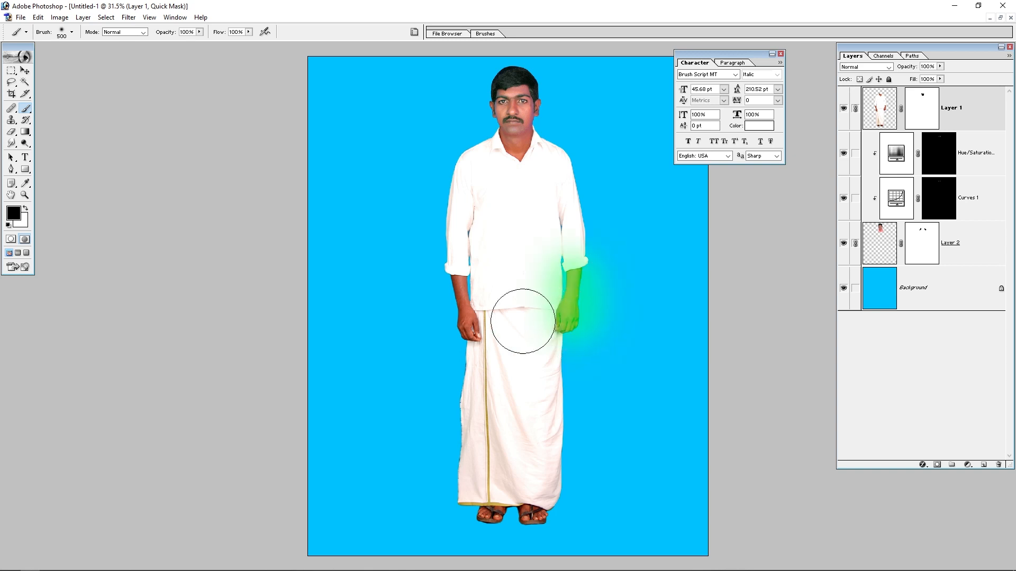
pyautogui.moveTo(454, 291); pyautogui.dragTo(458, 320)
pyautogui.moveTo(483, 503); pyautogui.dragTo(532, 508)
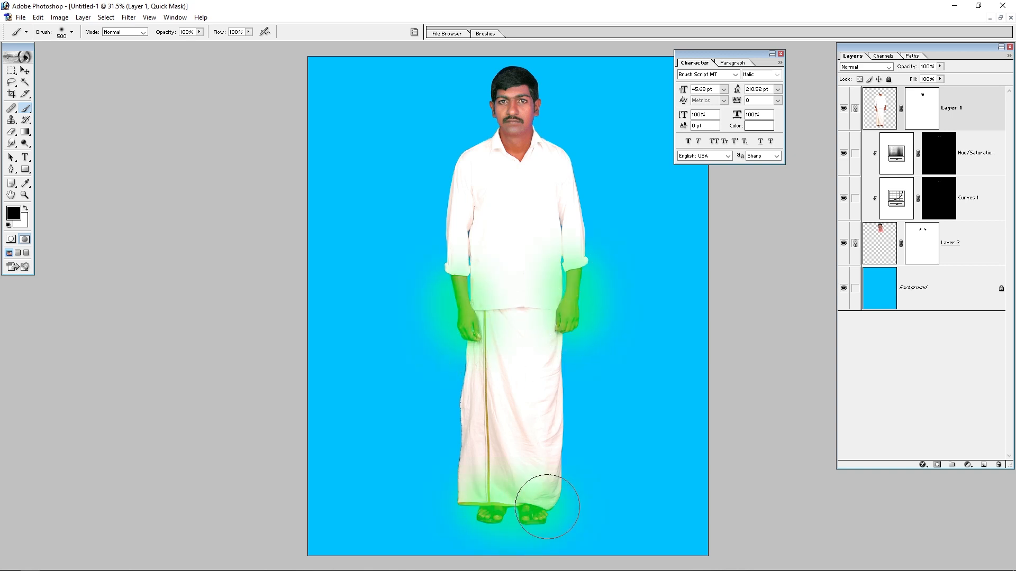
pyautogui.press('q')
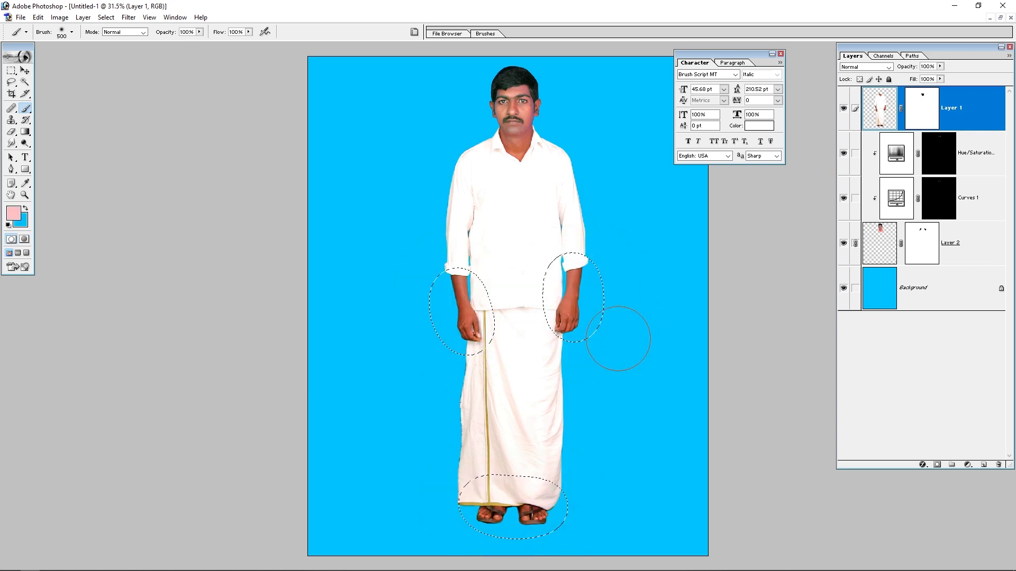
# - Adjust the selected arms and feet with a Curves midtone point, and apply a Color Balance adjustment to the same areas
pyautogui.hotkey('ctrl', 'm')
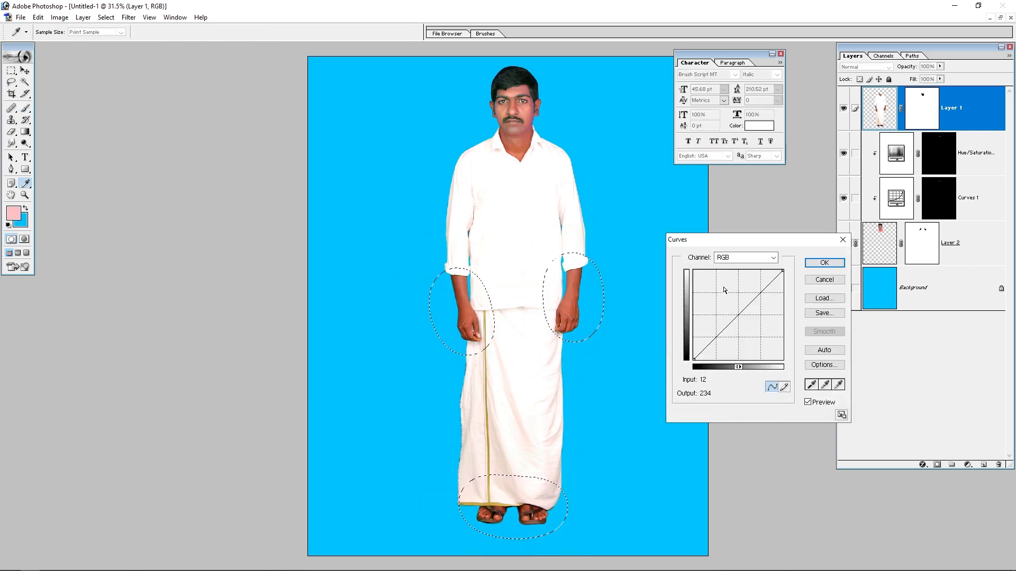
pyautogui.click(734, 315)
pyautogui.press('Return')
pyautogui.hotkey('ctrl', 'b')
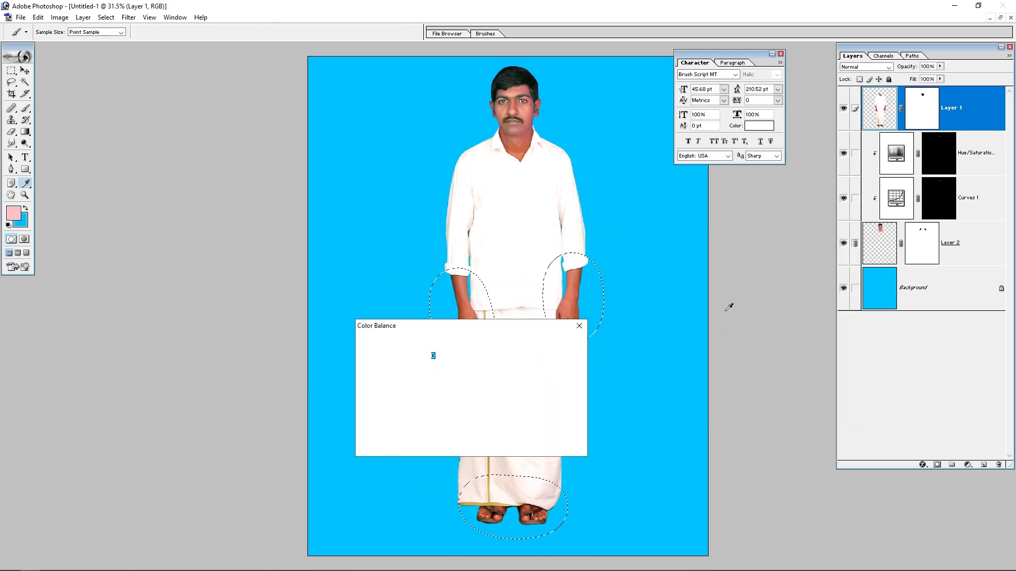
pyautogui.press('Tab')
pyautogui.press('Tab')
pyautogui.press('Return')
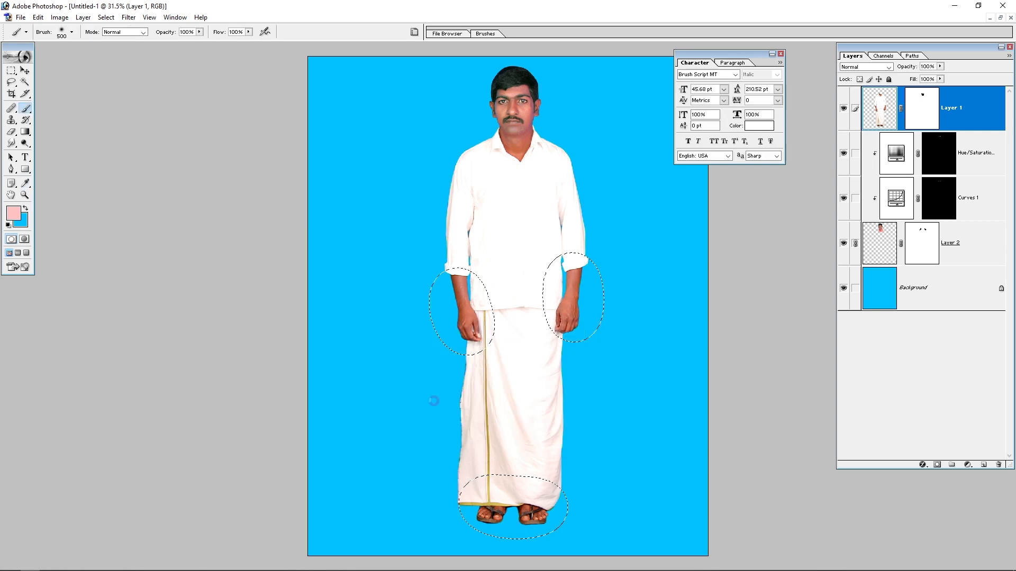
# - Raise the RGB curve of the selected skin areas to input 137, output 144, accept it, and deselect
pyautogui.hotkey('ctrl', 'm')
pyautogui.moveTo(740, 313); pyautogui.dragTo(742, 303)
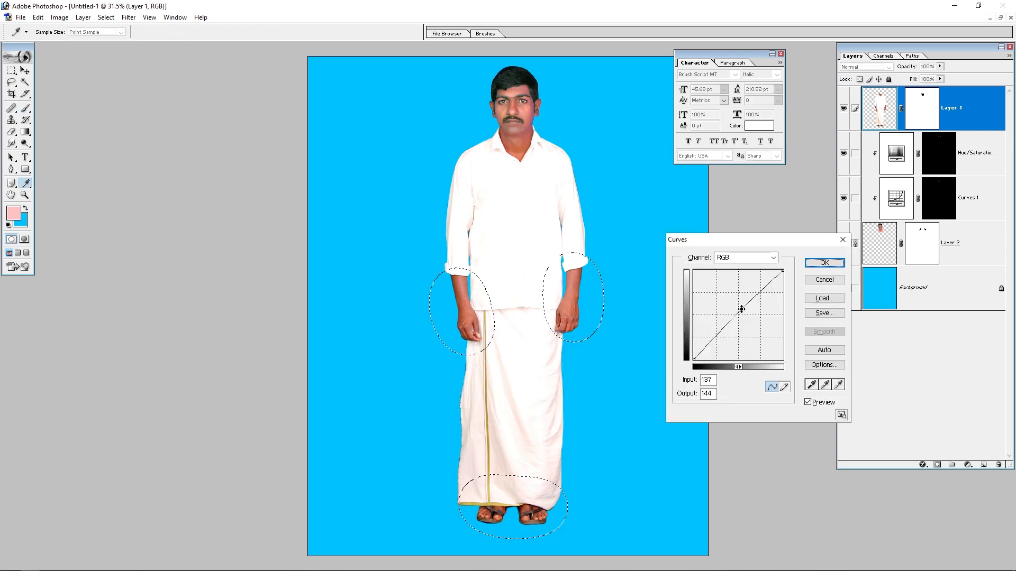
pyautogui.press('Return')
pyautogui.press('b')
pyautogui.hotkey('ctrl', 'd')
# - Select the white shirt and dhoti on the body layer with the Magic Wand at tolerance 32, and feather the selection
pyautogui.press('w')
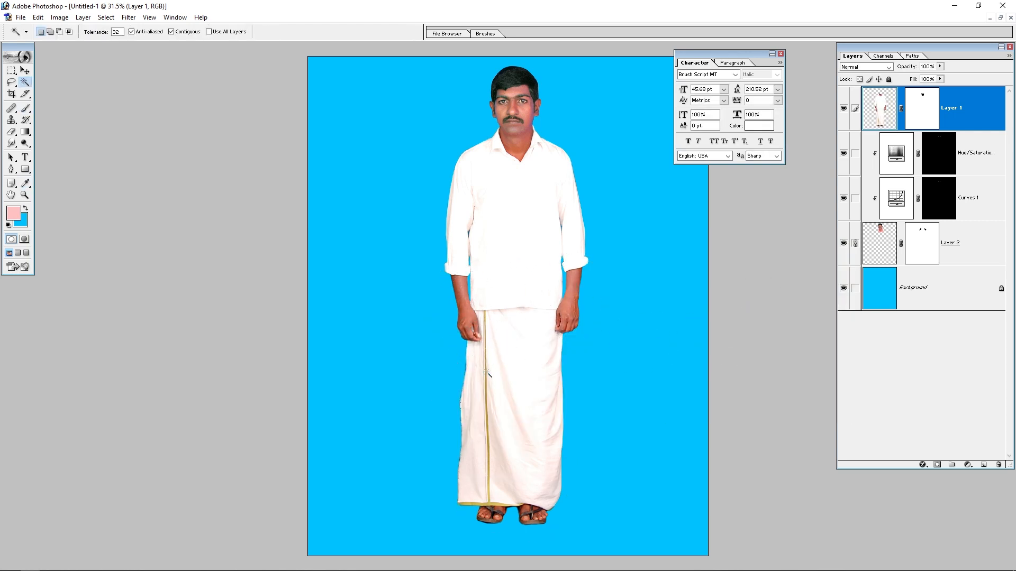
pyautogui.click(524, 312)
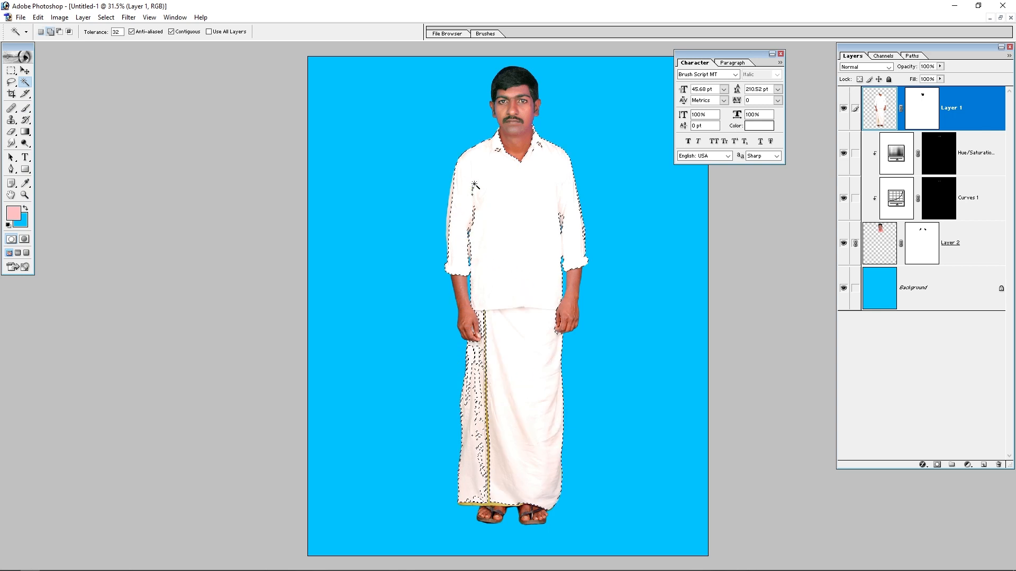
pyautogui.hotkey('ctrl', 'alt', 'd')
pyautogui.press('Return')
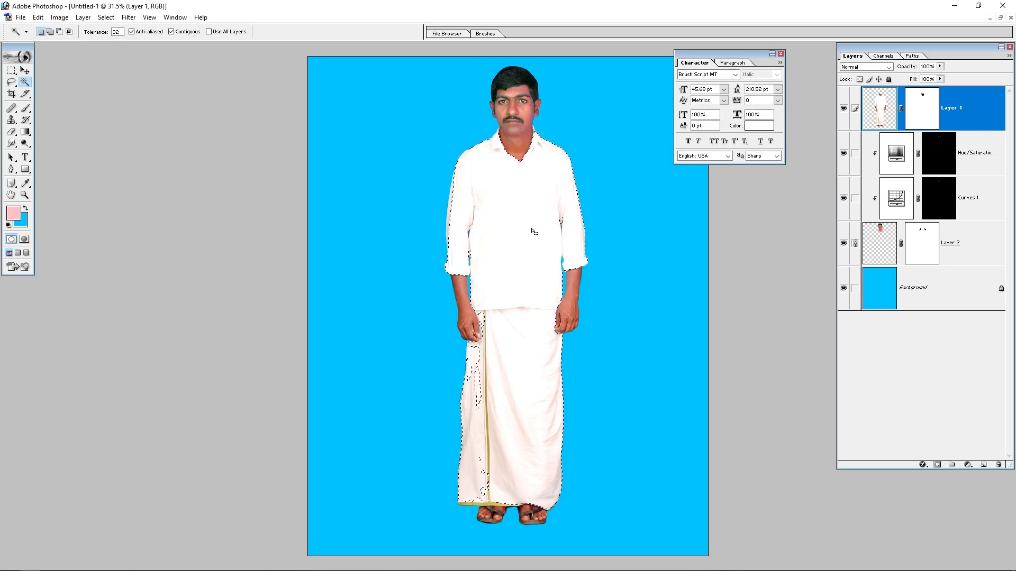
# - Set the Reds saturation of the selected clothes to -100 with Hue/Saturation, and clear the selection after checking the dhoti and shirt
pyautogui.press('i')
pyautogui.hotkey('ctrl', 'u')
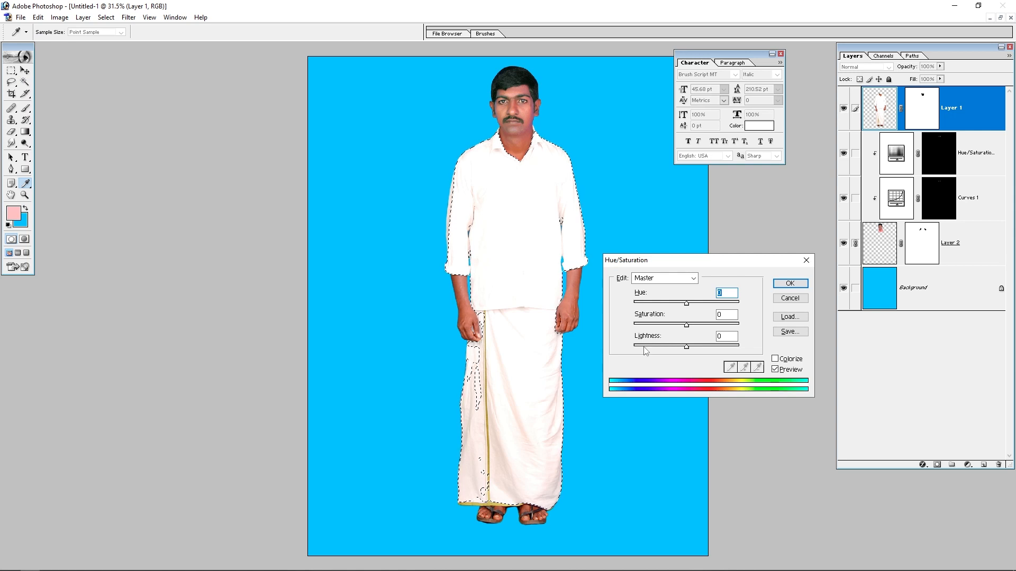
pyautogui.click(671, 279)
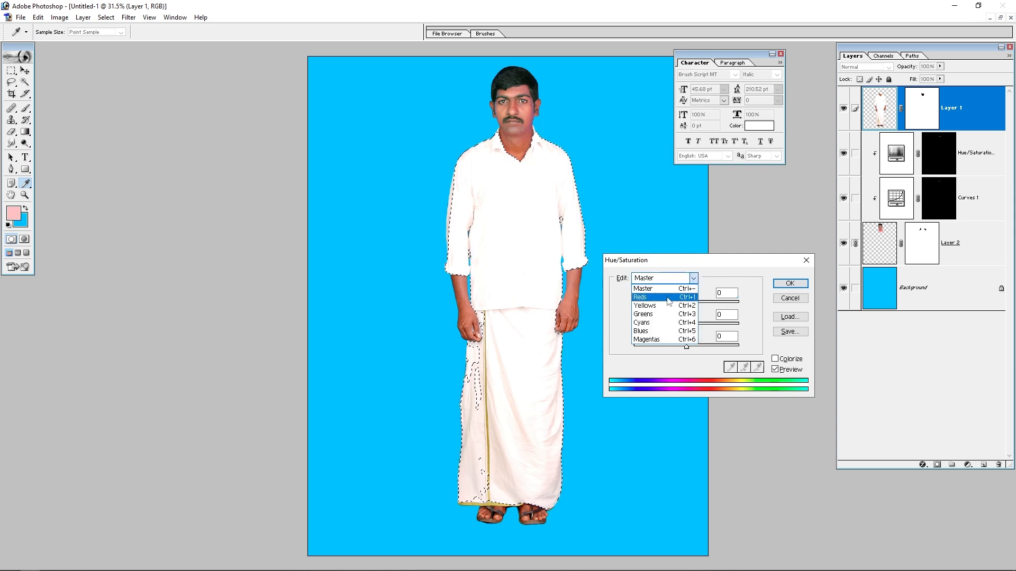
pyautogui.click(672, 298)
pyautogui.moveTo(686, 324); pyautogui.dragTo(686, 325)
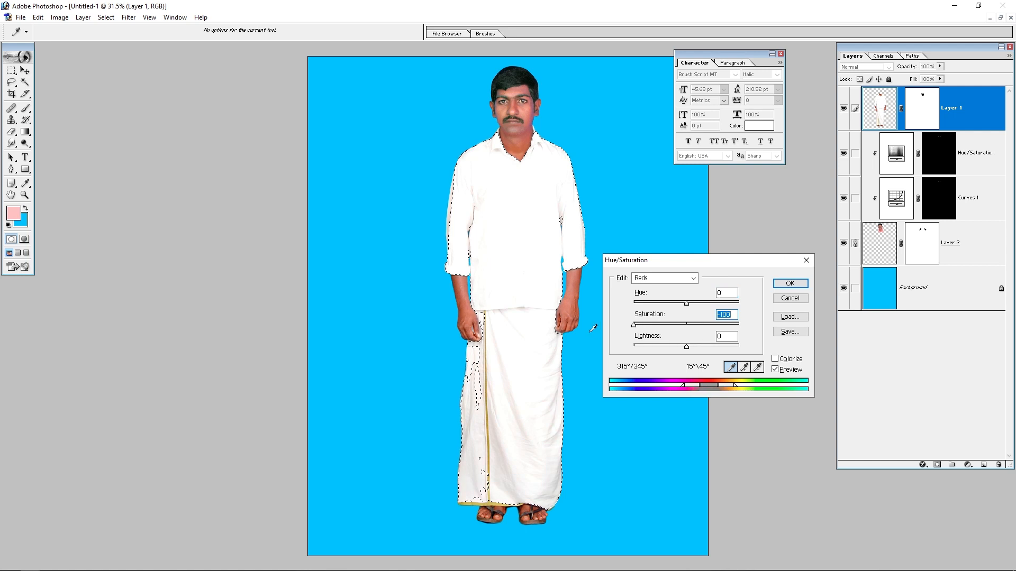
pyautogui.press('Return')
pyautogui.press('w')
pyautogui.moveTo(620, 275); pyautogui.dragTo(456, 399)
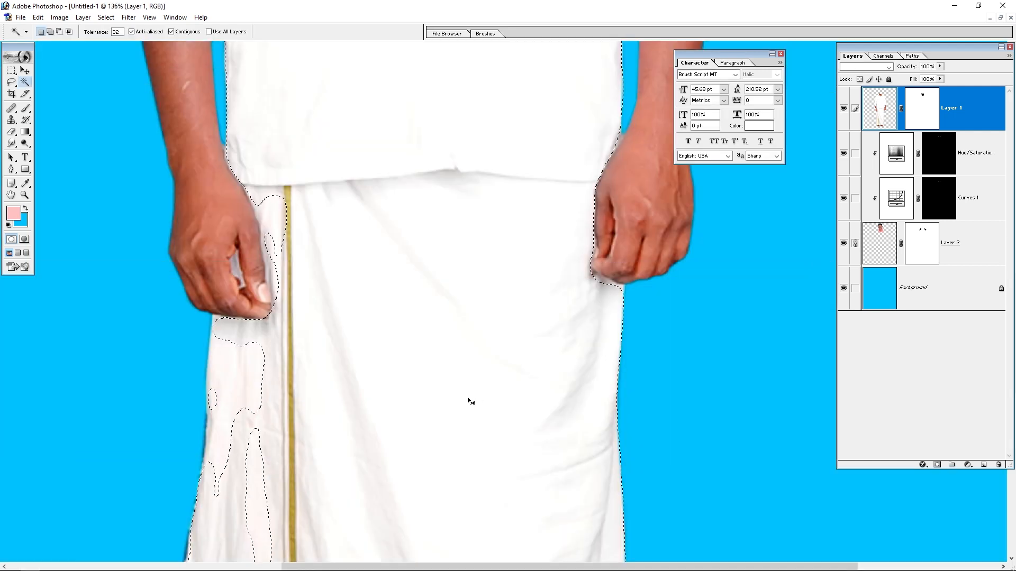
pyautogui.scroll(10, 158, 158)
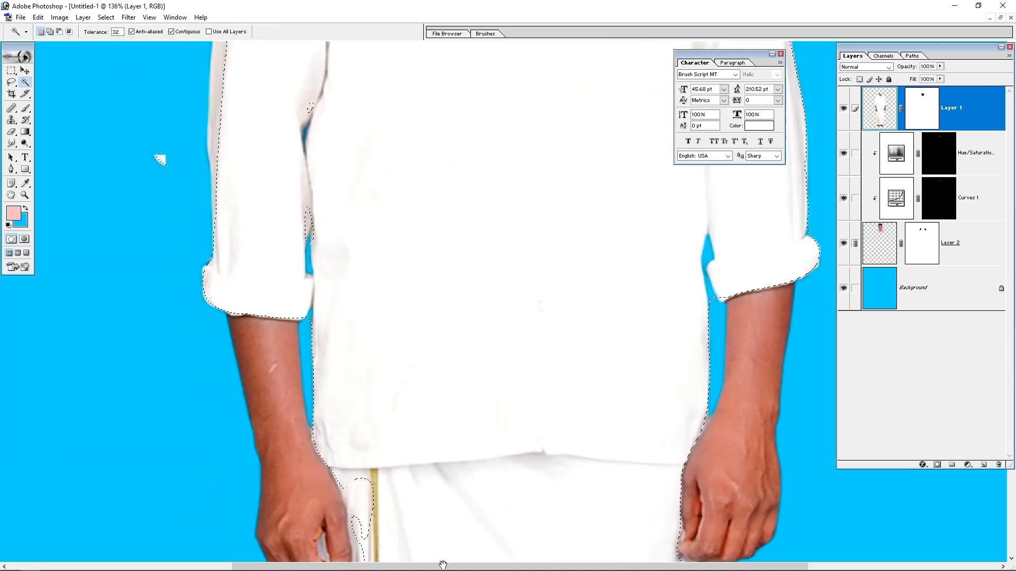
pyautogui.hscroll(-3, 390, 485)
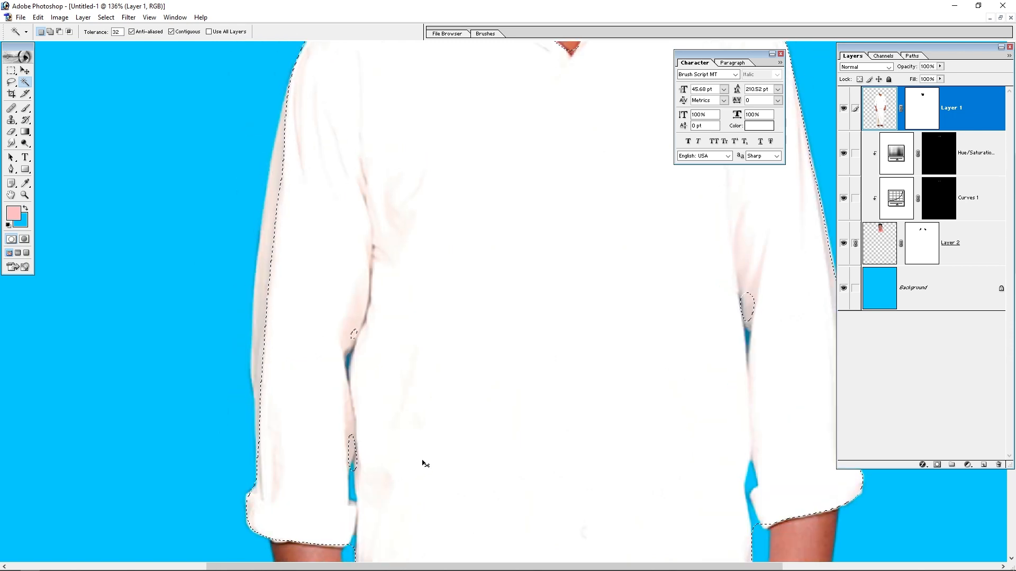
pyautogui.hotkey('ctrl', 'd')
pyautogui.hotkey('ctrl', '0')
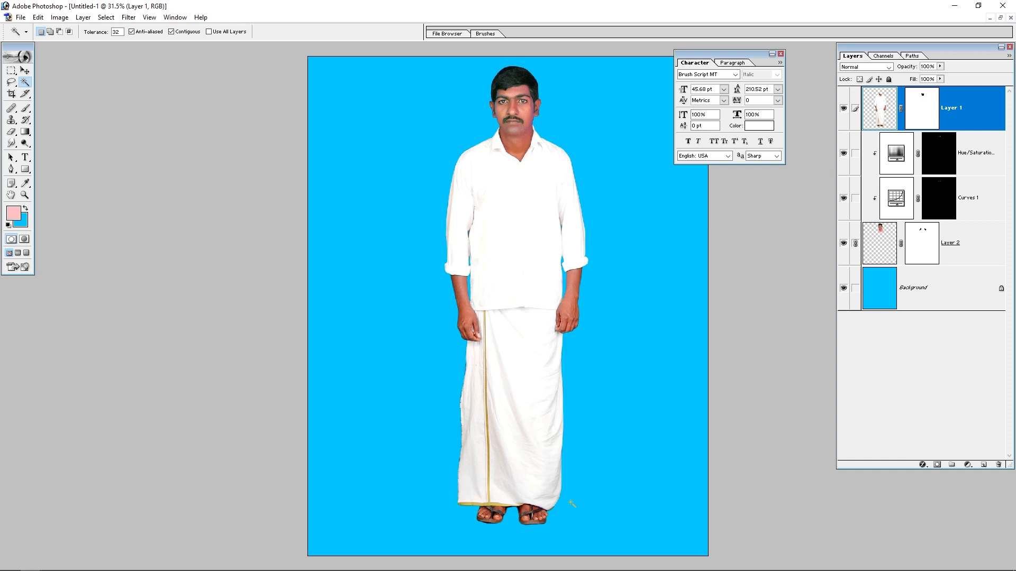
# - Move the linked head and body slightly down and to the right on the blue canvas, and return to the standard window view
pyautogui.press('v')
pyautogui.moveTo(517, 356); pyautogui.dragTo(533, 401)
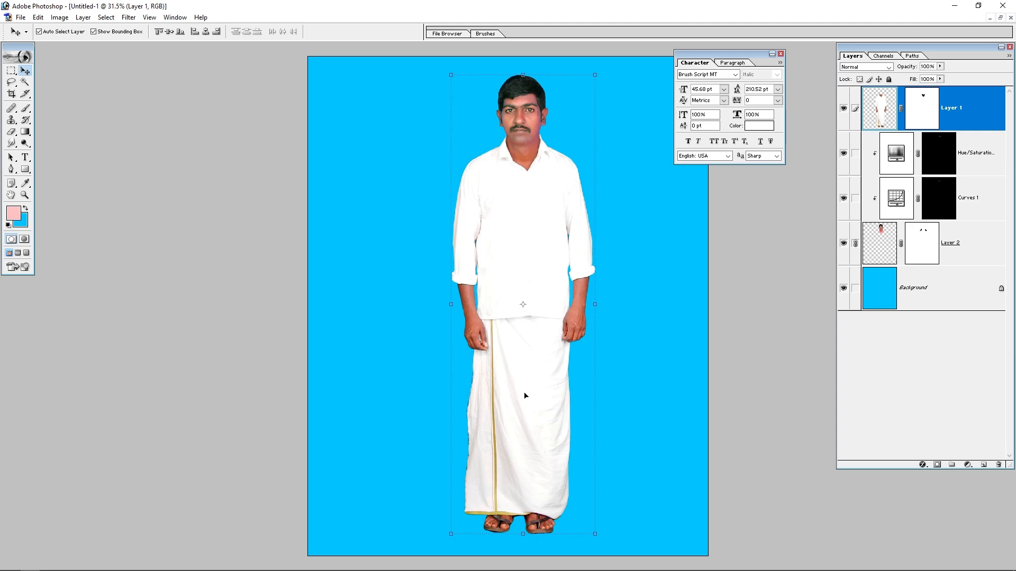
pyautogui.press('f')
pyautogui.press('f')
pyautogui.press('f')
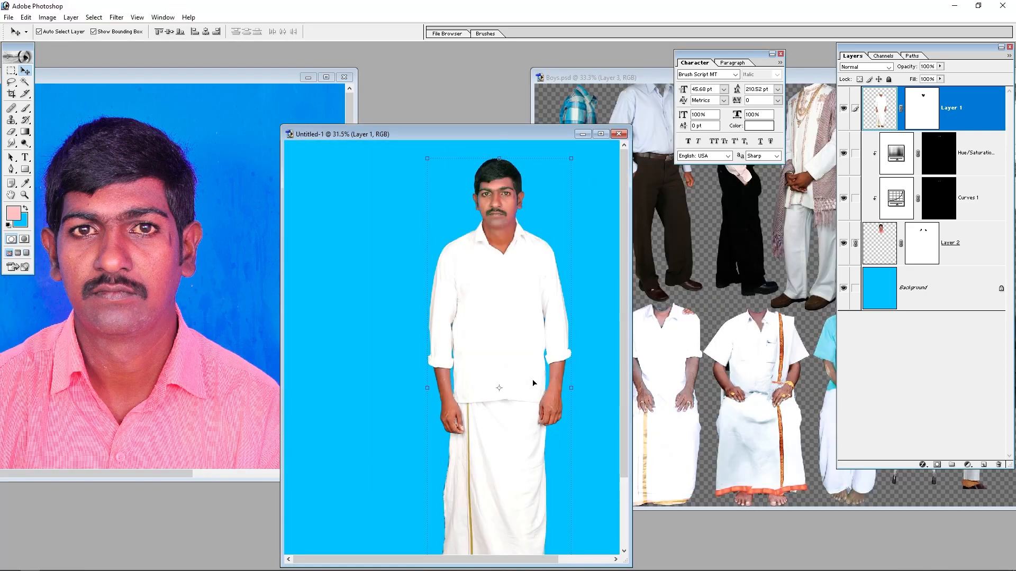
# - Hide the tool palettes and arrange the Boys.psd and Untitled-1 windows side by side without overlap
pyautogui.click(687, 77)
pyautogui.press('Tab')
pyautogui.moveTo(688, 59); pyautogui.dragTo(752, 112)
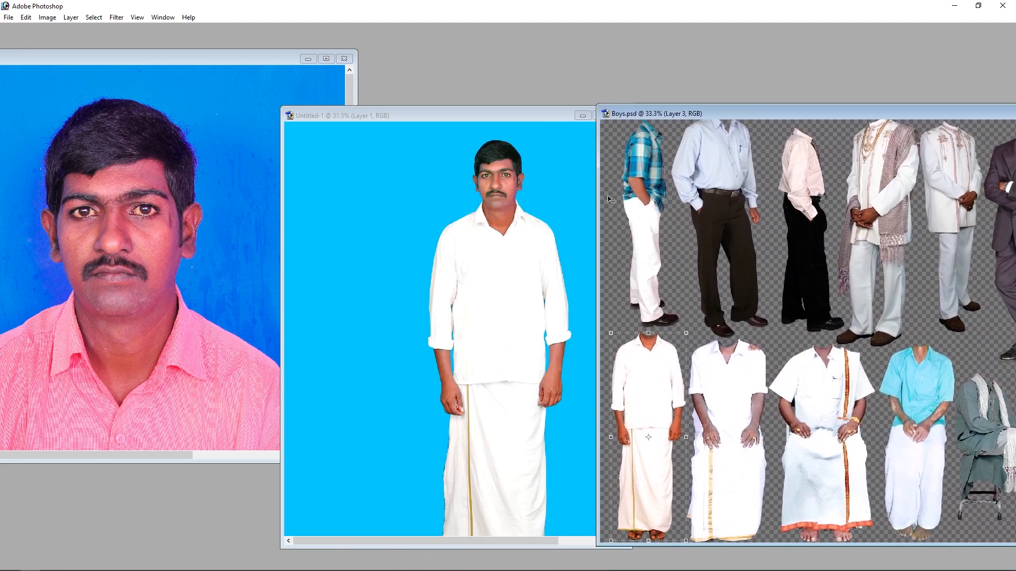
pyautogui.click(549, 121)
pyautogui.moveTo(478, 113); pyautogui.dragTo(432, 94)
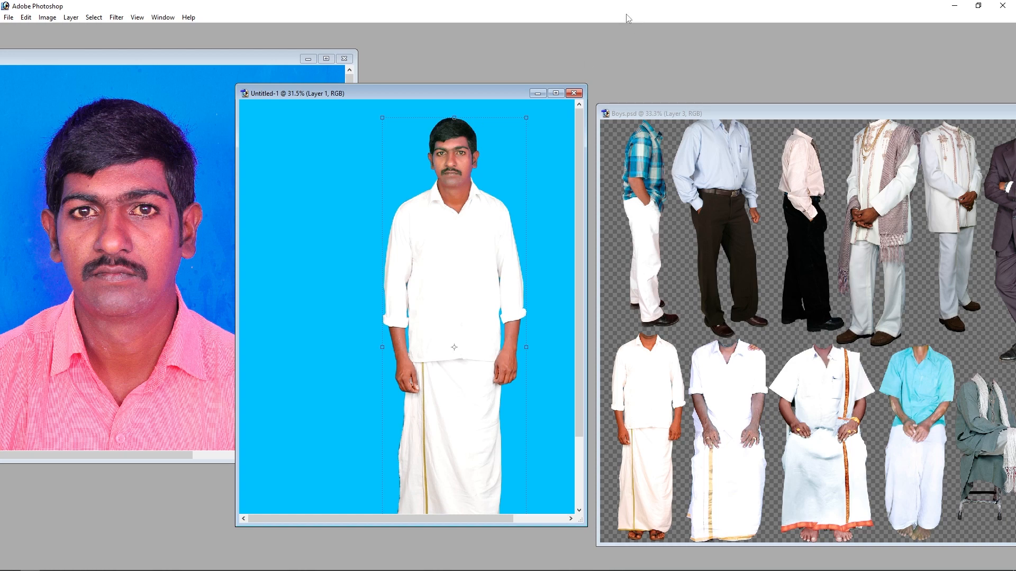
# - Check the face, collar and whole figure at different magnifications, and save the composite as 01.psd
pyautogui.moveTo(432, 171); pyautogui.dragTo(503, 207)
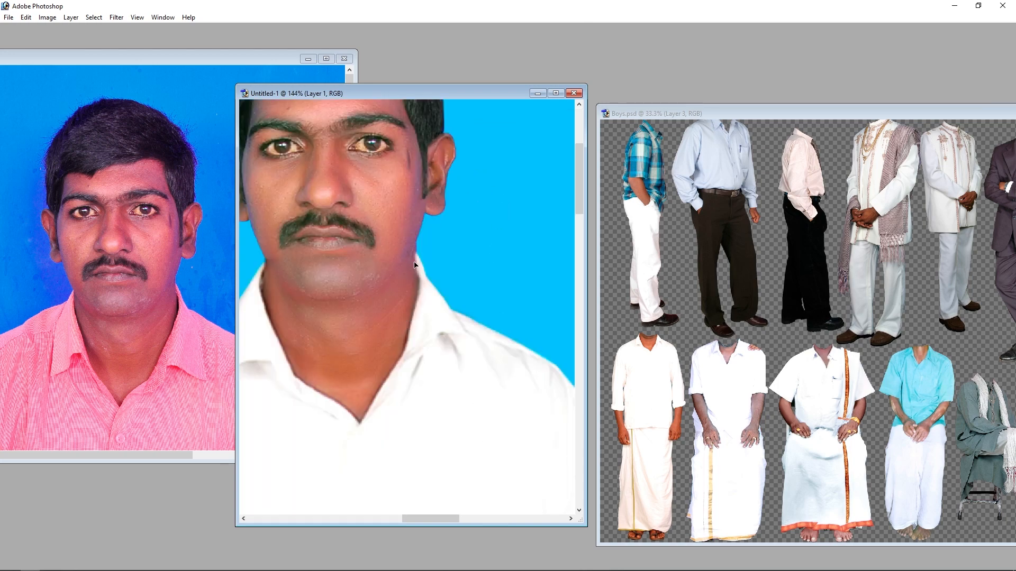
pyautogui.hotkey('ctrl', '-')
pyautogui.hotkey('ctrl', '-')
pyautogui.hotkey('ctrl', '-')
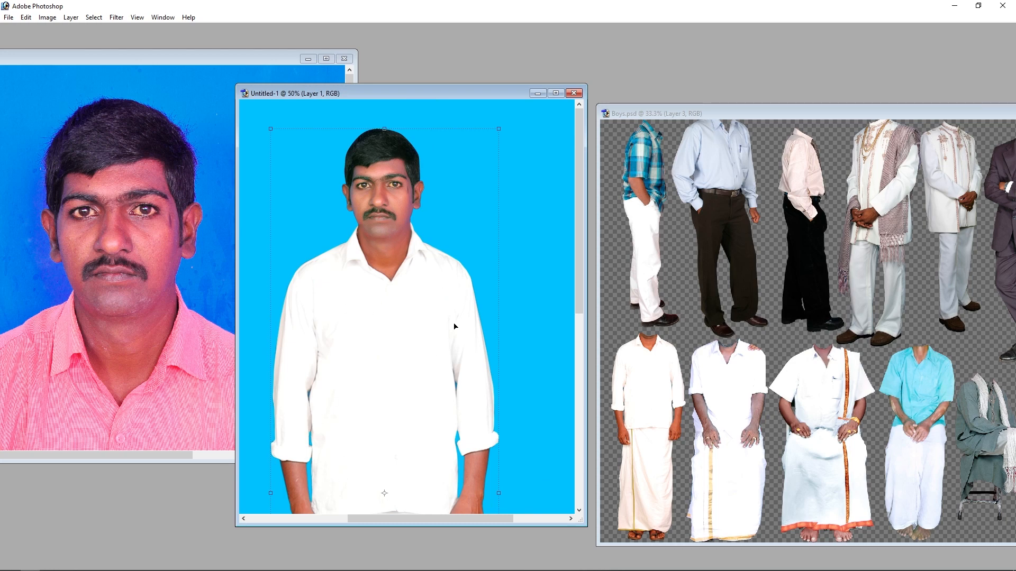
pyautogui.hotkey('ctrl', '-')
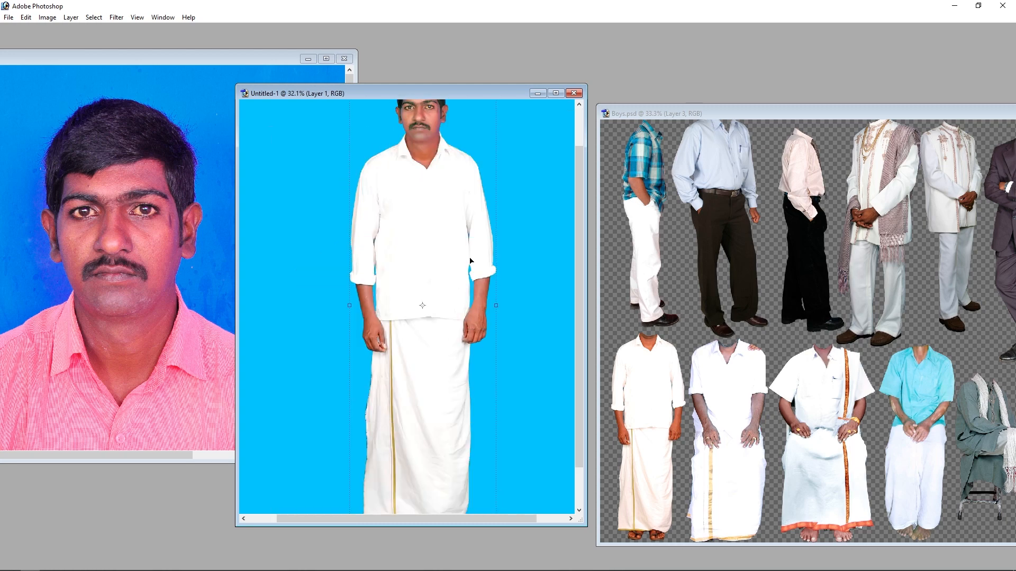
pyautogui.hotkey('ctrl', '-')
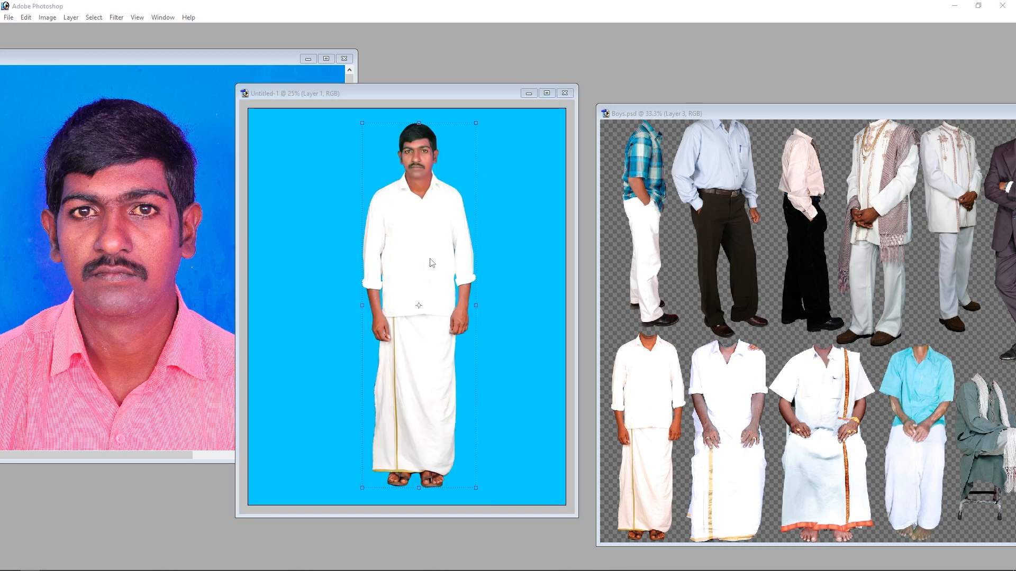
pyautogui.hotkey('ctrl', 's')
pyautogui.write('01')
pyautogui.press('Return')
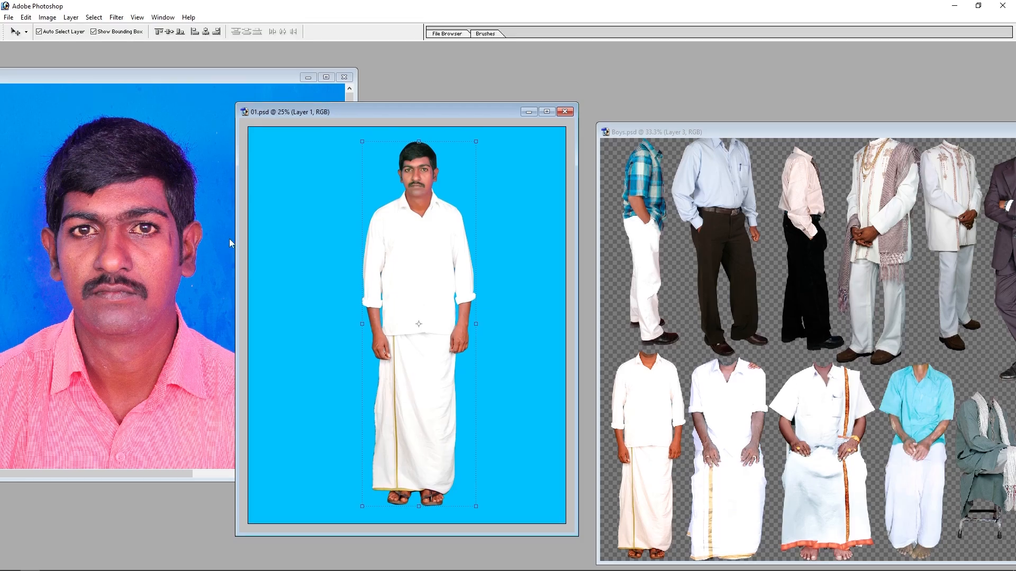
# - Put away the source portrait, and move the Boys.psd window to the centre of the workspace to show all its bodies
pyautogui.moveTo(230, 239); pyautogui.dragTo(294, 357)
pyautogui.click(798, 350)
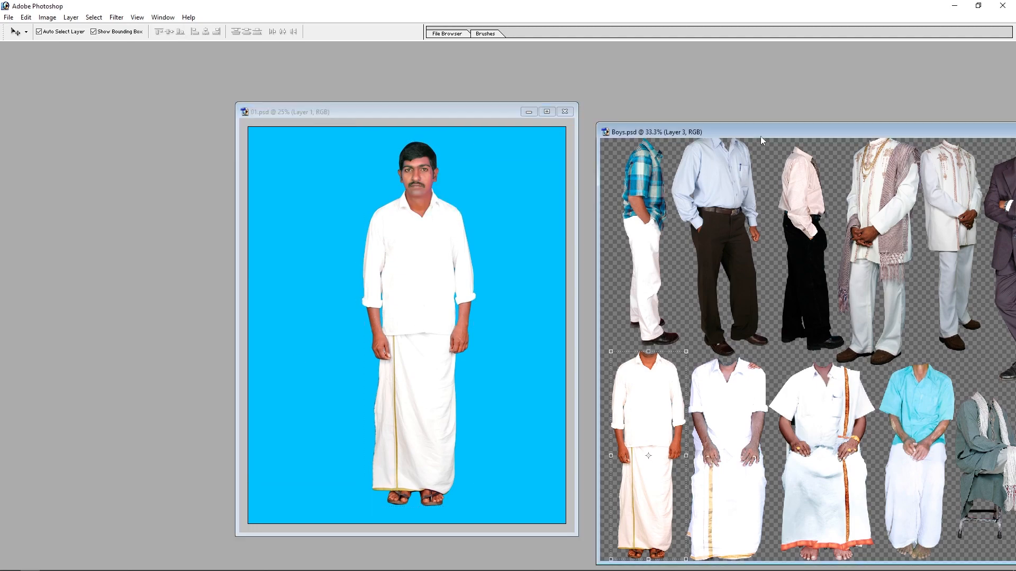
pyautogui.moveTo(760, 136); pyautogui.dragTo(500, 120)
pyautogui.moveTo(798, 122); pyautogui.dragTo(633, 110)
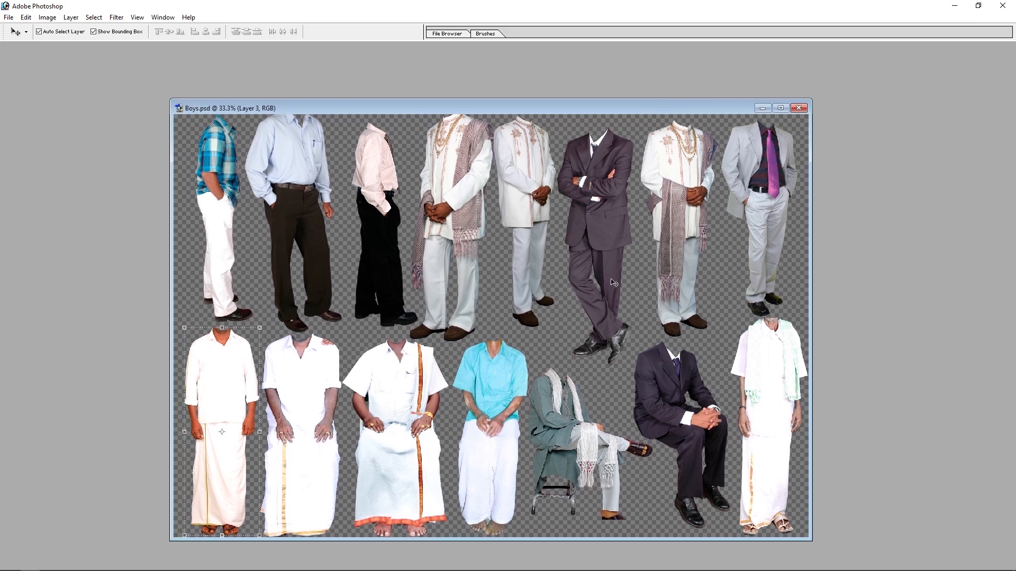